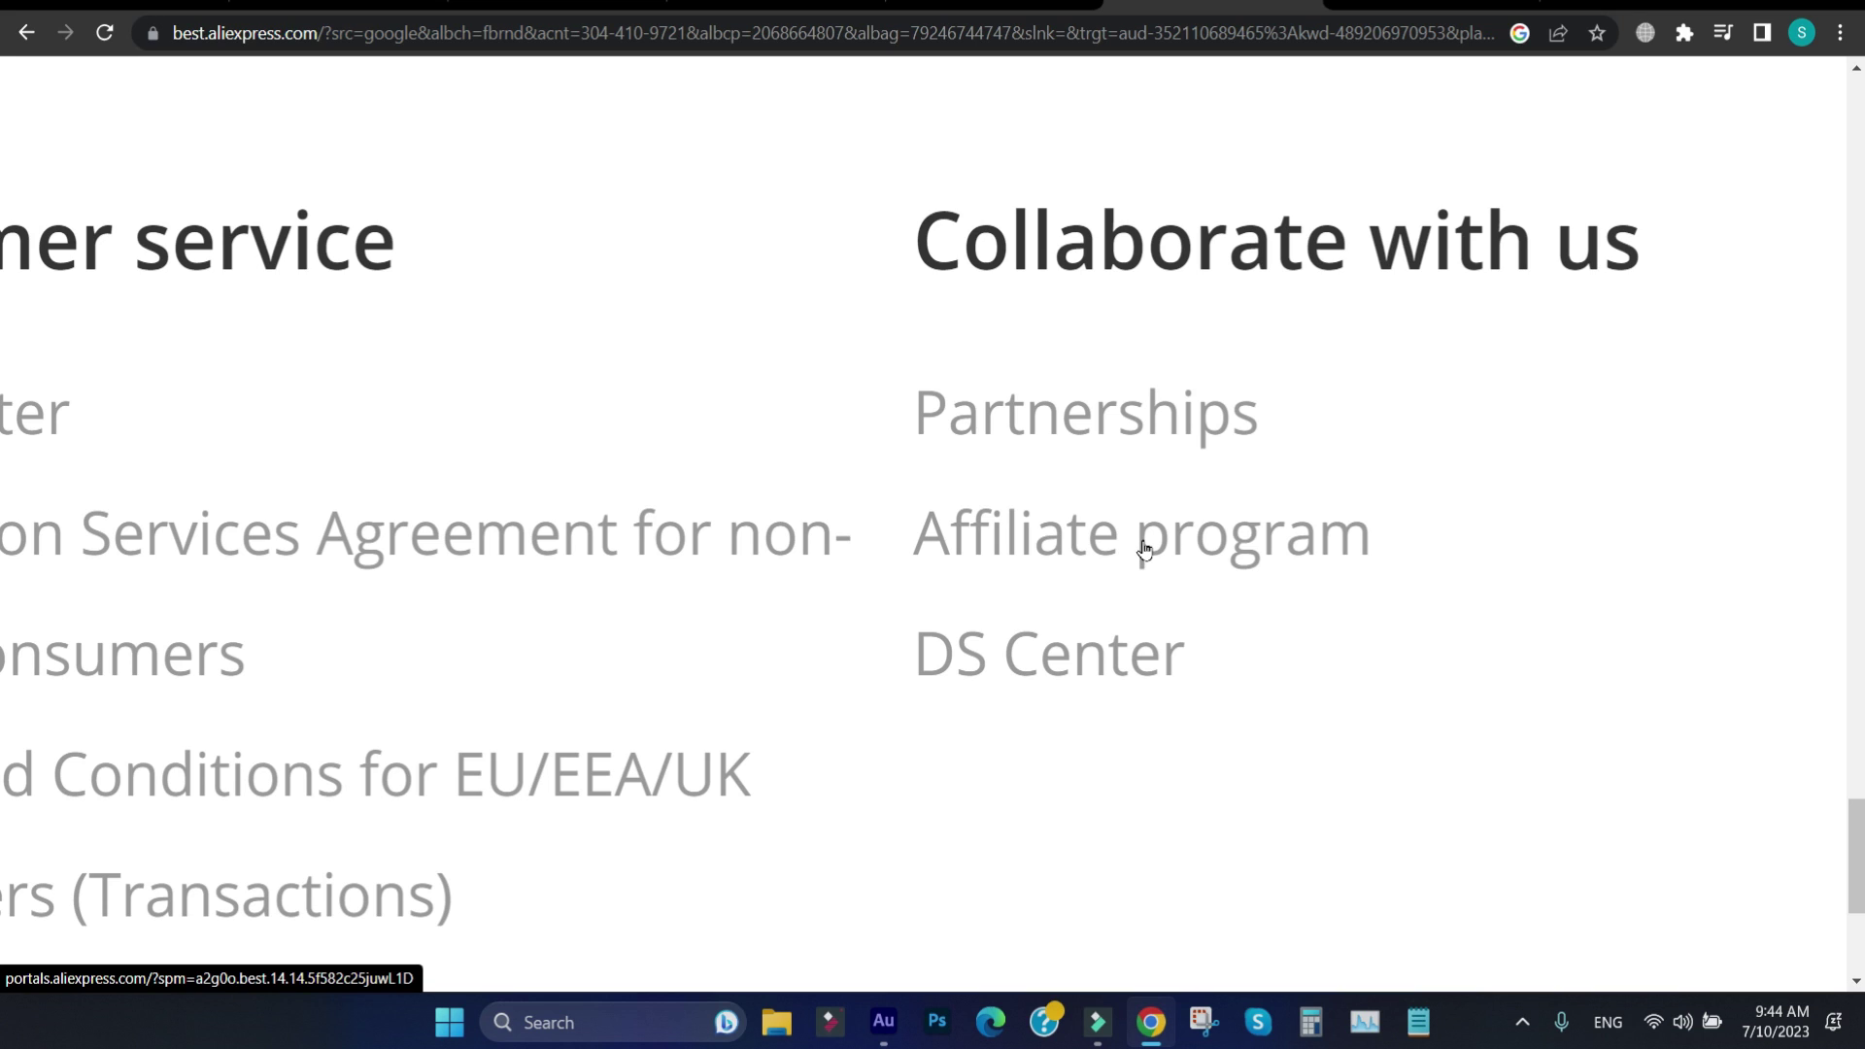
# Step: Open the AliExpress Affiliate program page and look through its commission, benefits and publisher support sections
pyautogui.click(1144, 550)
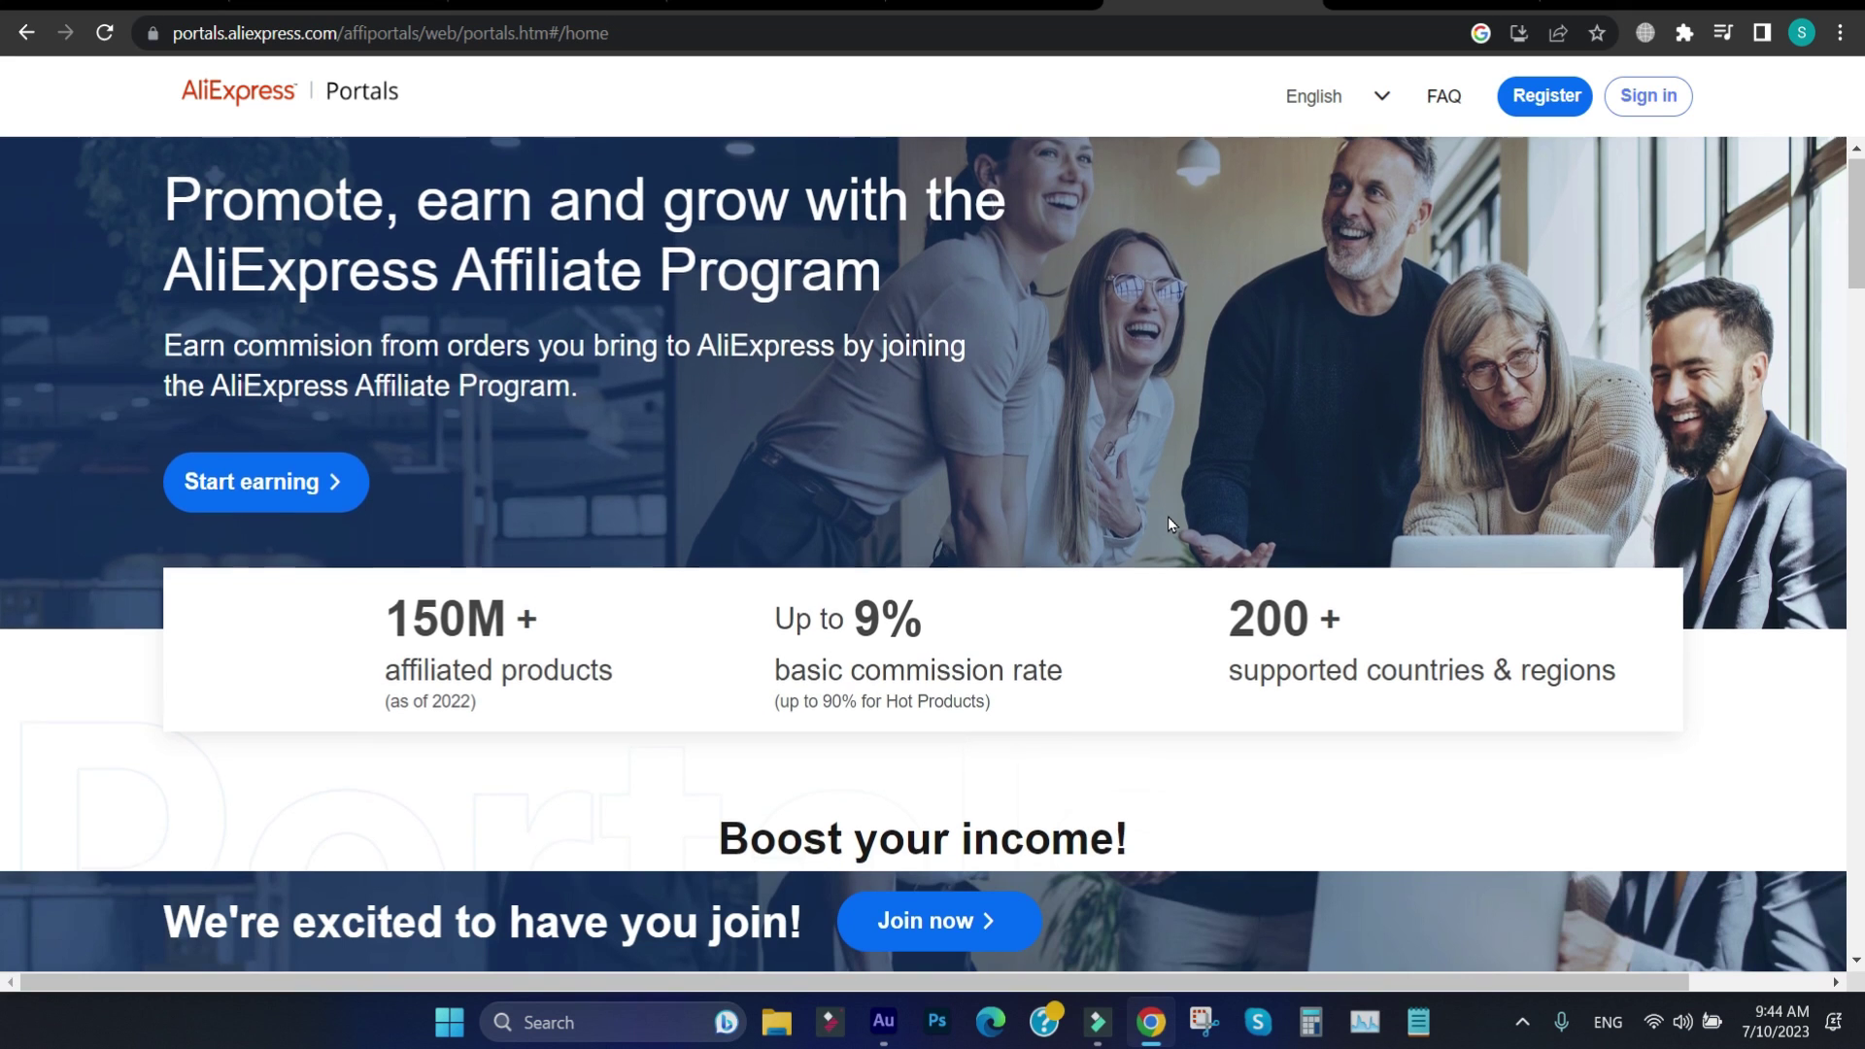
pyautogui.scroll(-3, 1168, 516)
pyautogui.scroll(-15, 1171, 522)
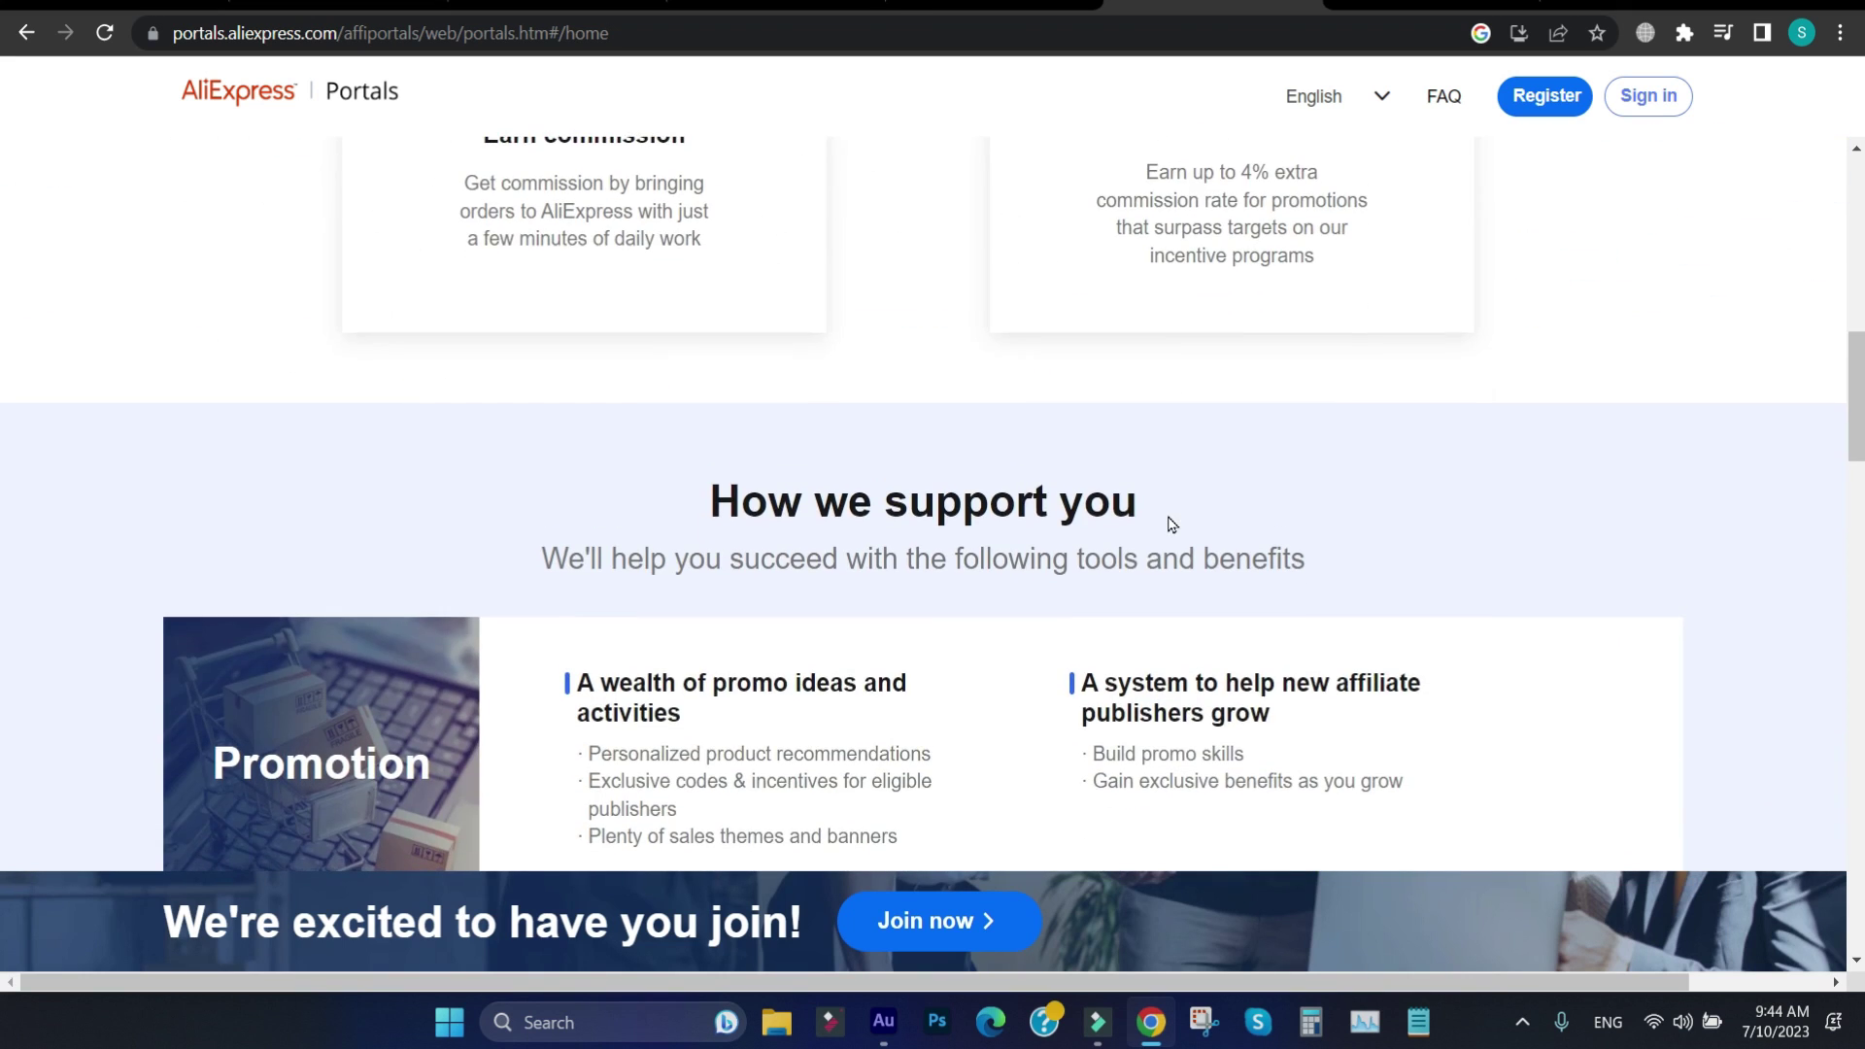
pyautogui.scroll(-10, 1171, 524)
pyautogui.scroll(20, 1171, 524)
pyautogui.scroll(5, 1170, 524)
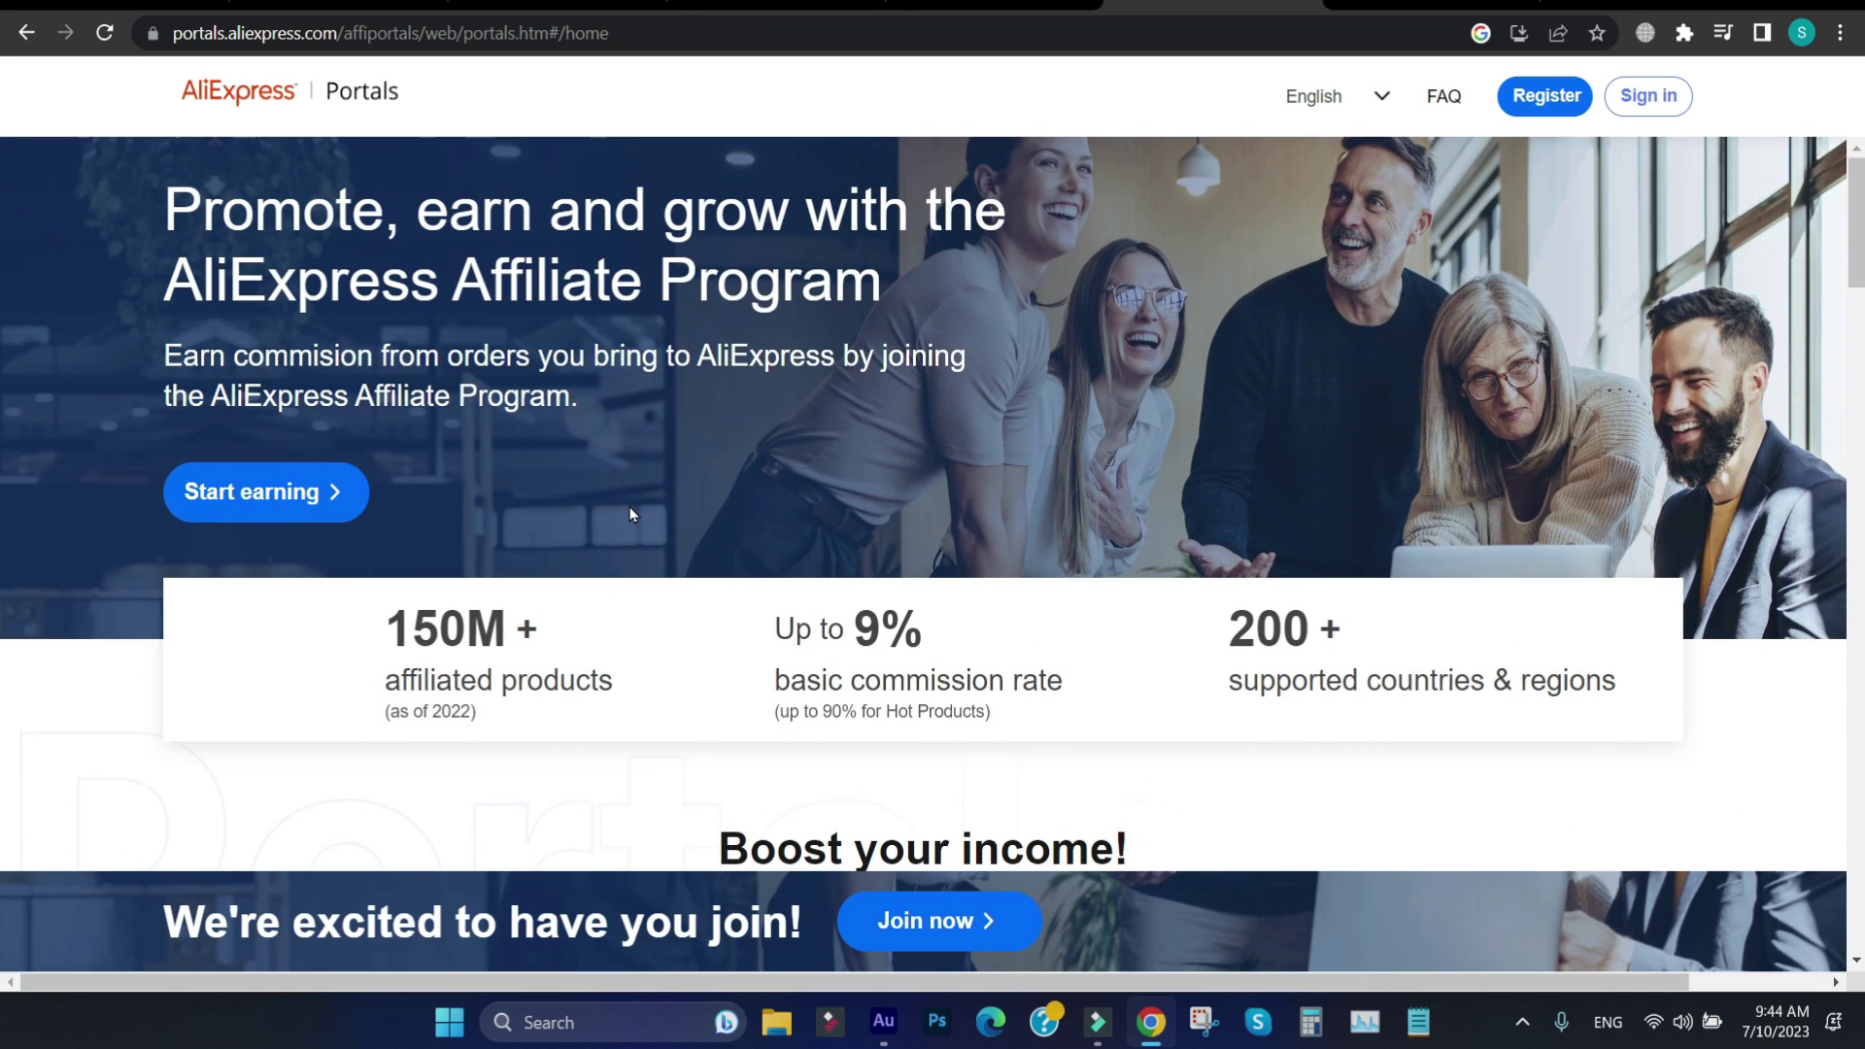
pyautogui.scroll(5, 216, 507)
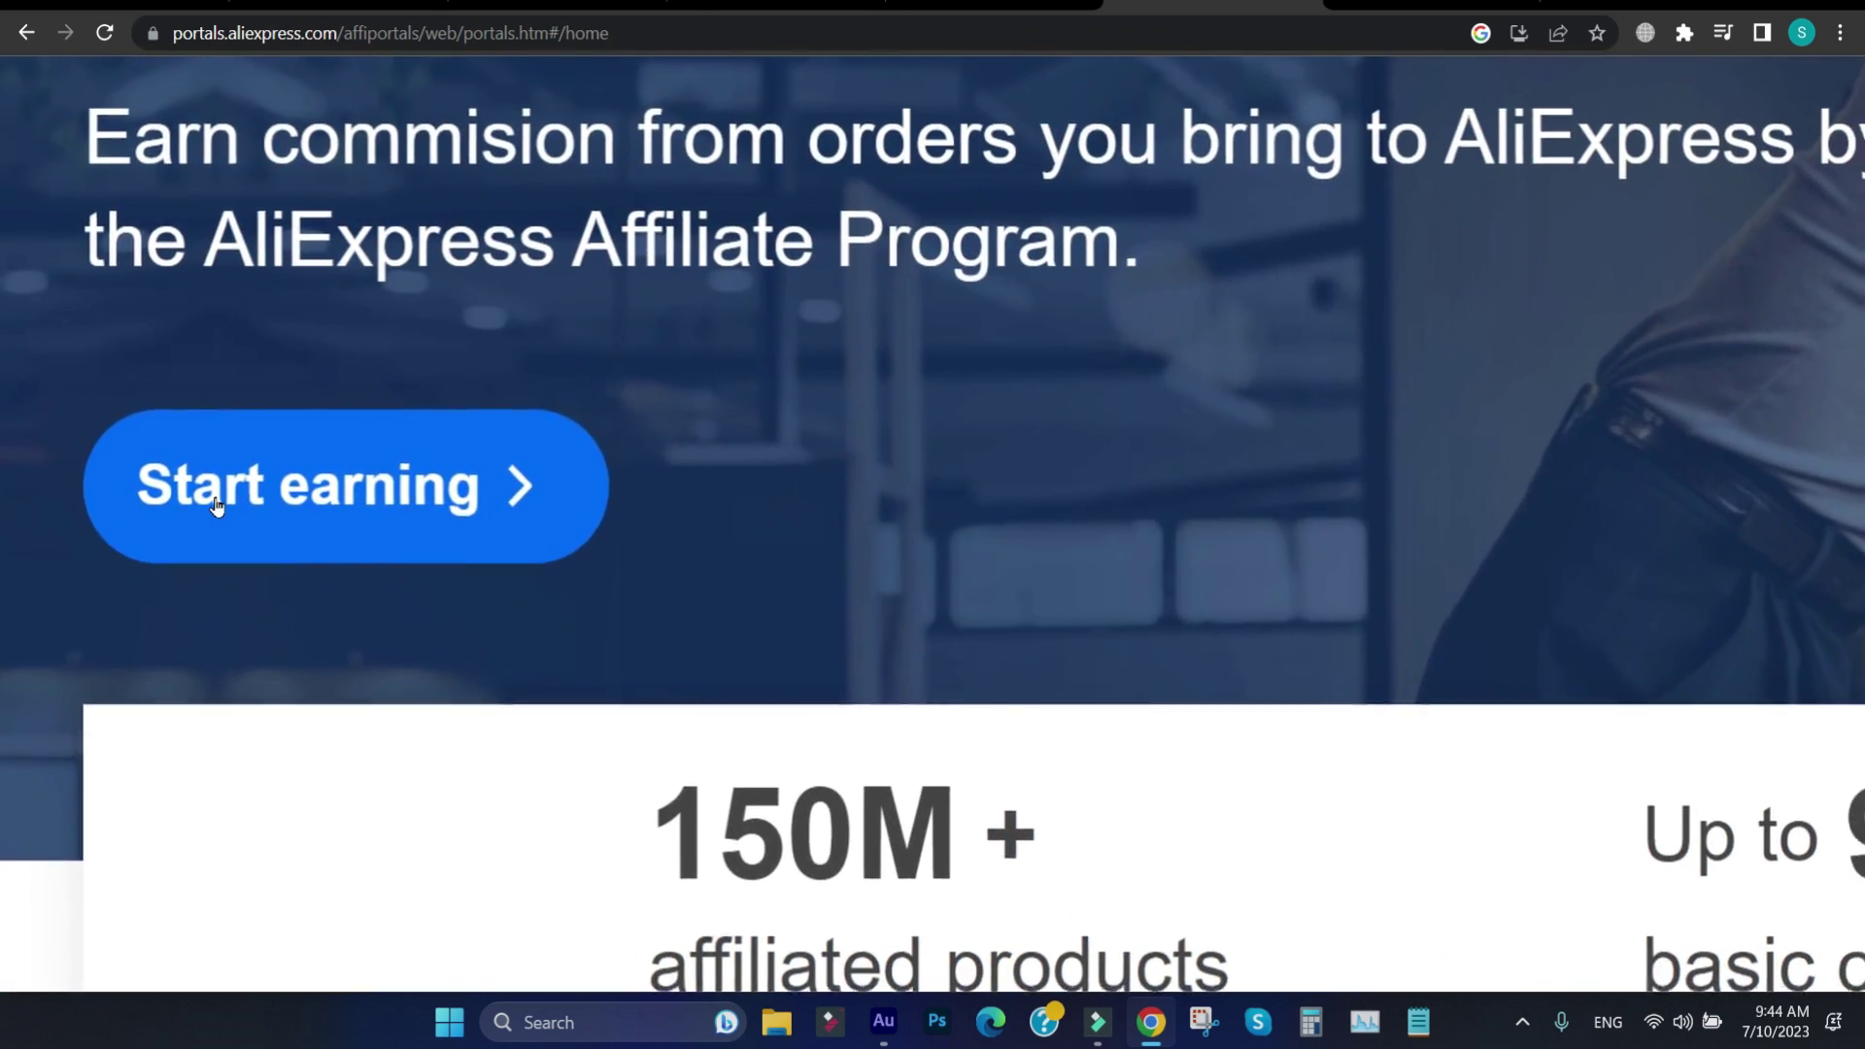
pyautogui.scroll(-5, 216, 507)
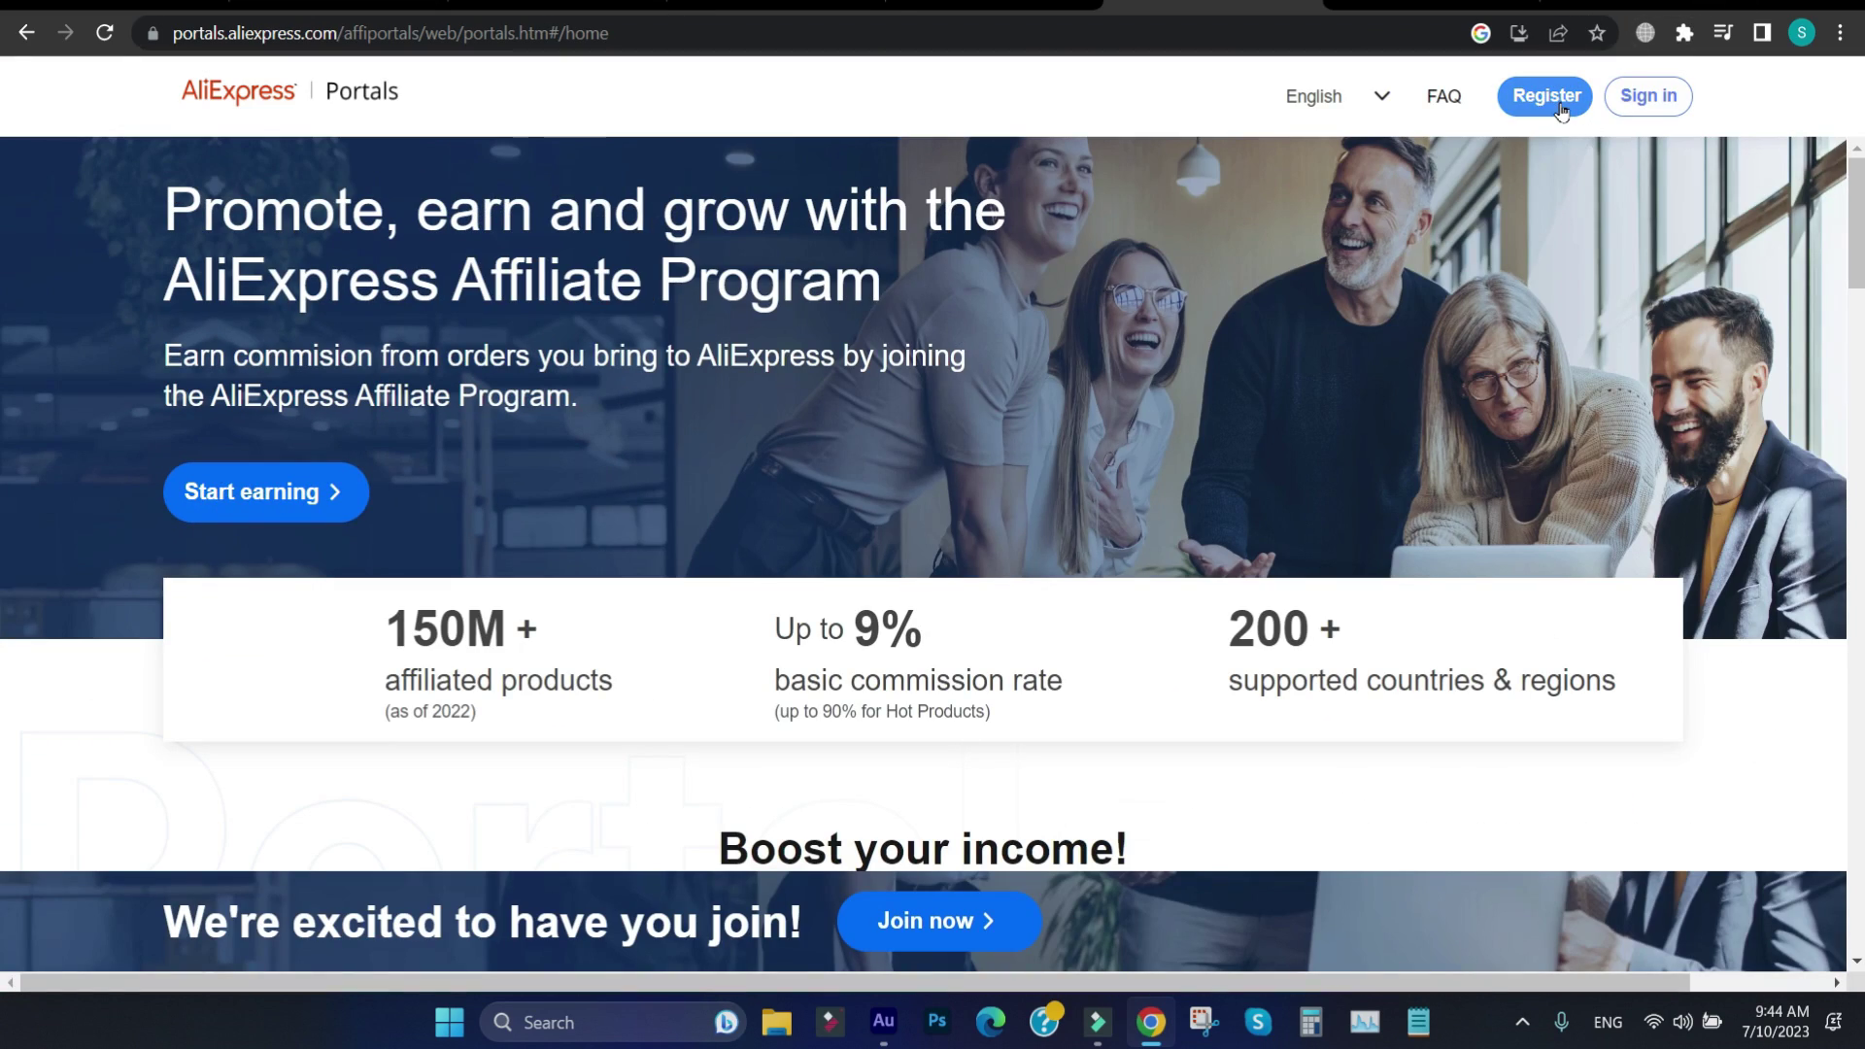
pyautogui.scroll(5, 1562, 109)
pyautogui.scroll(-5, 1561, 110)
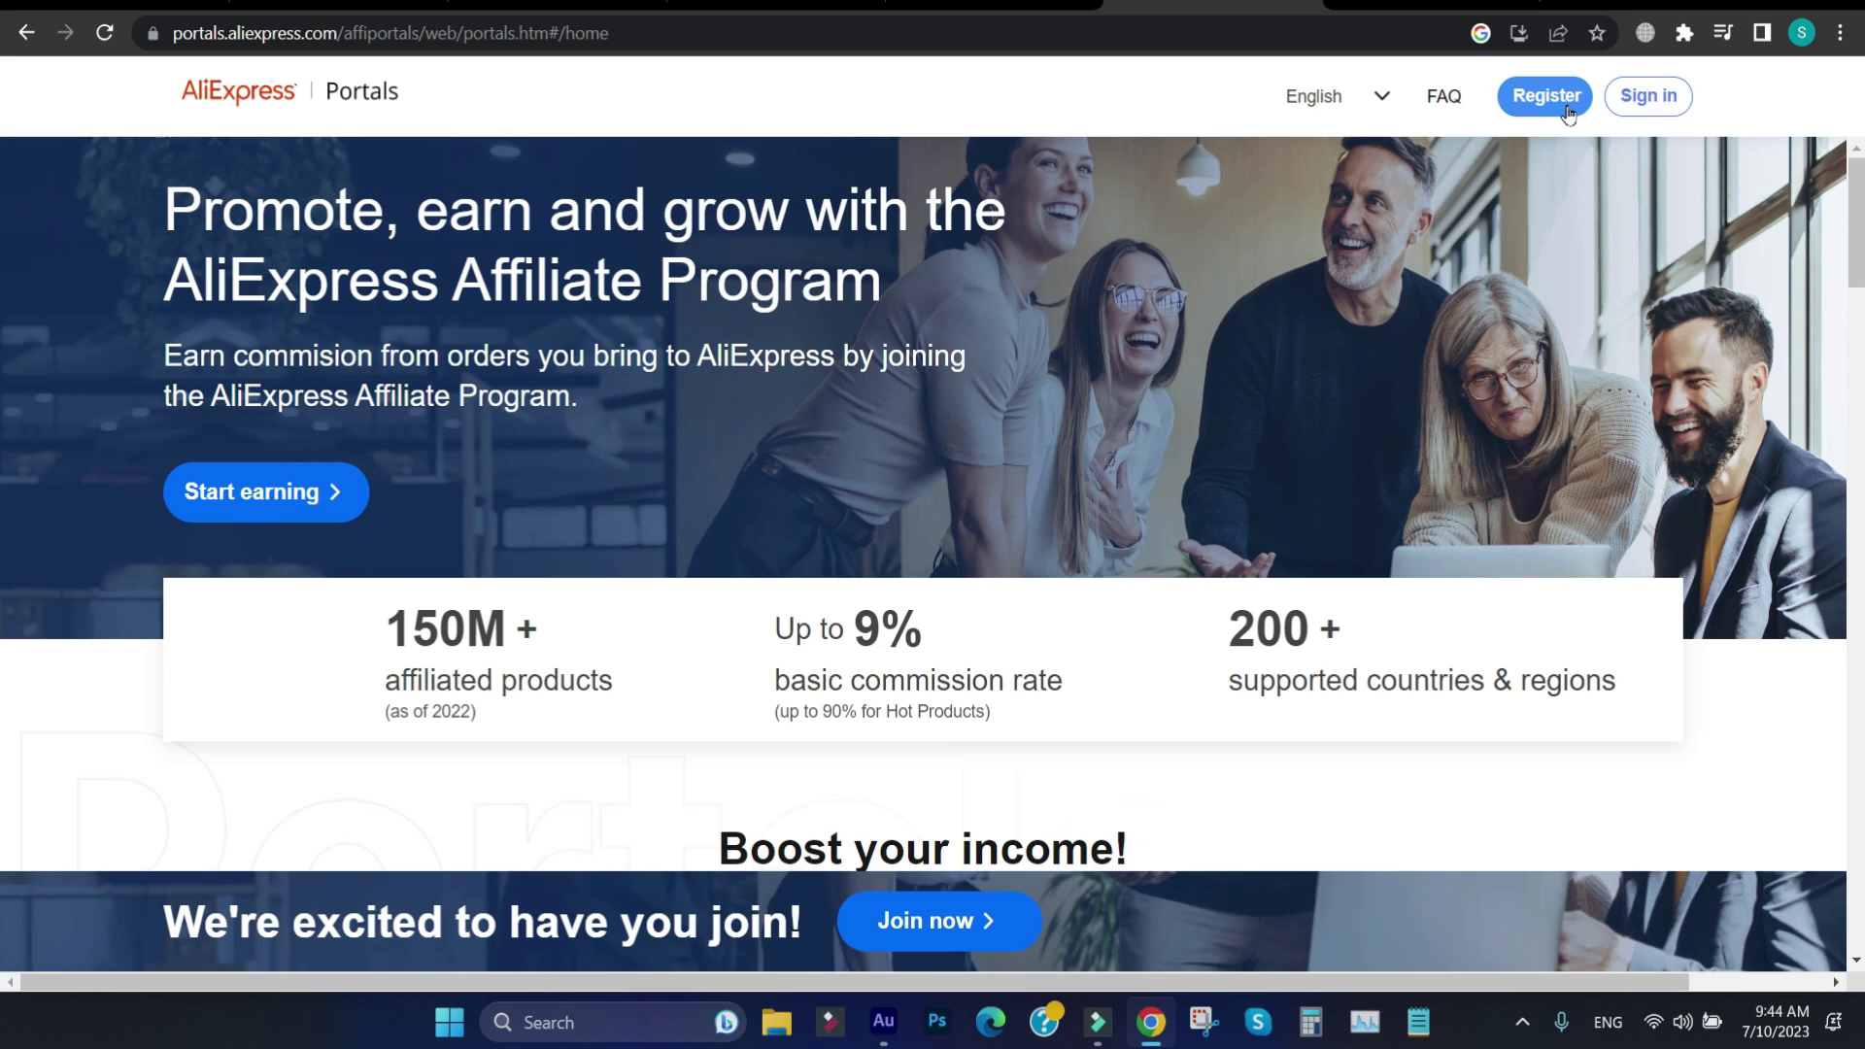
# Step: Start registering for the affiliate program and switch from the sign-in form to the new account form
pyautogui.click(1567, 109)
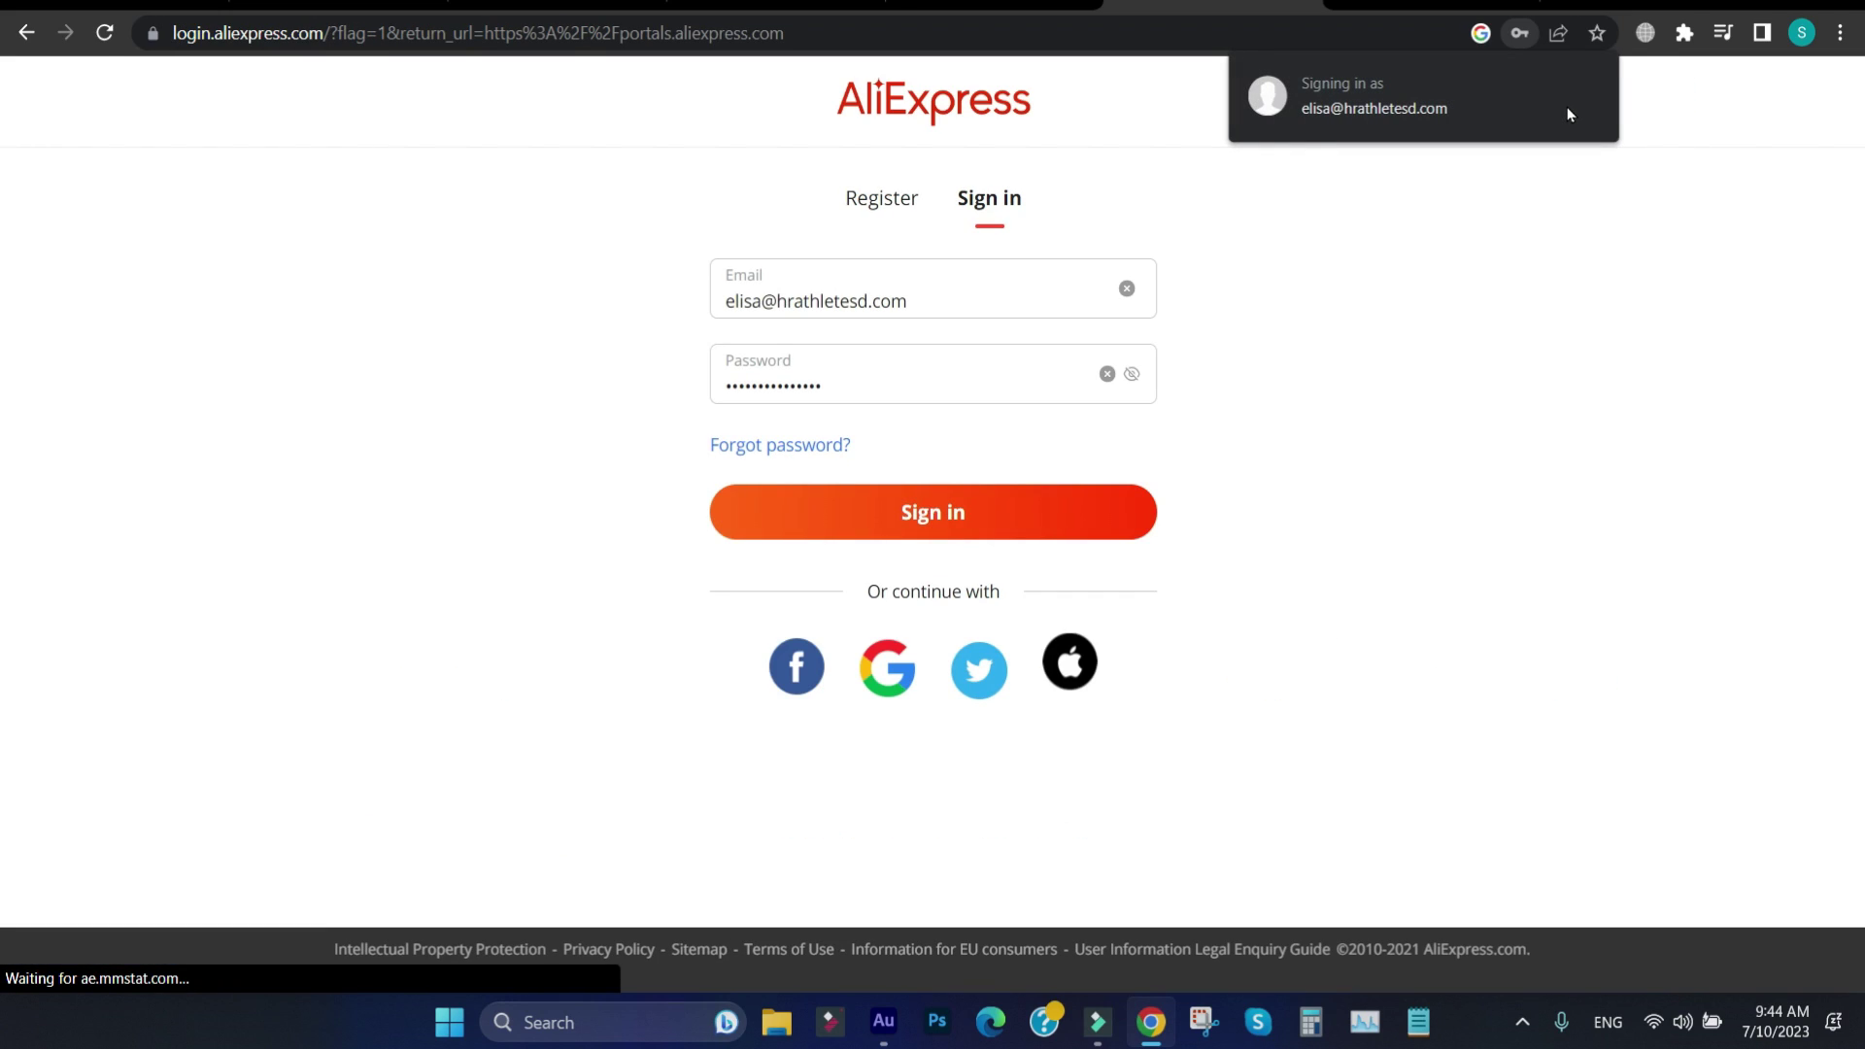
pyautogui.click(1474, 452)
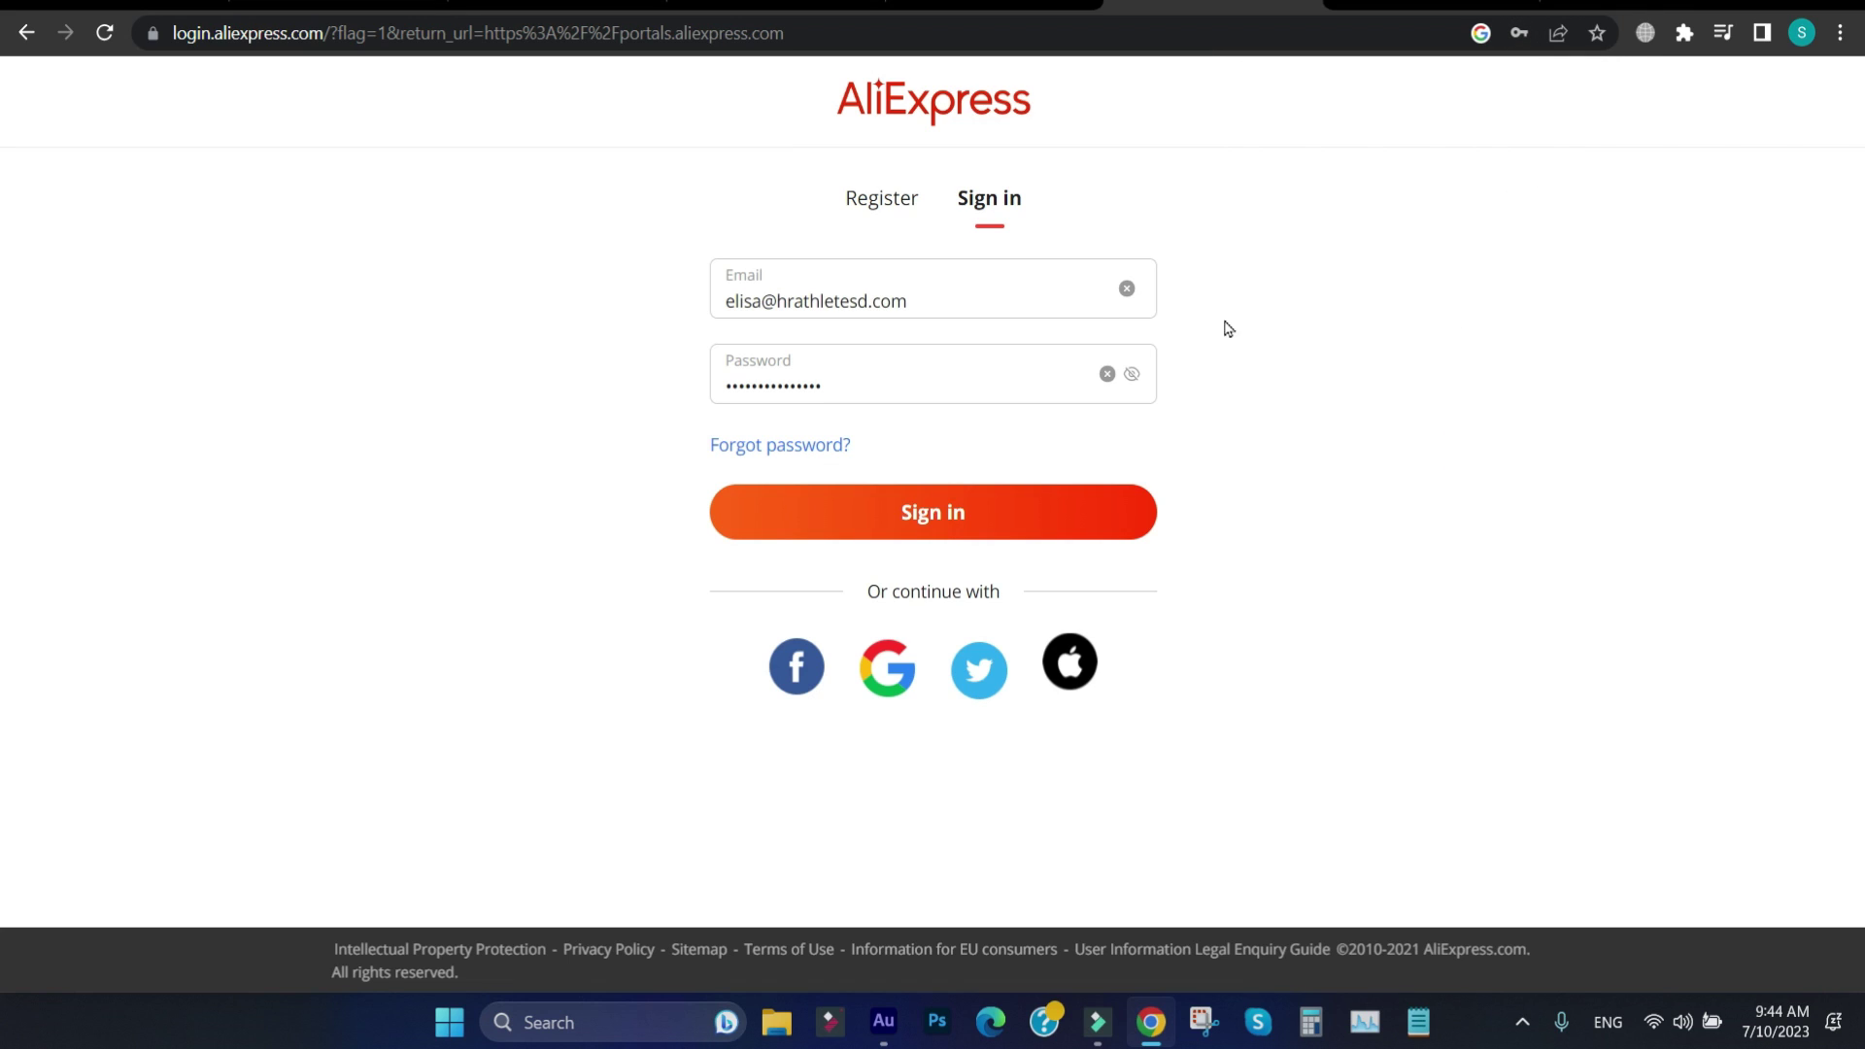
pyautogui.click(878, 215)
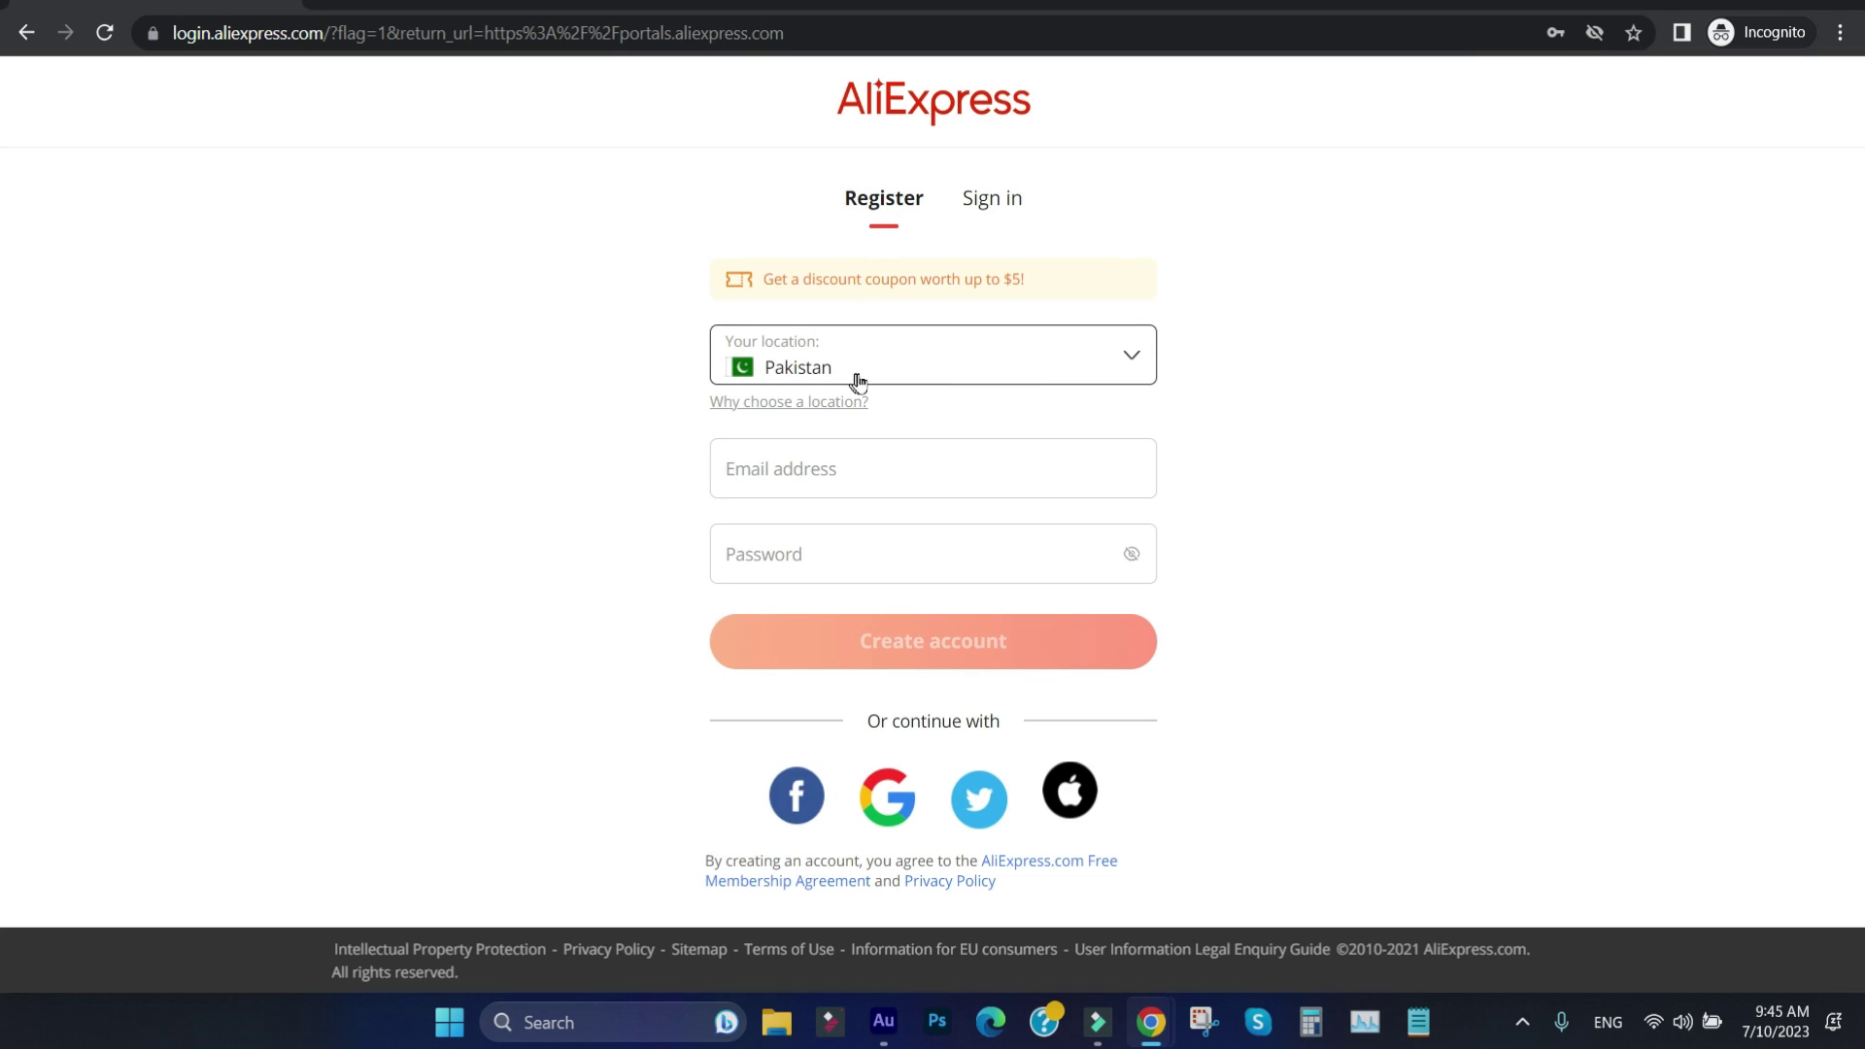
# Step: Fill in the account email address and password on the registration form and submit it to create the account
pyautogui.click(865, 467)
pyautogui.click(862, 550)
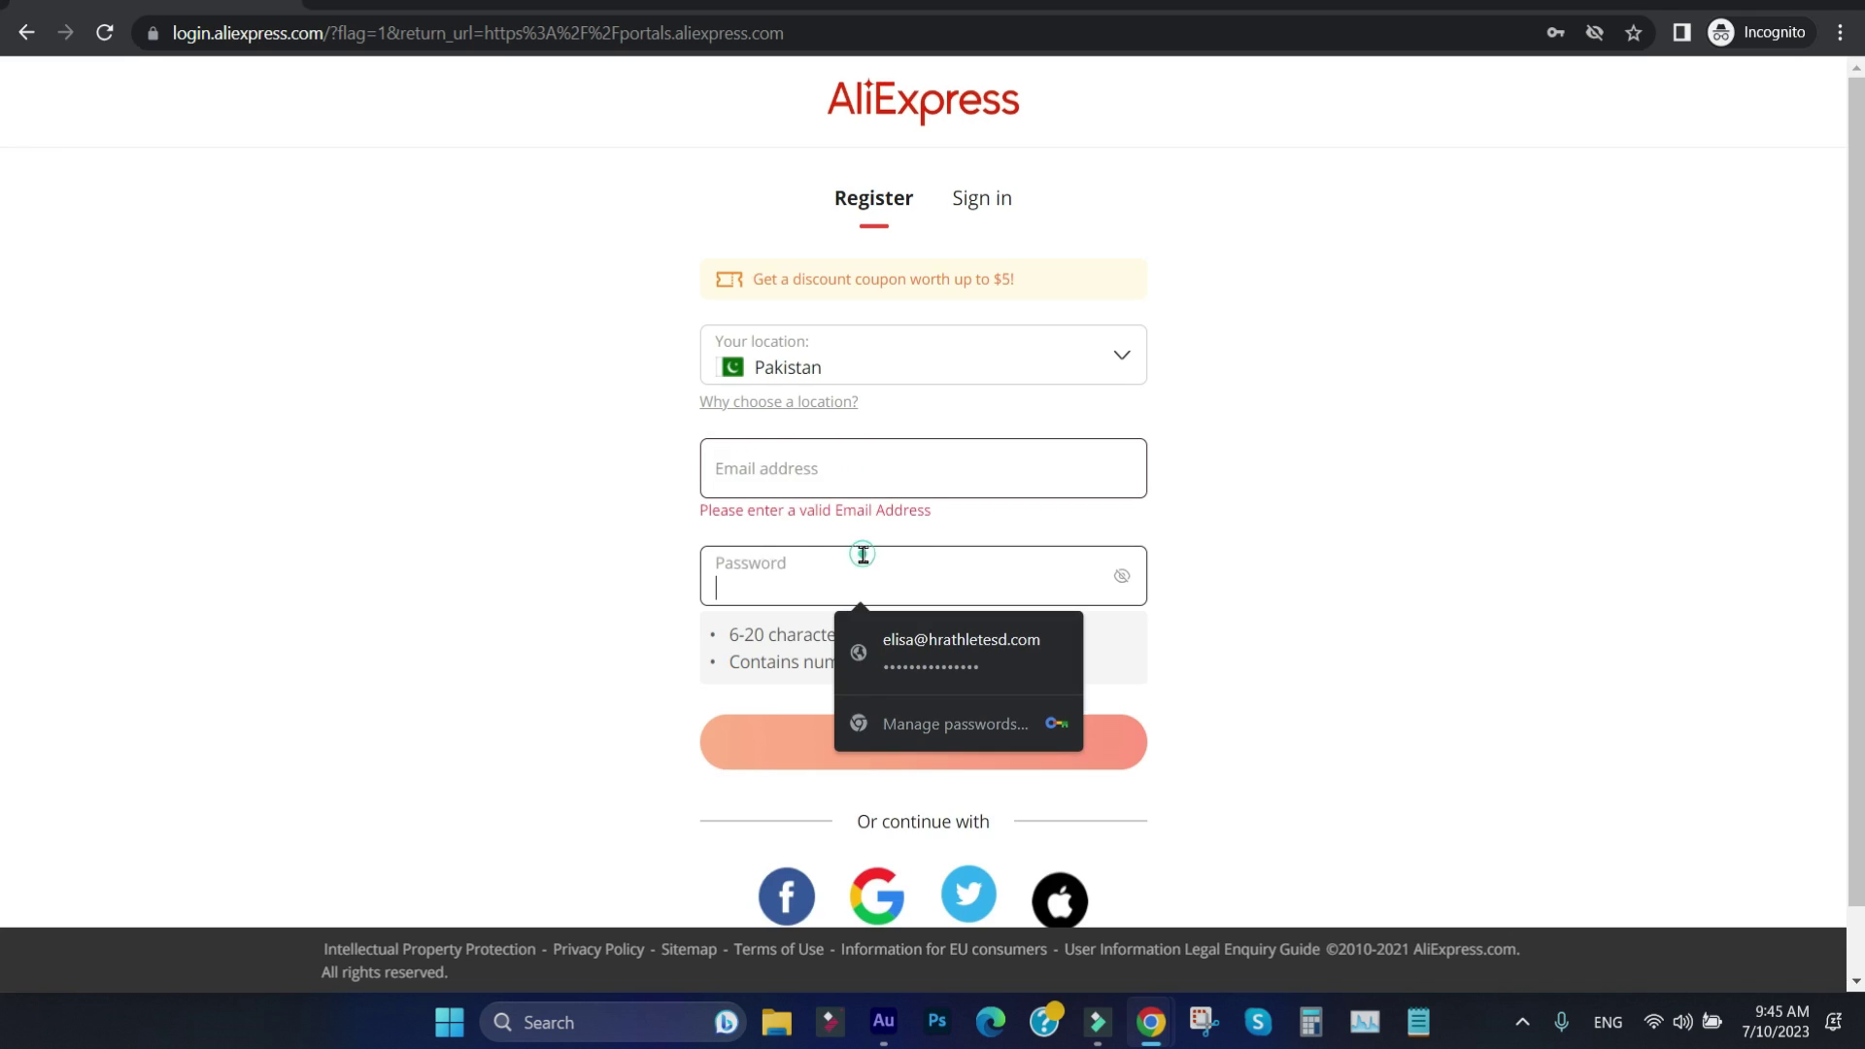
pyautogui.click(625, 538)
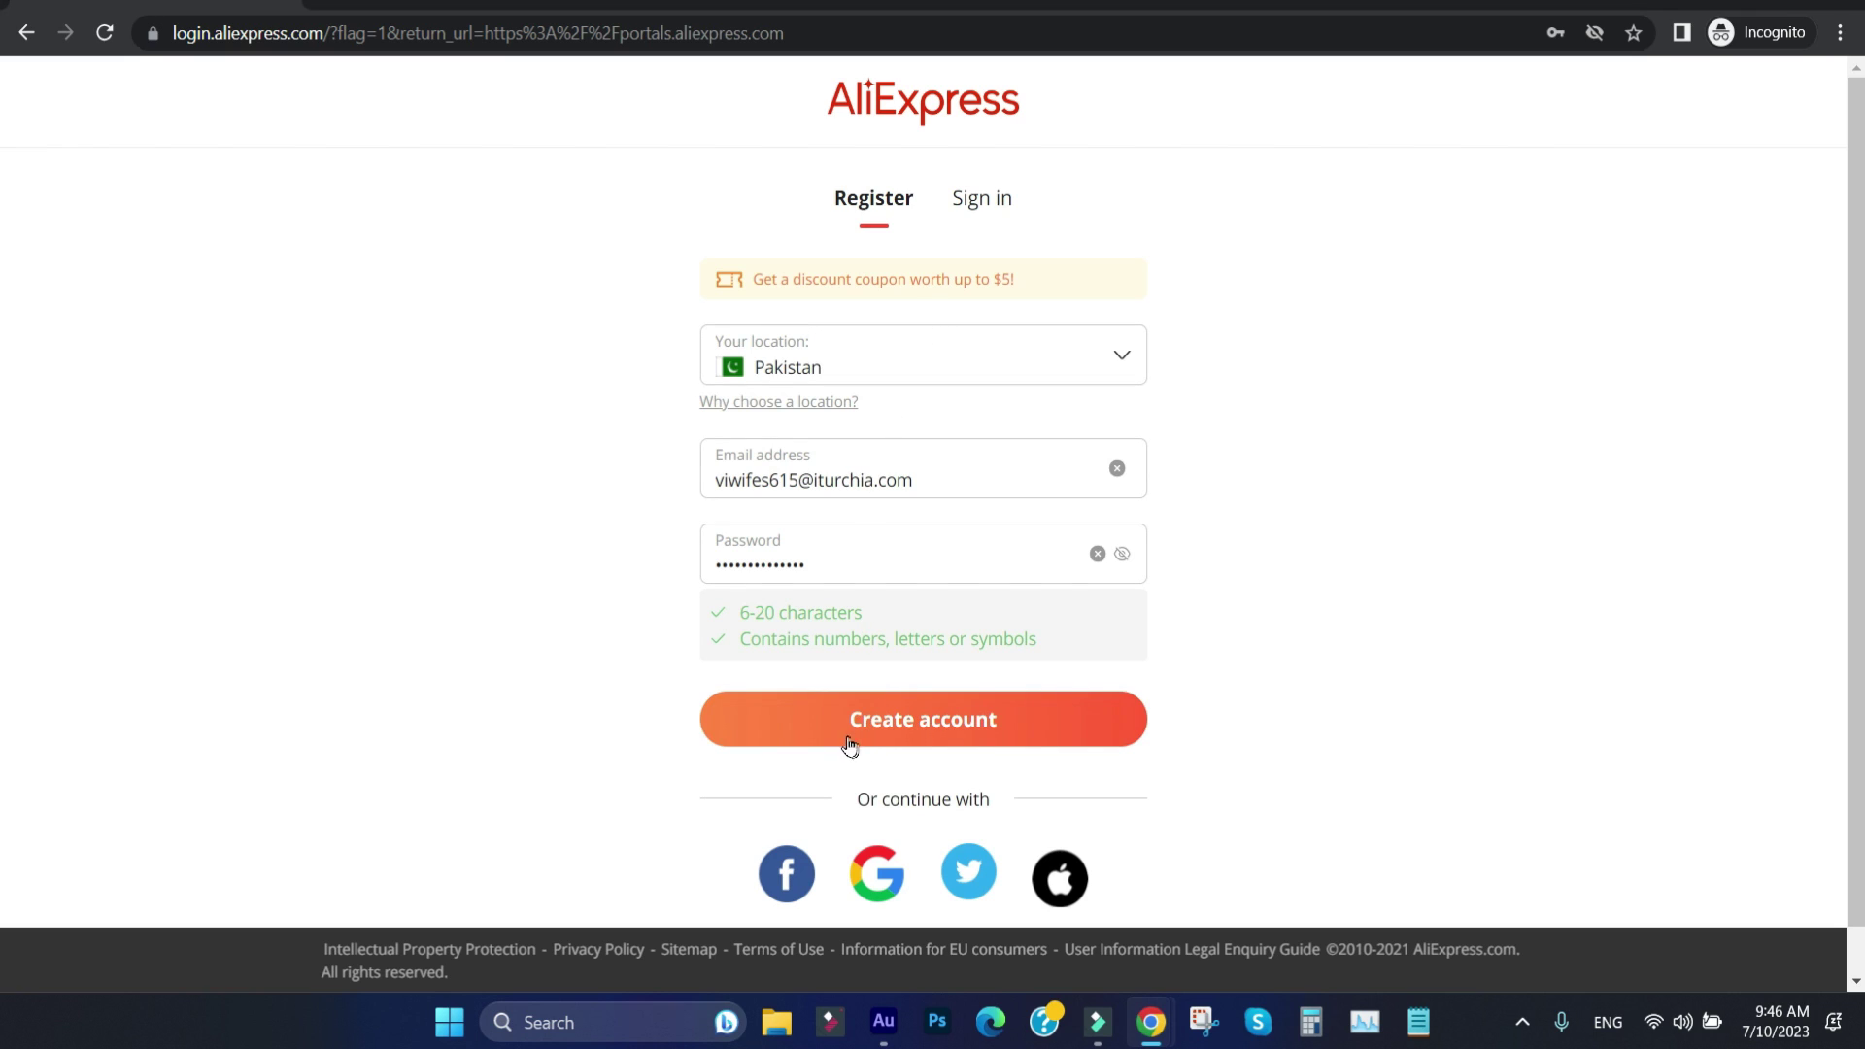
pyautogui.click(846, 737)
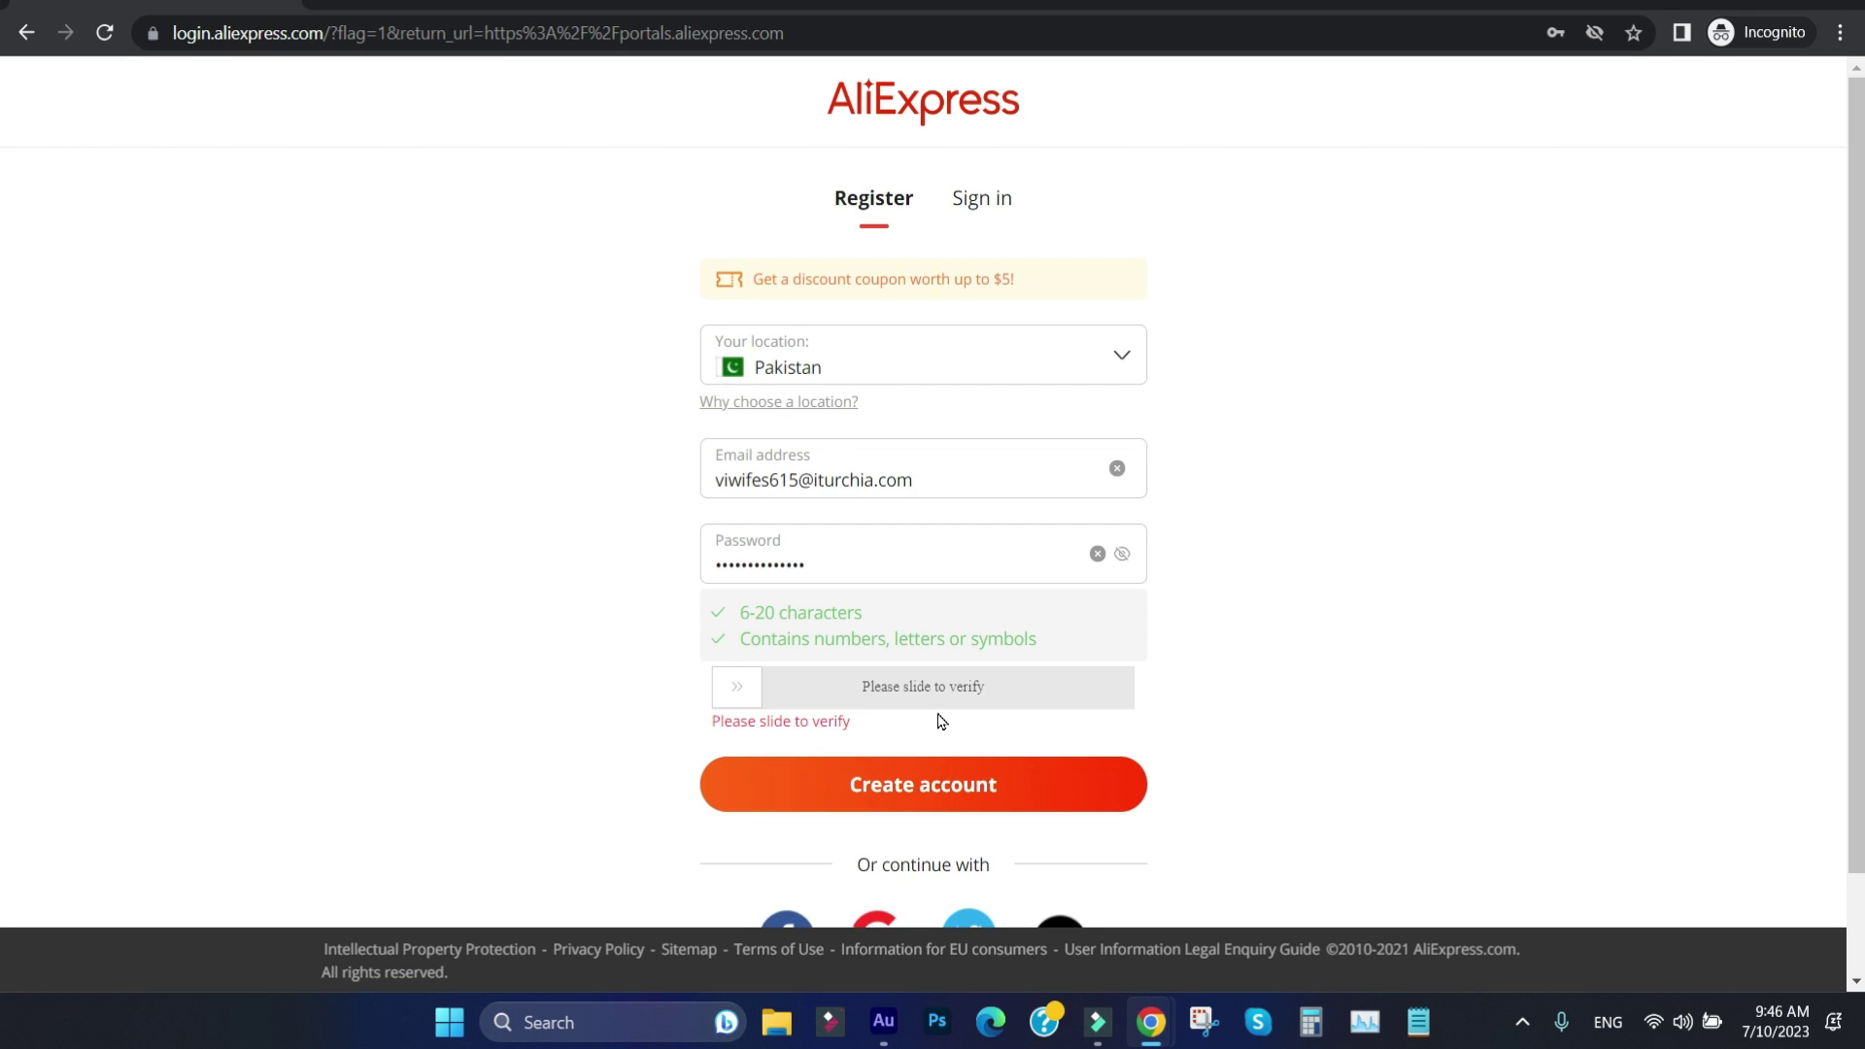
# Step: Complete the slide-to-verify check on the registration form, refreshing it for another attempt
pyautogui.scroll(-1, 940, 721)
pyautogui.moveTo(737, 579); pyautogui.dragTo(1197, 612)
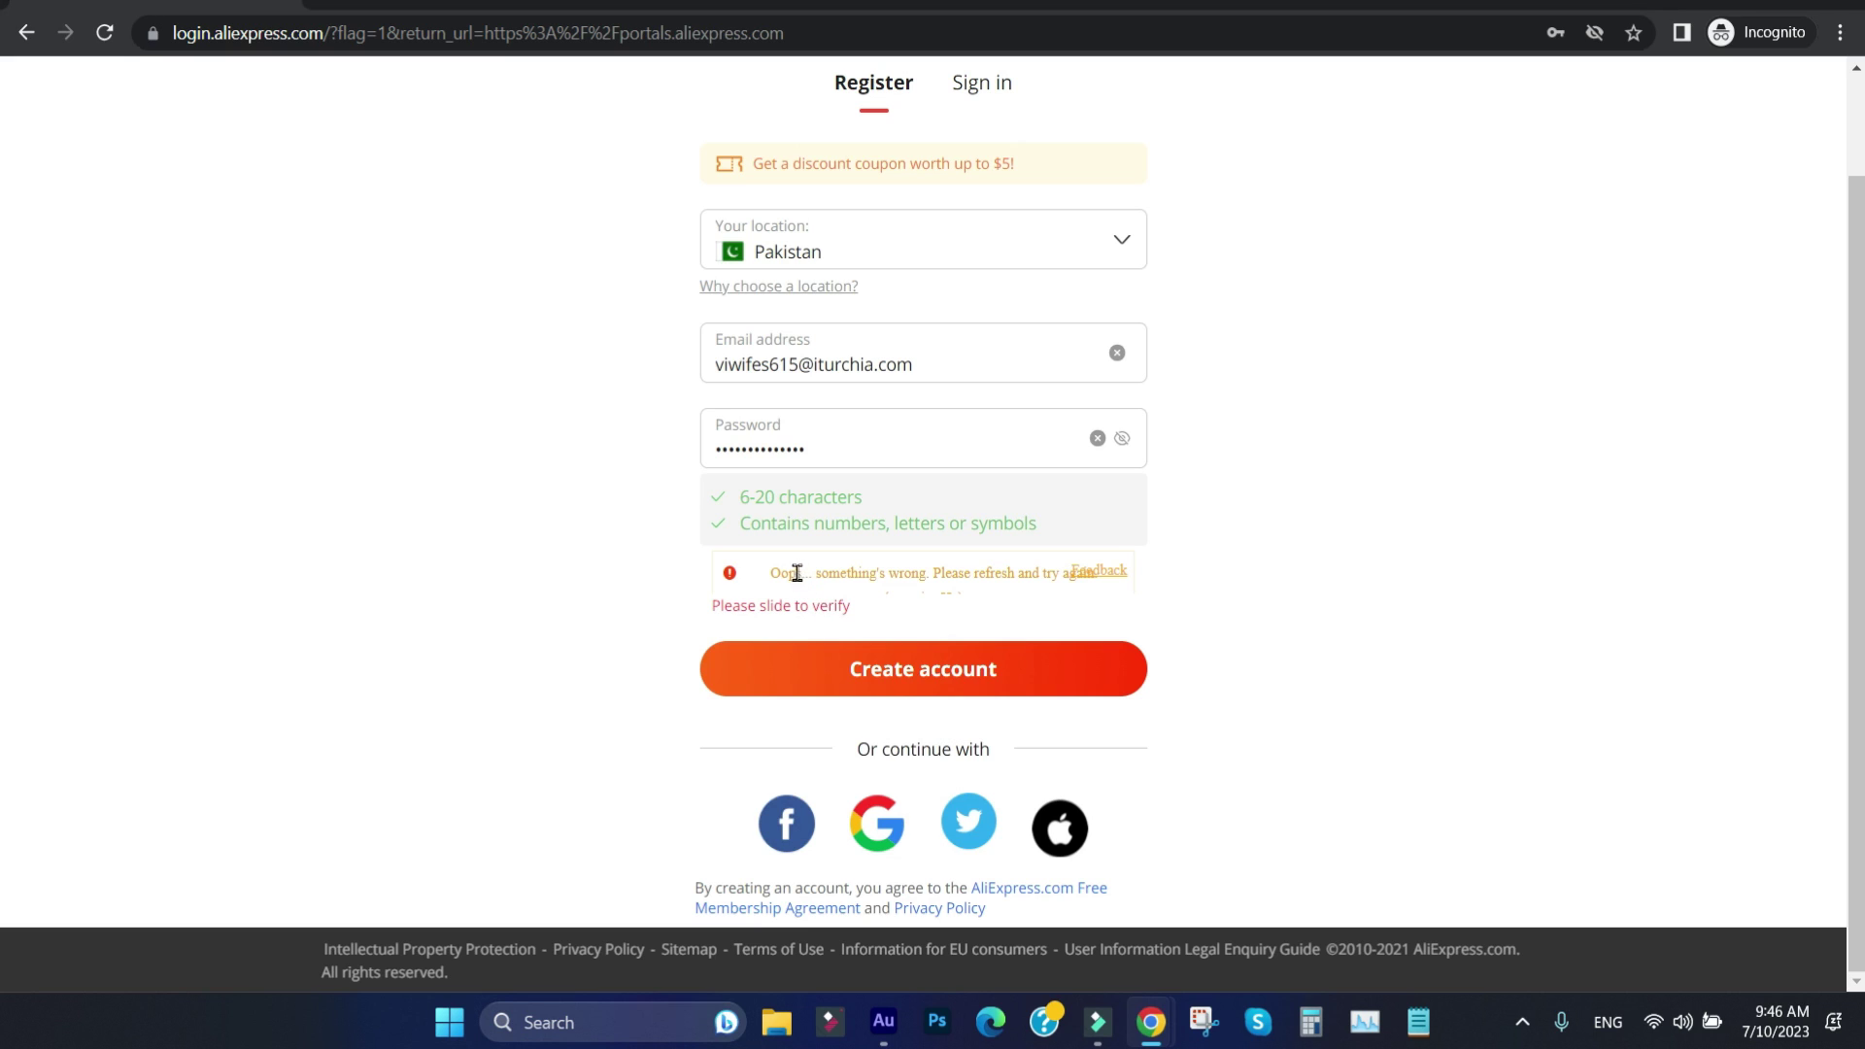
pyautogui.click(735, 585)
pyautogui.moveTo(744, 570); pyautogui.dragTo(1053, 587)
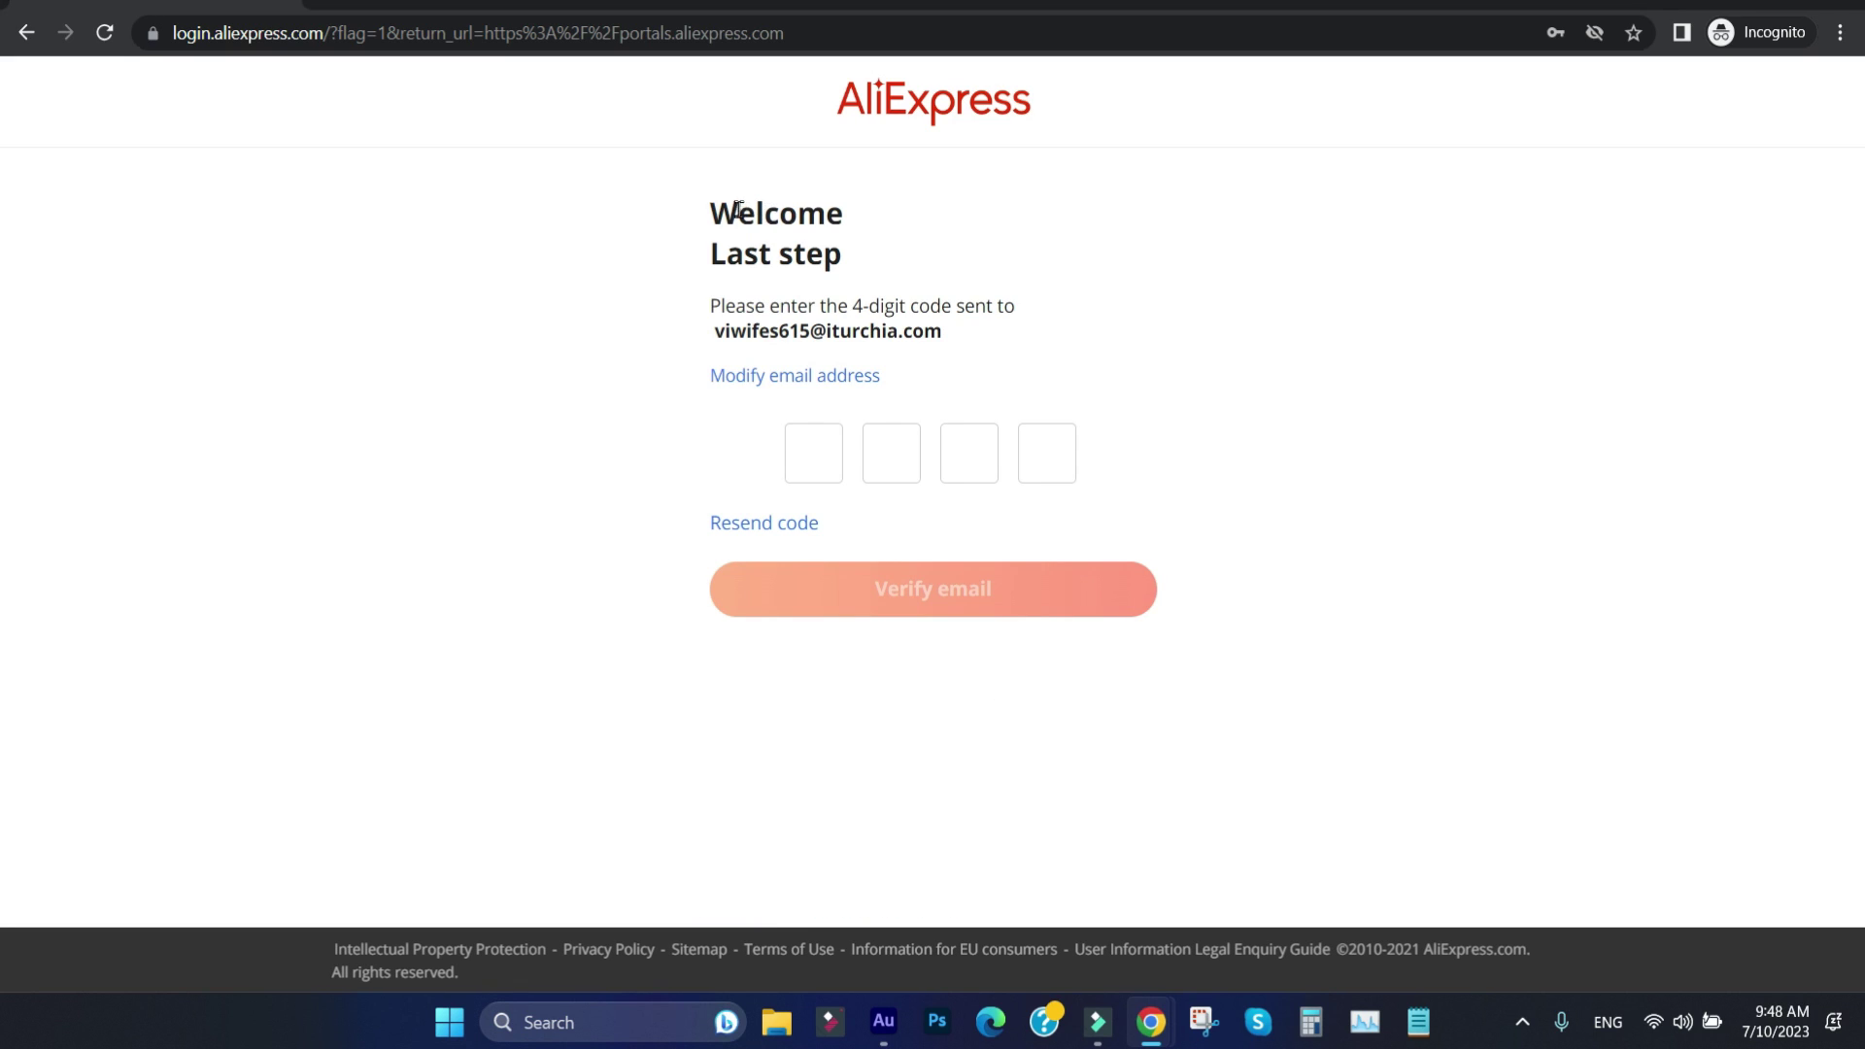
# Step: Paste the emailed 4-digit verification code into the last registration step and verify the email address
pyautogui.moveTo(716, 210); pyautogui.dragTo(953, 346)
pyautogui.click(960, 340)
pyautogui.click(828, 453)
pyautogui.rightClick(820, 446)
pyautogui.click(894, 604)
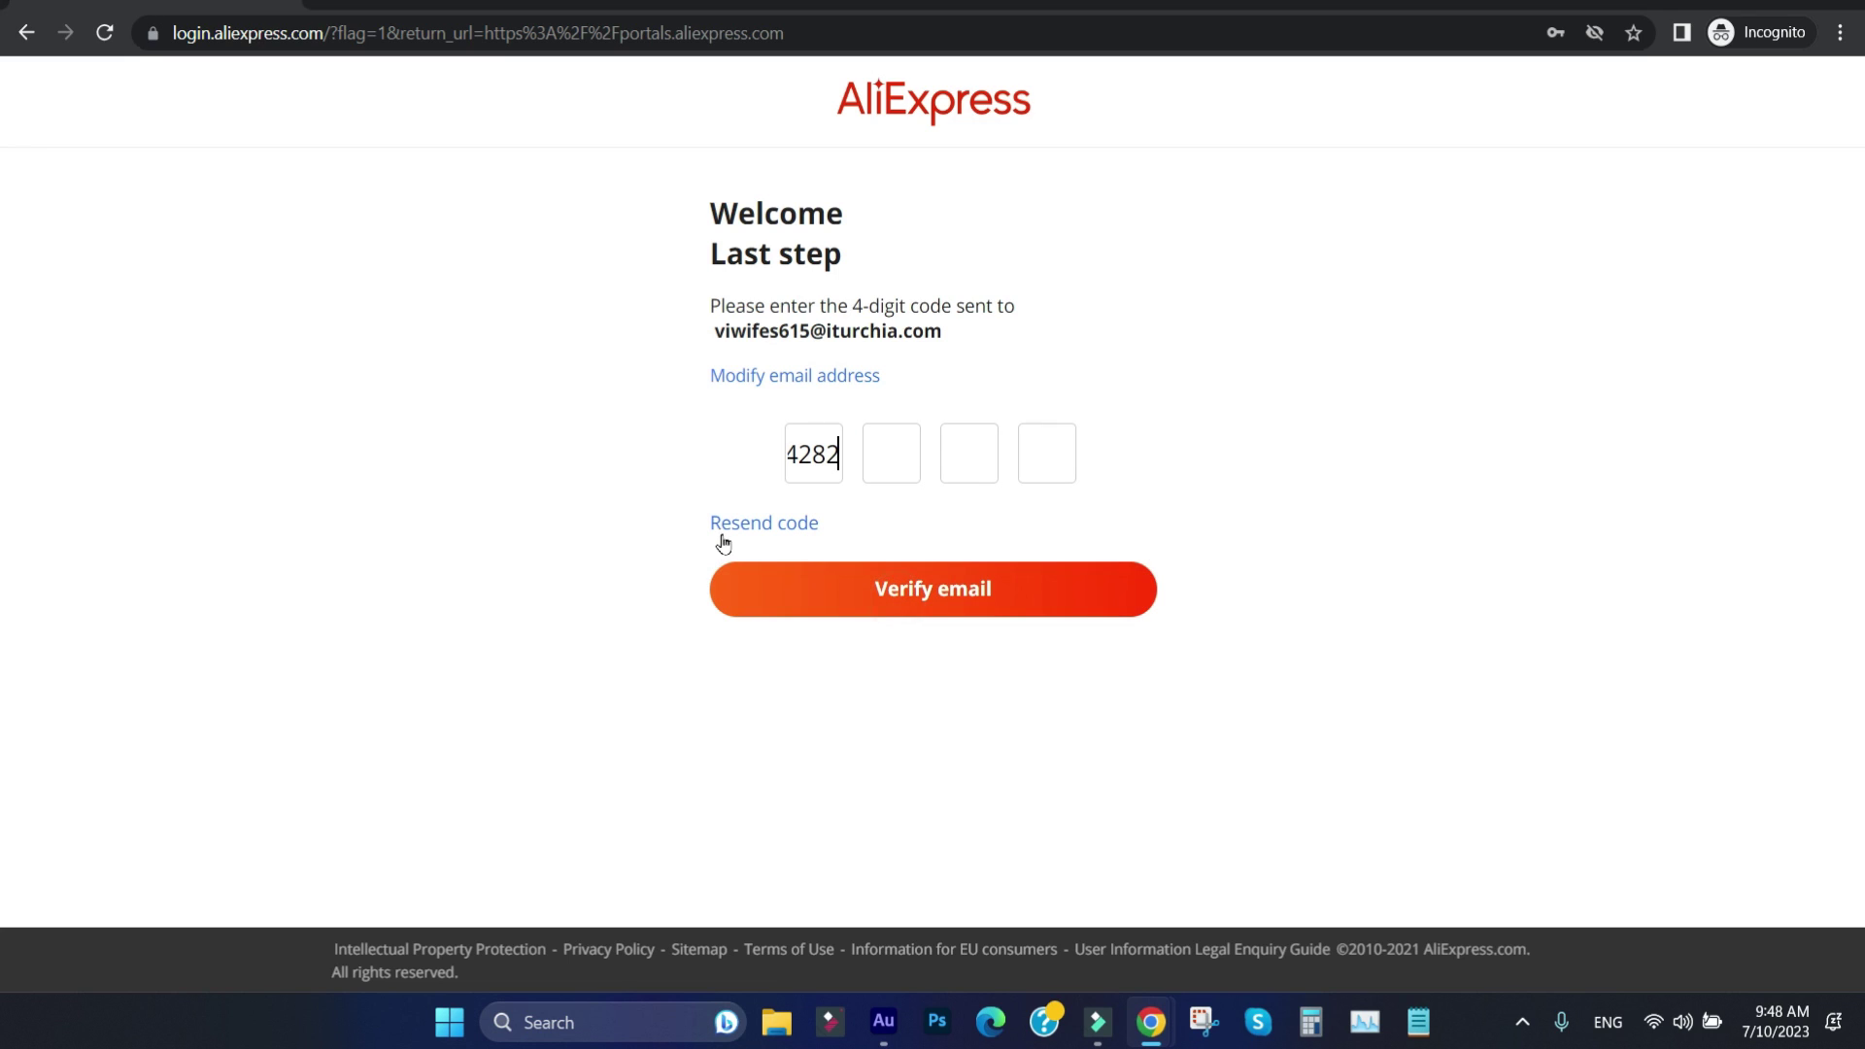
pyautogui.click(942, 589)
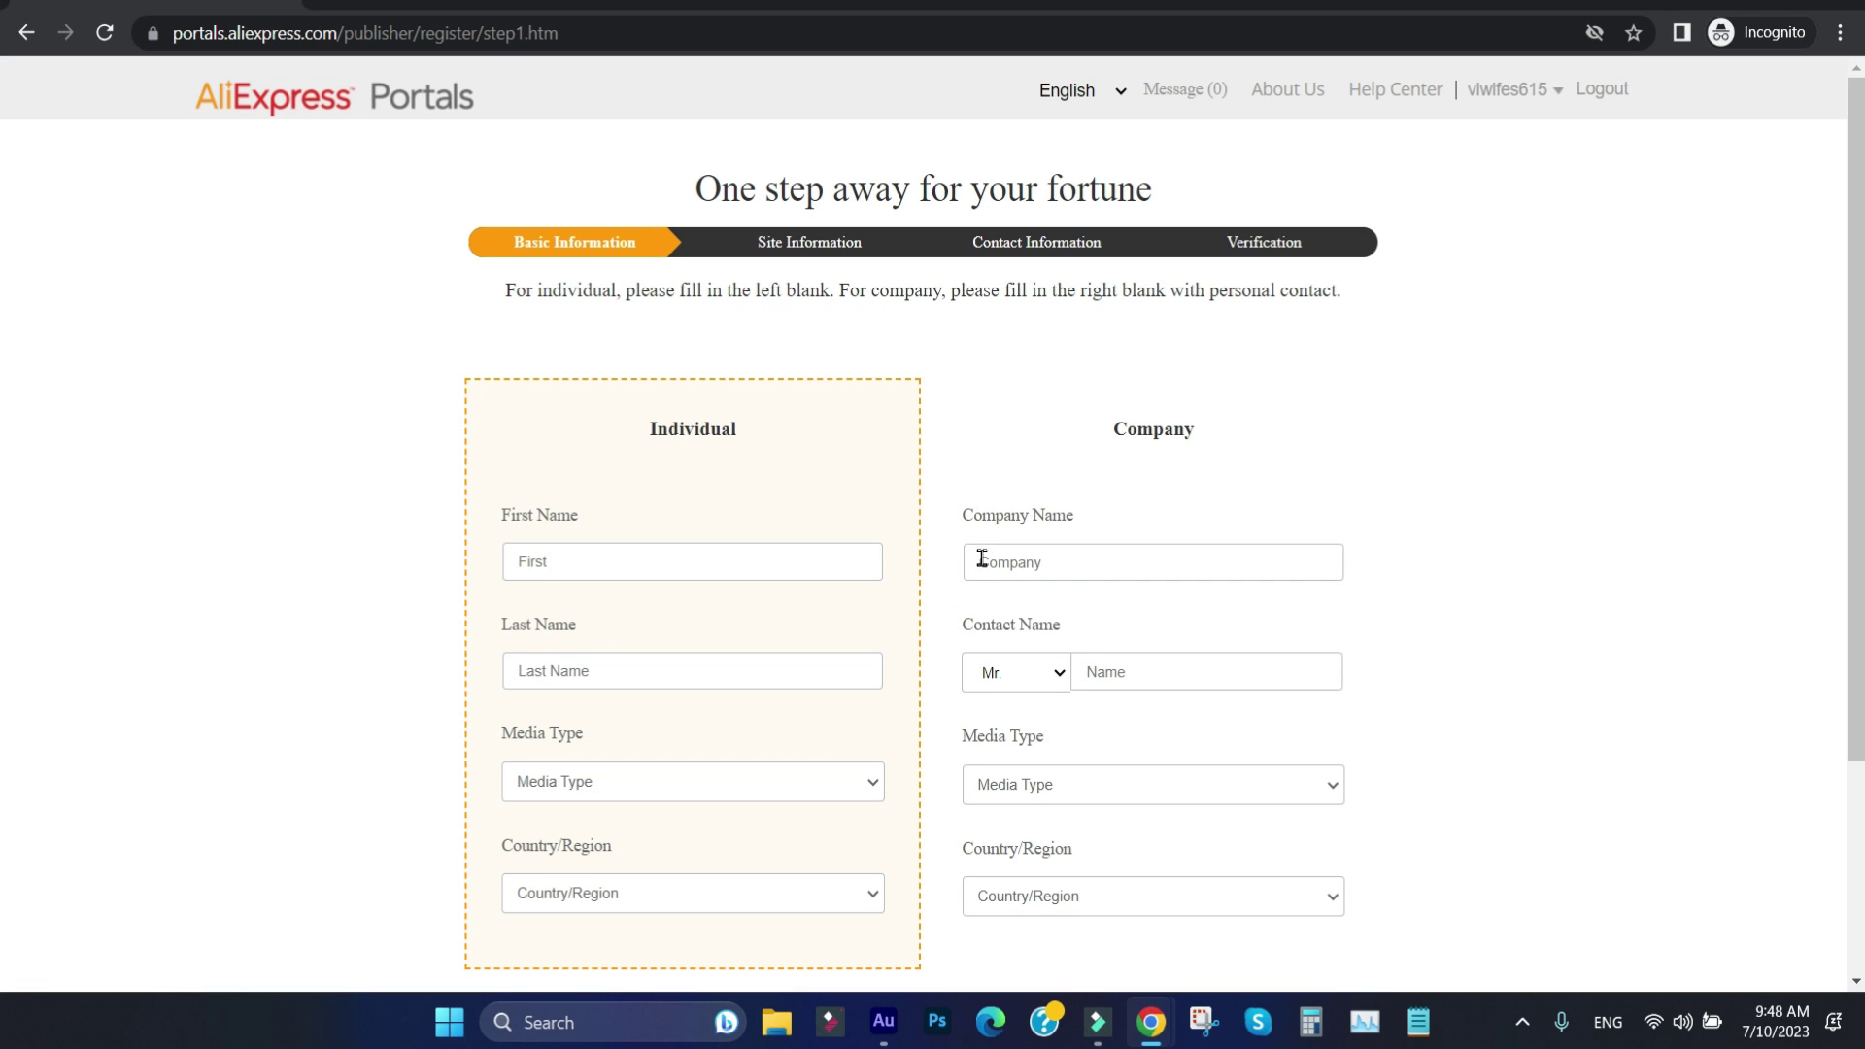
# Step: Examine the Basic Information form and compare its Individual and Company sections
pyautogui.moveTo(491, 199); pyautogui.dragTo(1090, 357)
pyautogui.click(1090, 357)
pyautogui.scroll(-3, 895, 516)
pyautogui.scroll(3, 899, 517)
pyautogui.moveTo(635, 438); pyautogui.dragTo(733, 450)
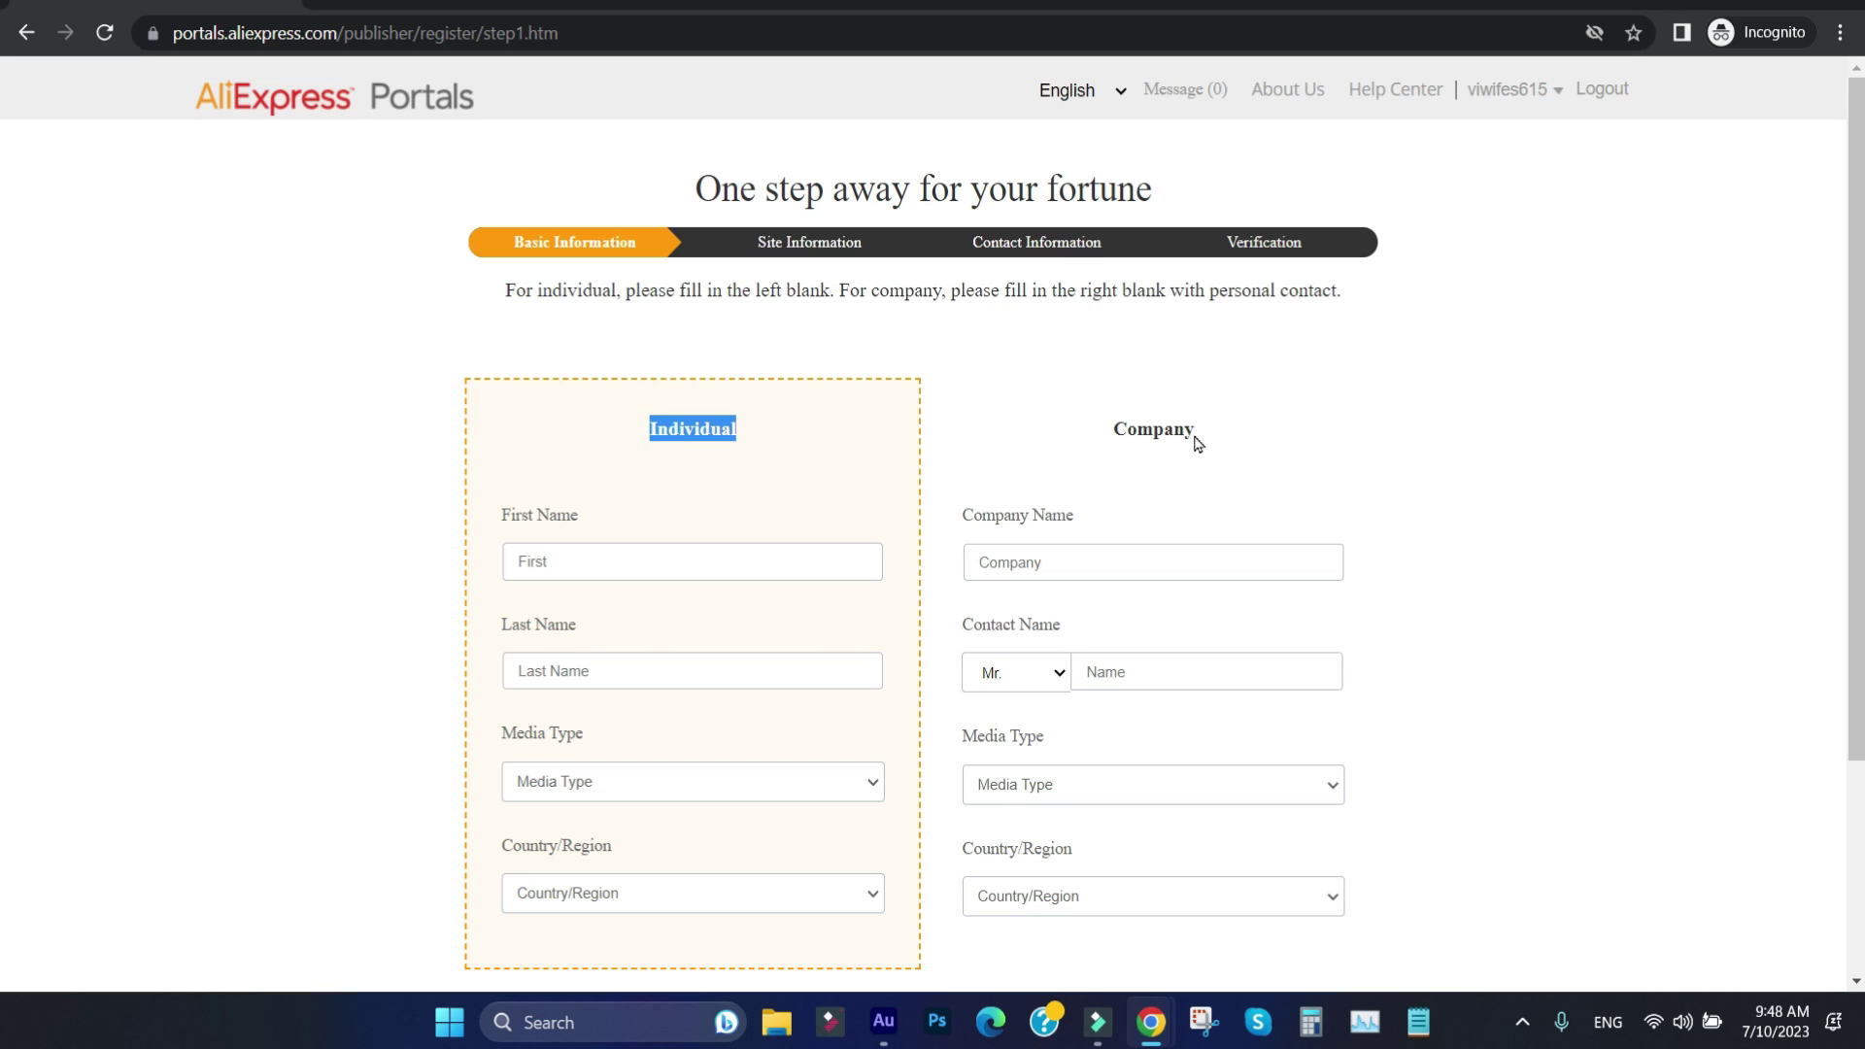
pyautogui.click(1117, 476)
pyautogui.click(816, 479)
pyautogui.scroll(-1, 876, 550)
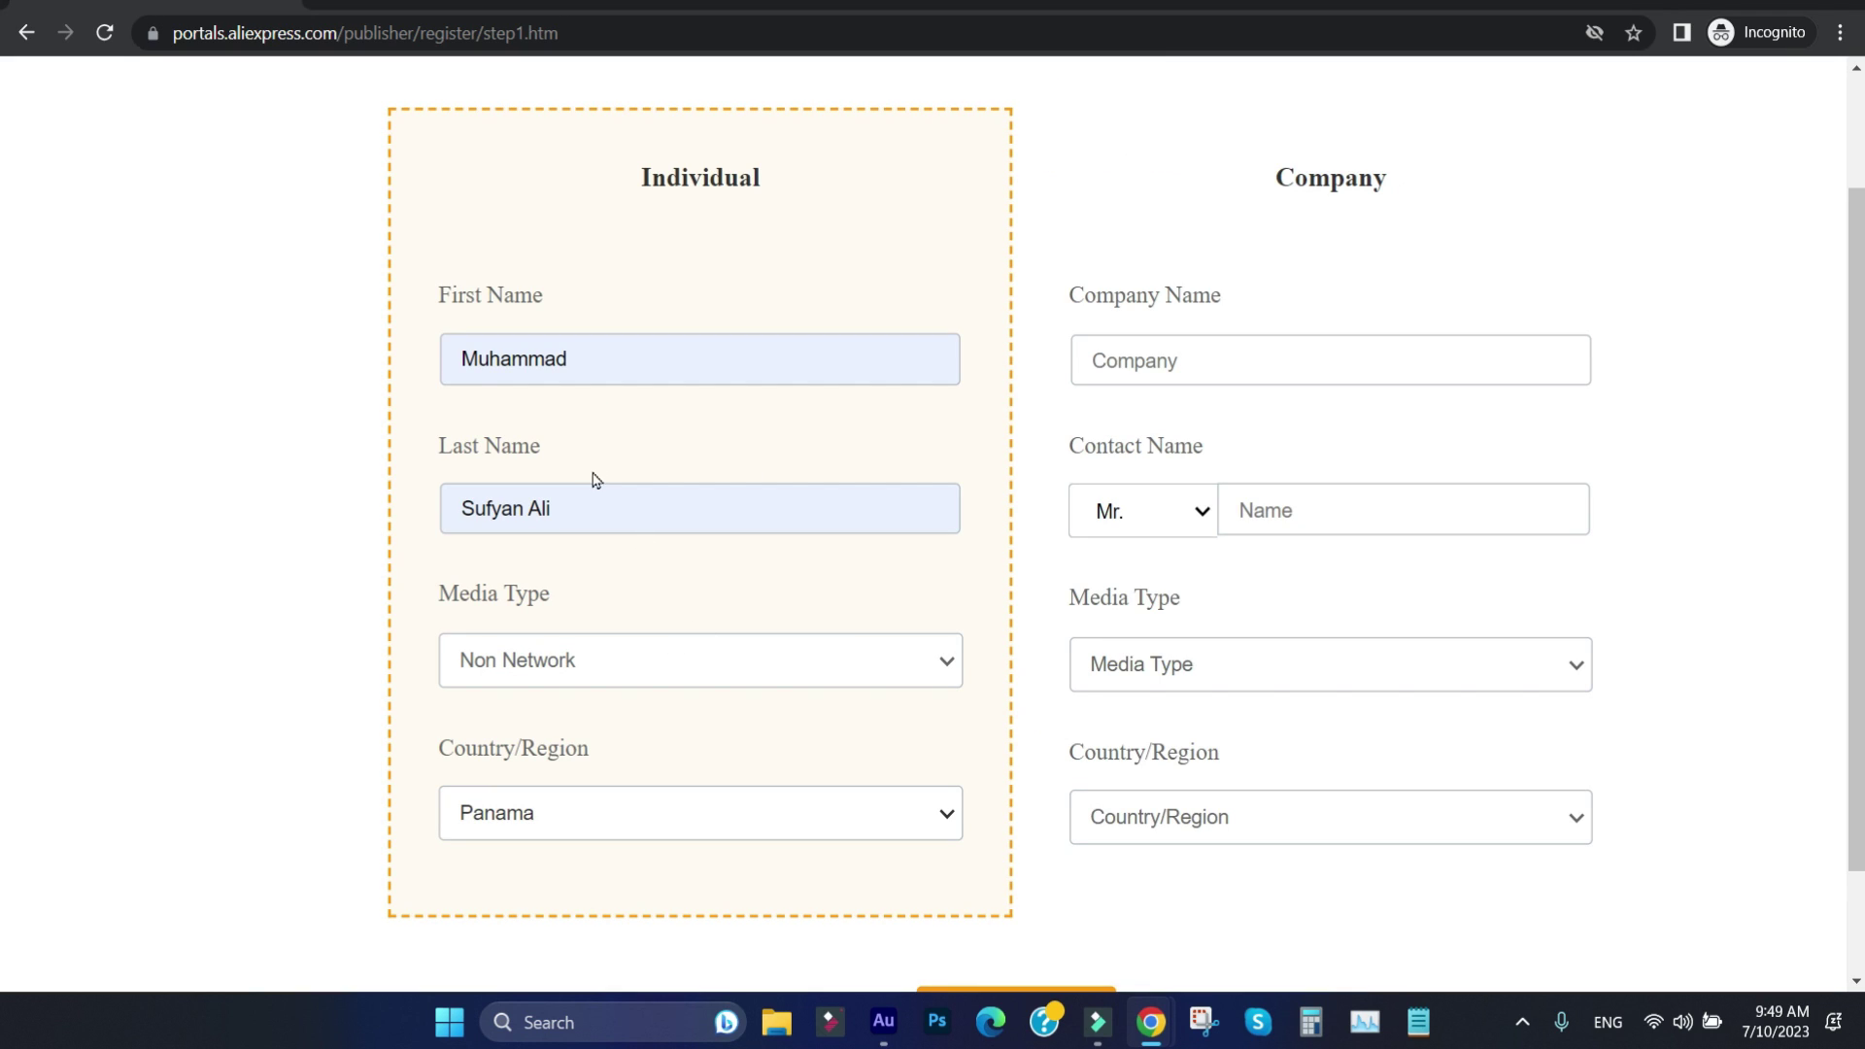
# Step: Set the Individual section's Media Type to Non Network and continue to the Site Information form
pyautogui.click(583, 651)
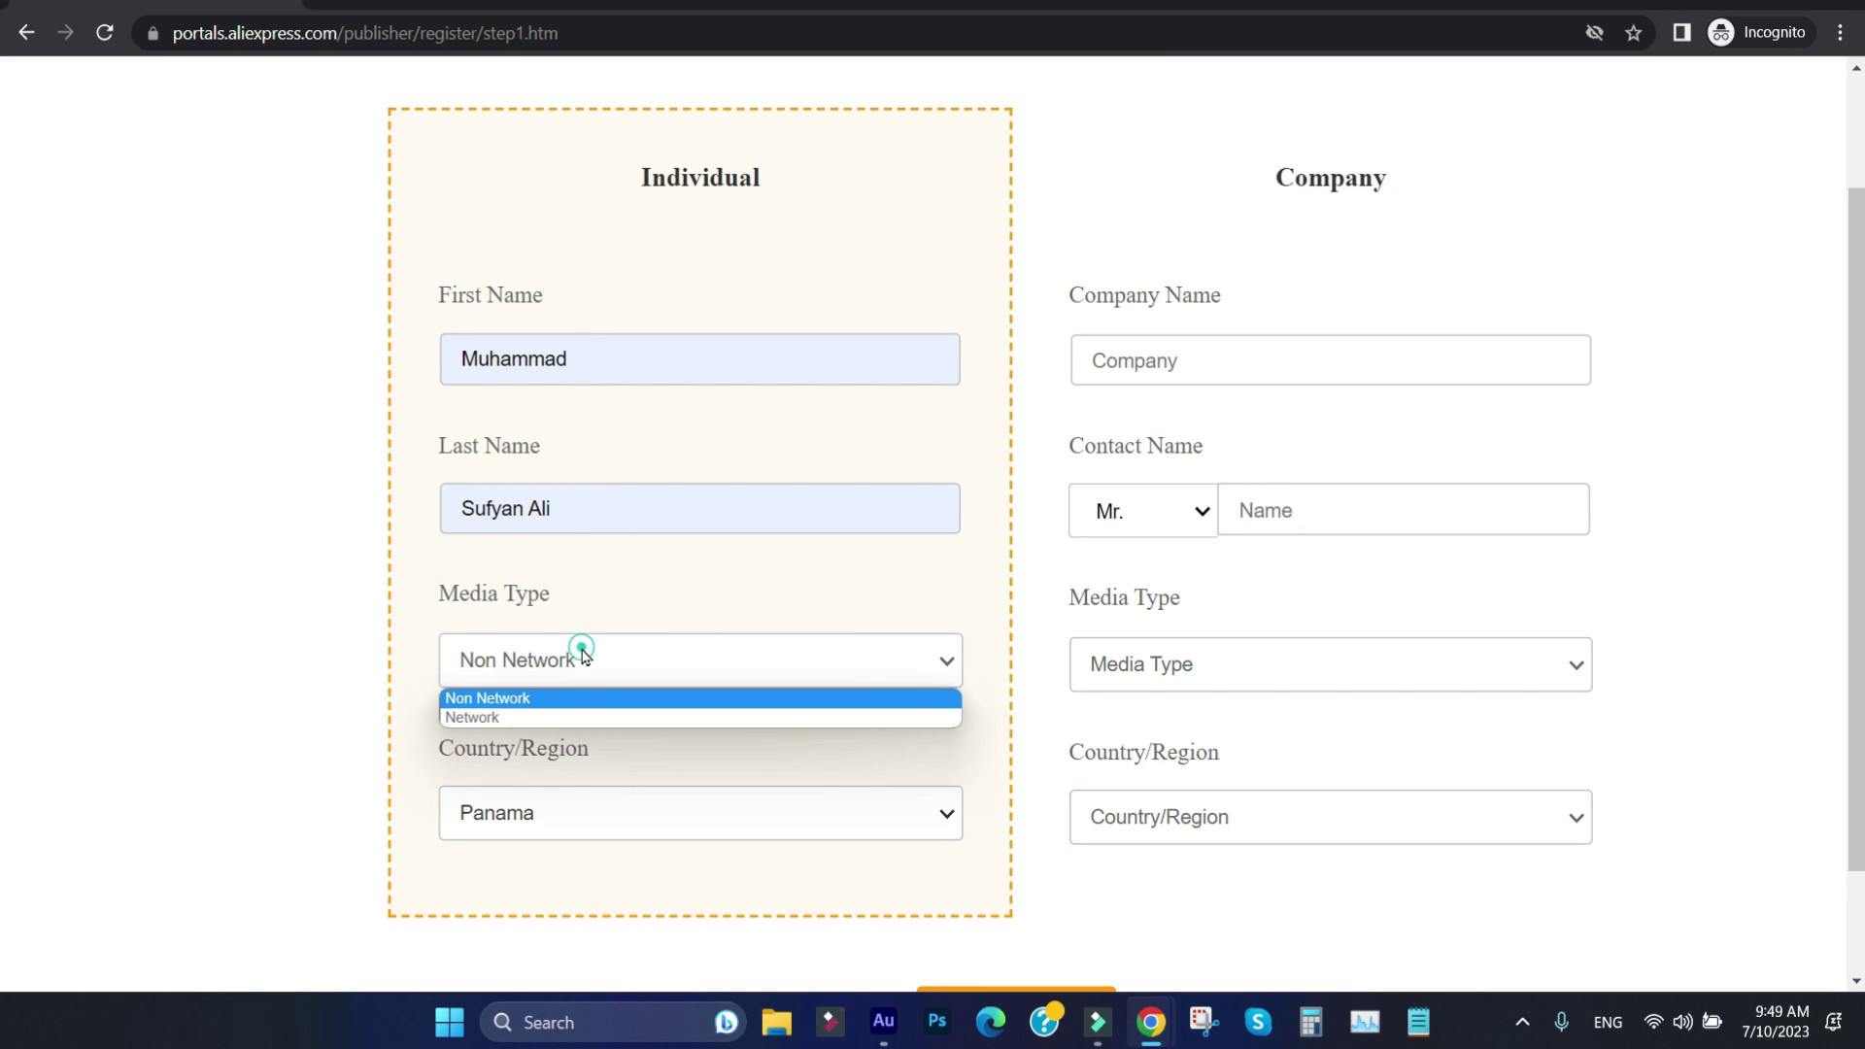
pyautogui.click(580, 719)
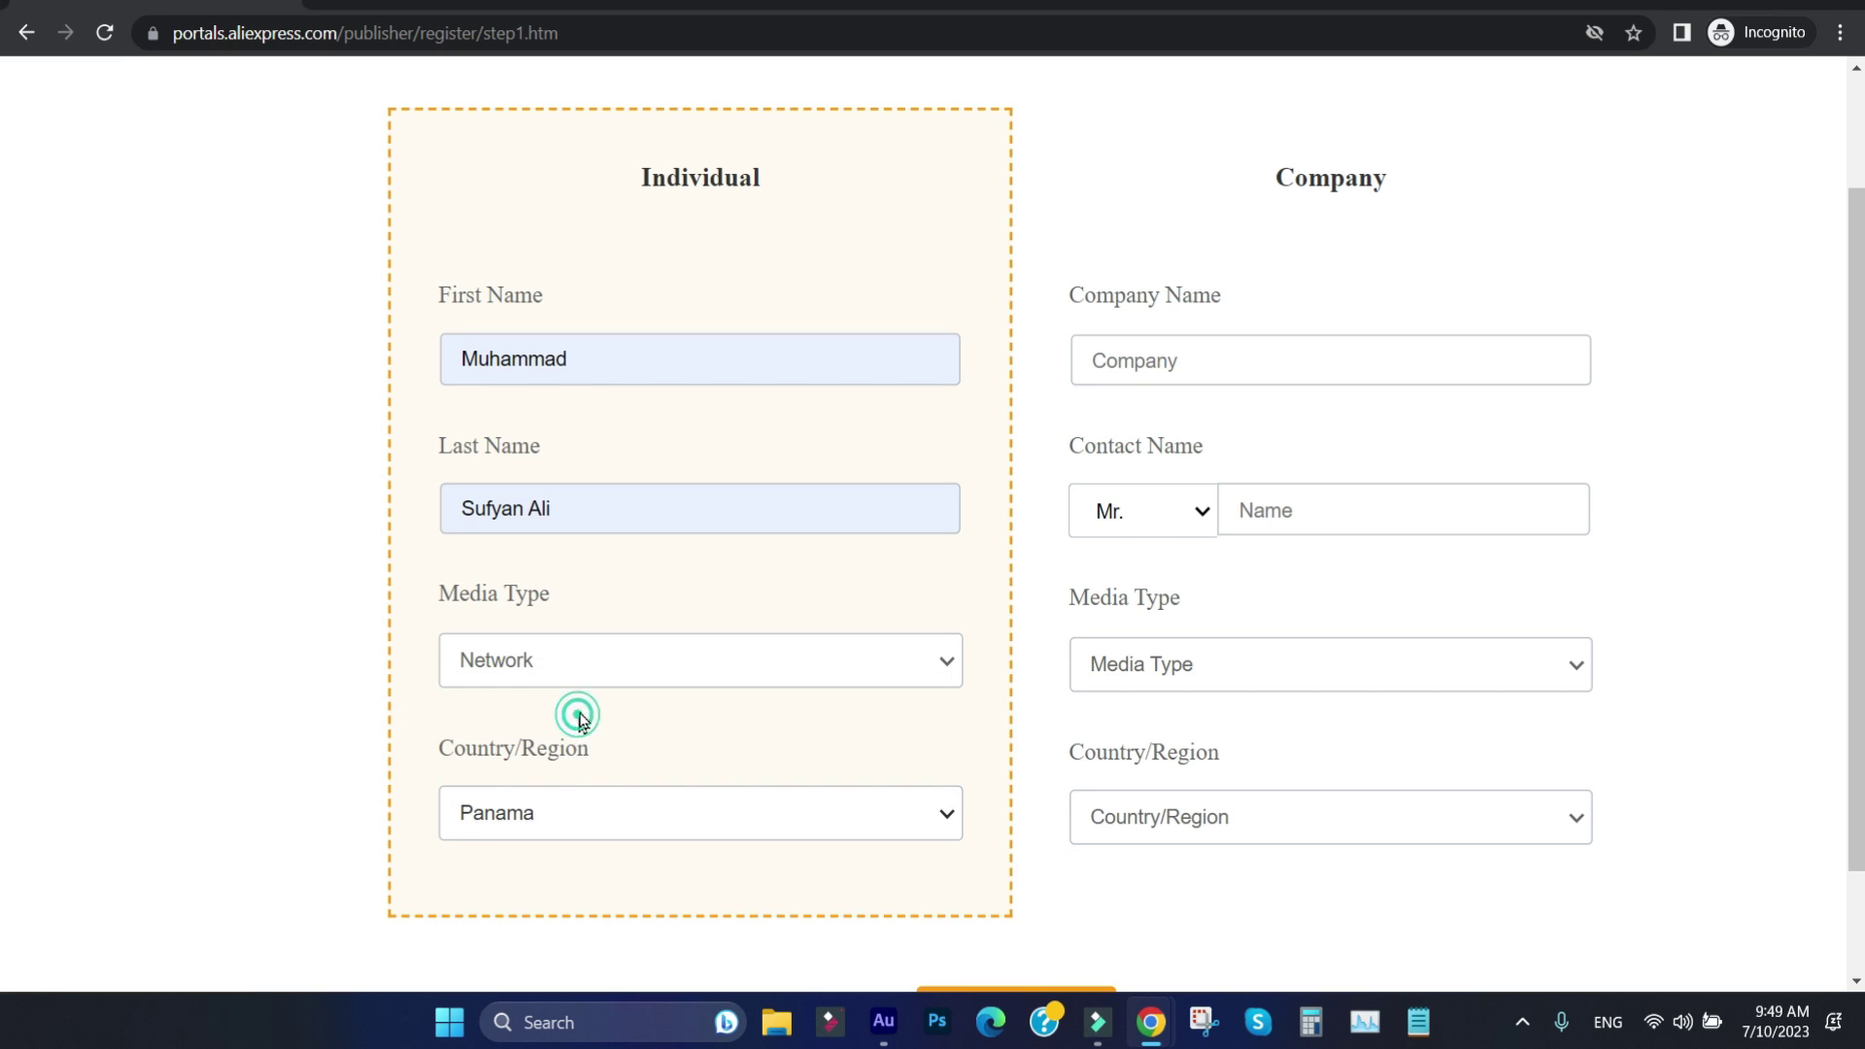
pyautogui.click(591, 660)
pyautogui.click(583, 704)
pyautogui.scroll(-2, 583, 707)
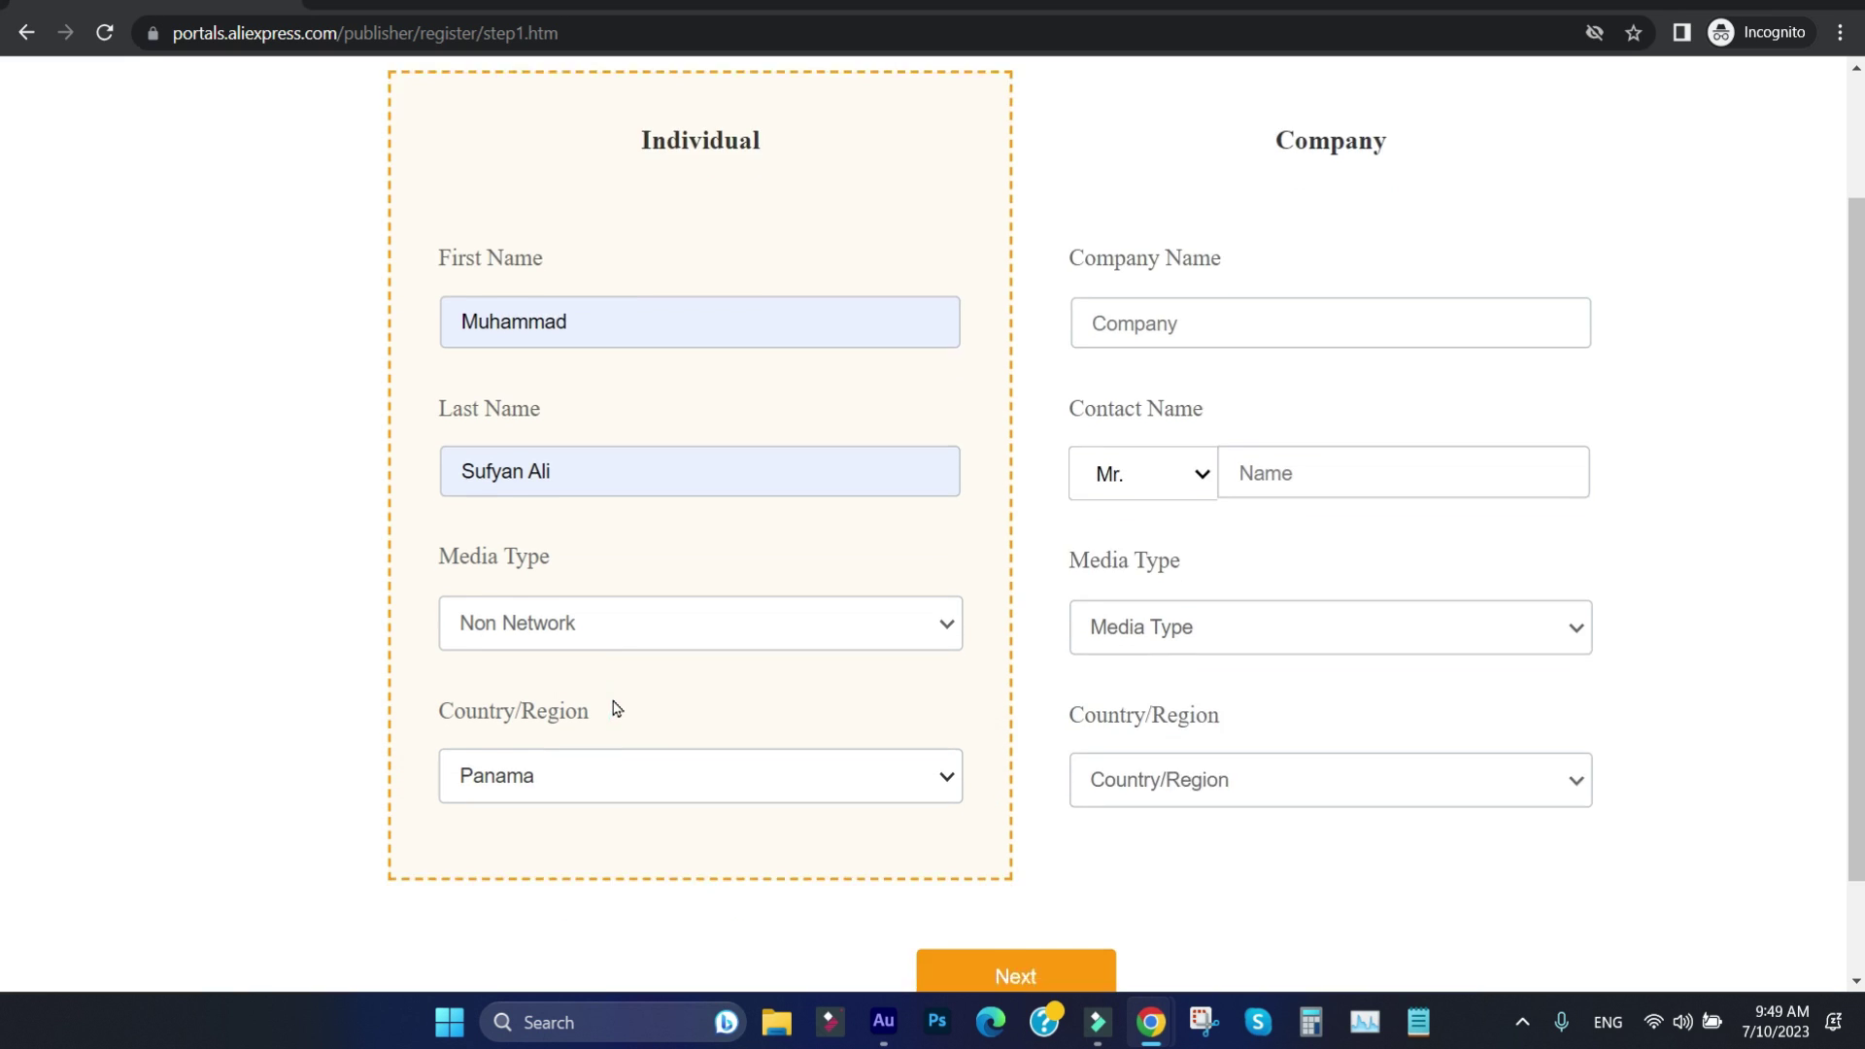
pyautogui.click(970, 886)
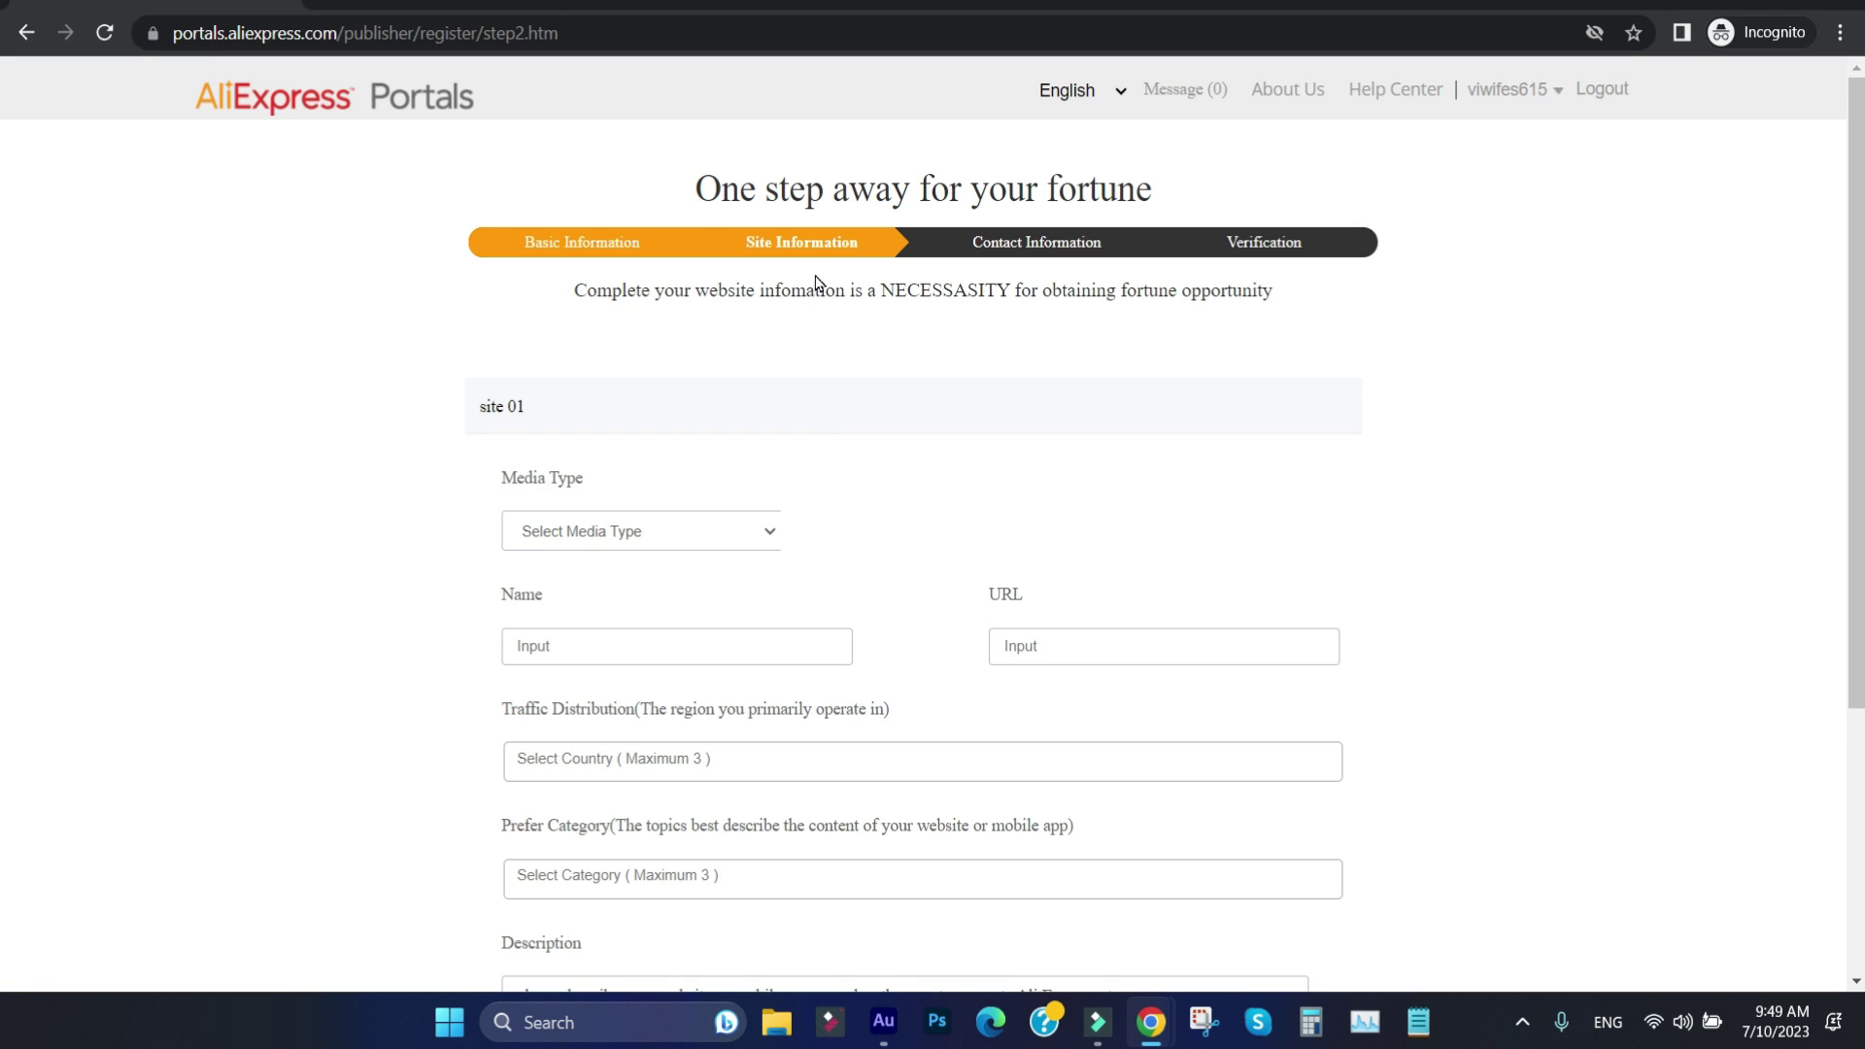
# Step: Set the Media Type of site 01 to social, with social groups as the subtype and facebook as the platform
pyautogui.keyDown('ctrl'); pyautogui.scroll(5, 821, 302); pyautogui.keyUp('ctrl')
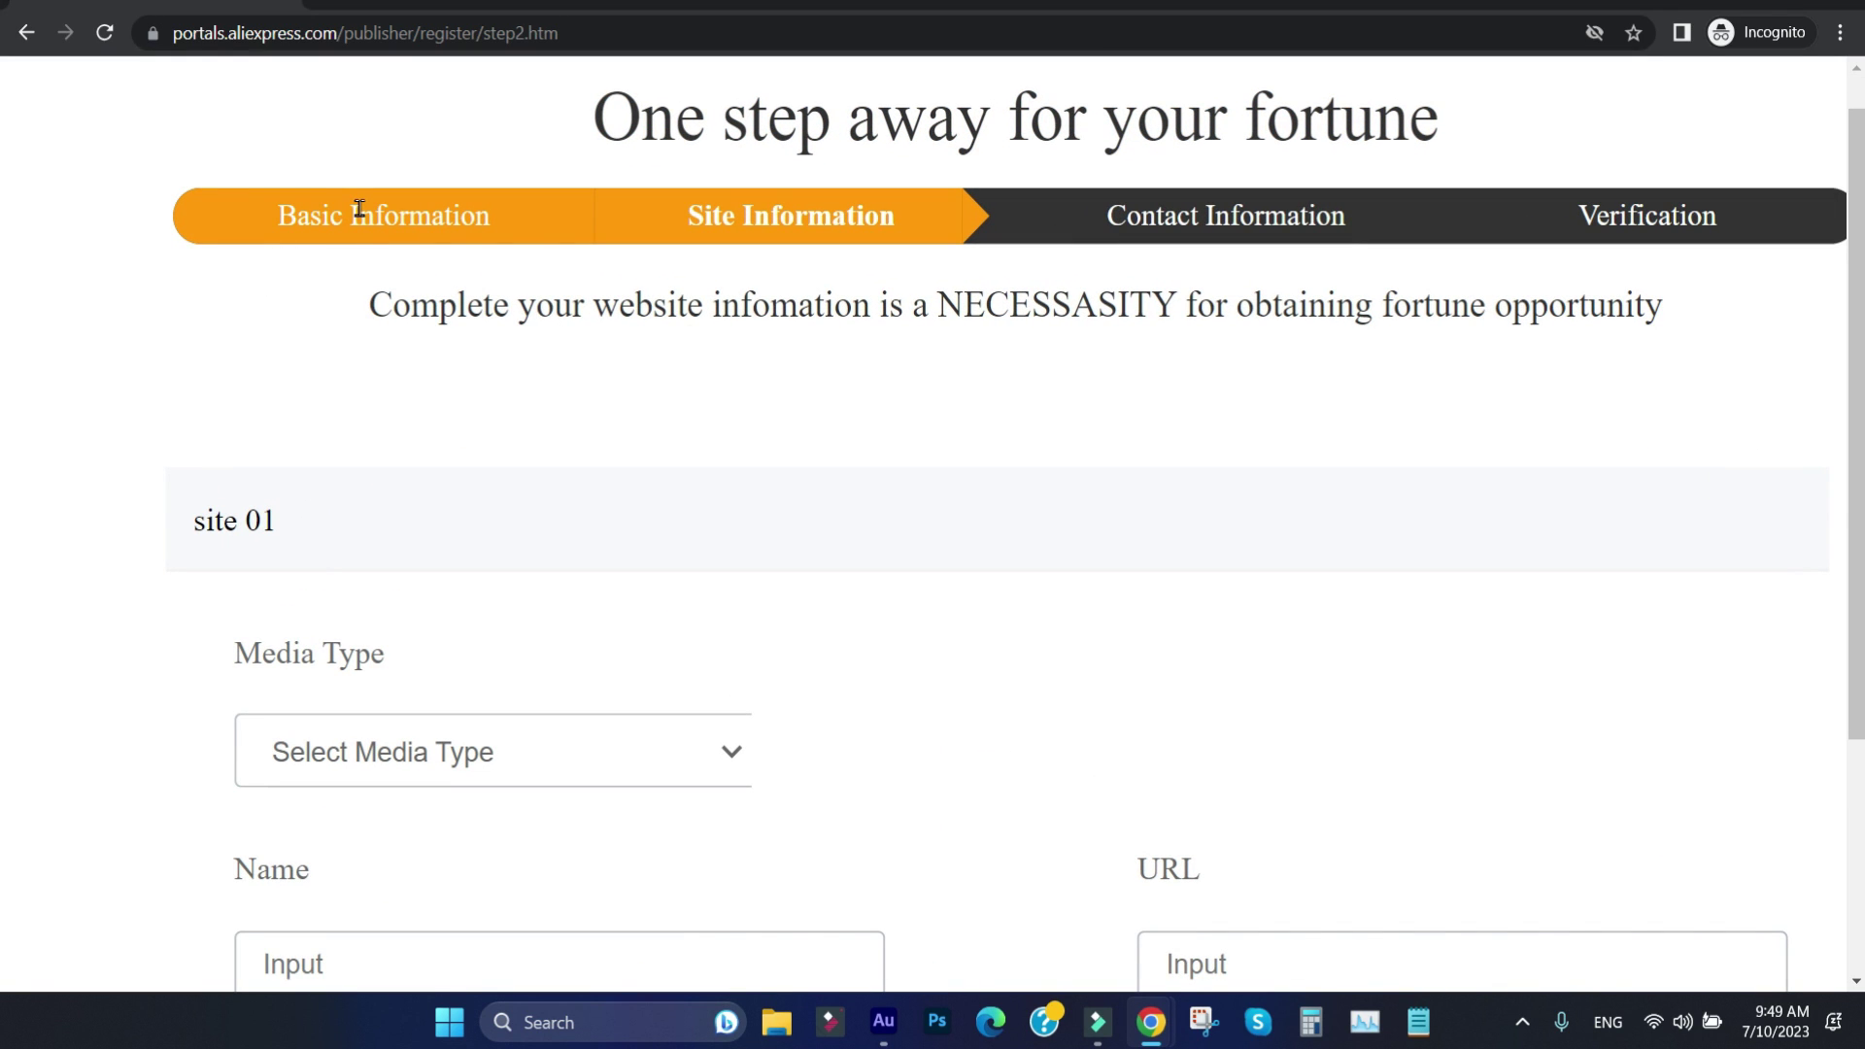
pyautogui.keyDown('ctrl'); pyautogui.scroll(-5, 824, 214); pyautogui.keyUp('ctrl')
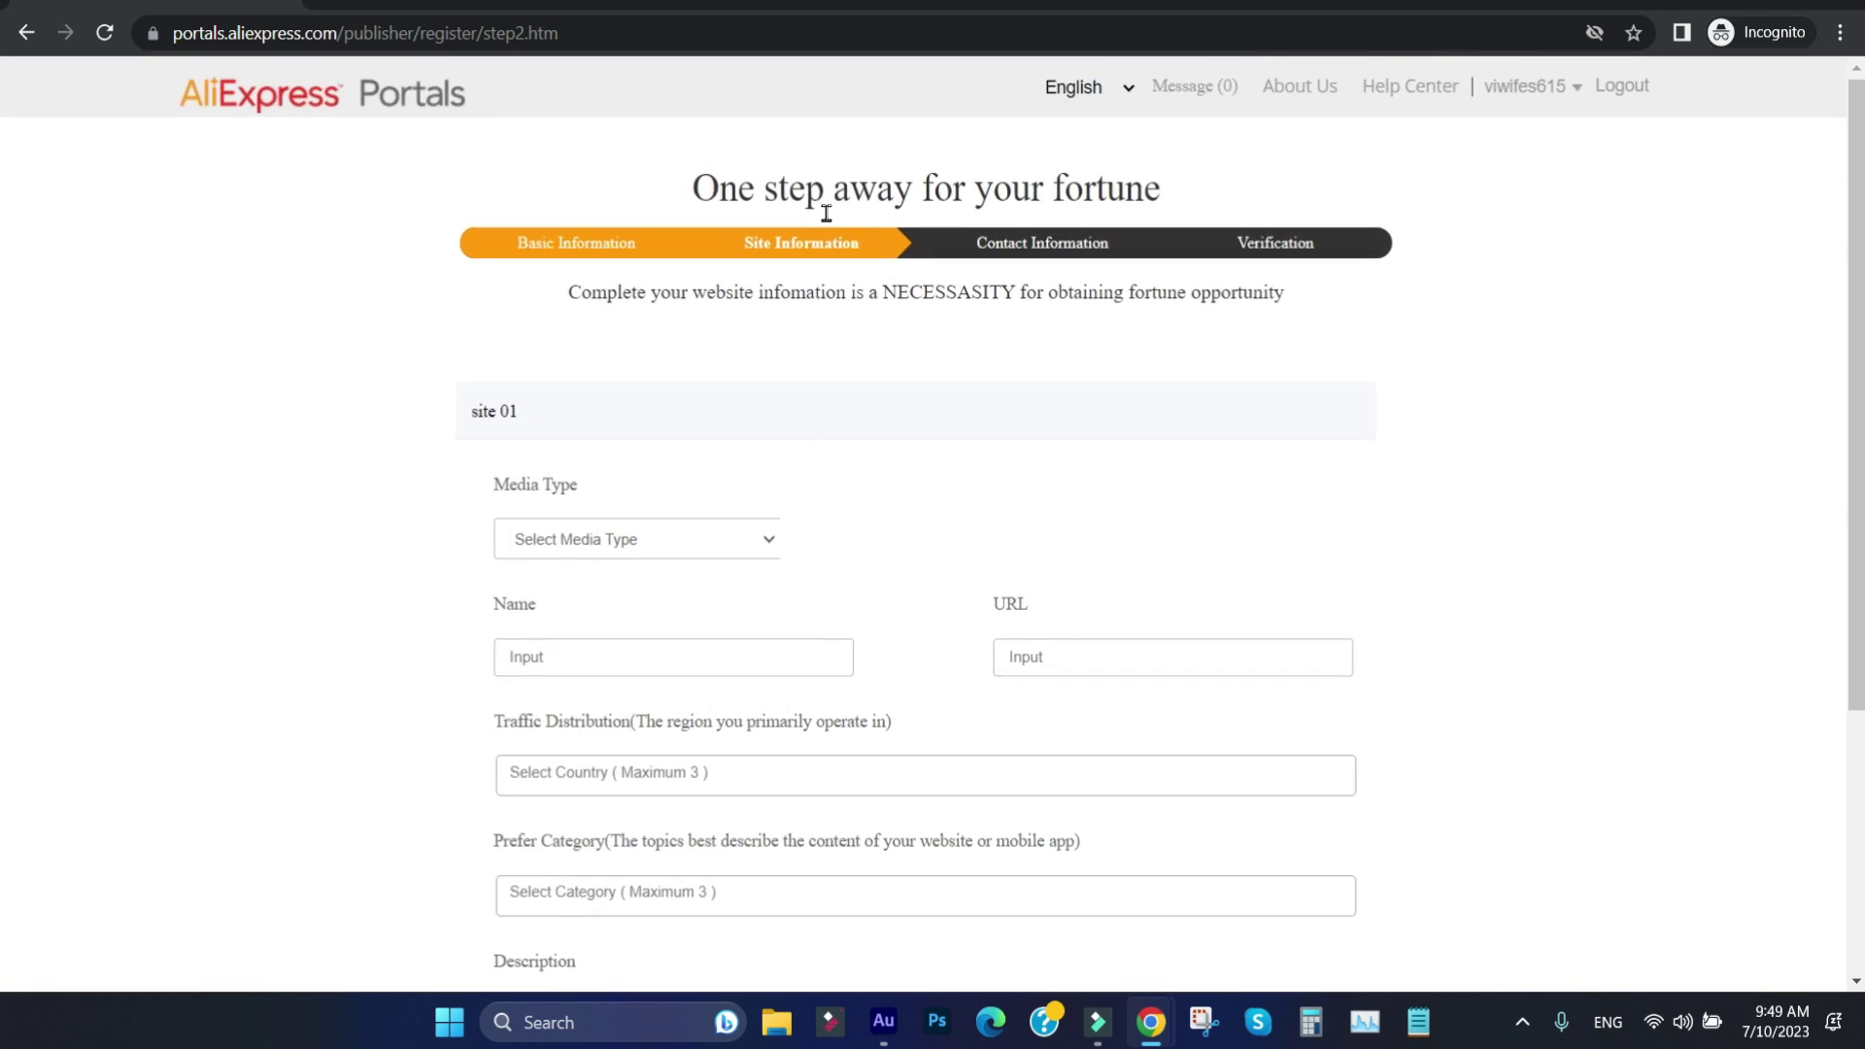
pyautogui.scroll(-3, 892, 472)
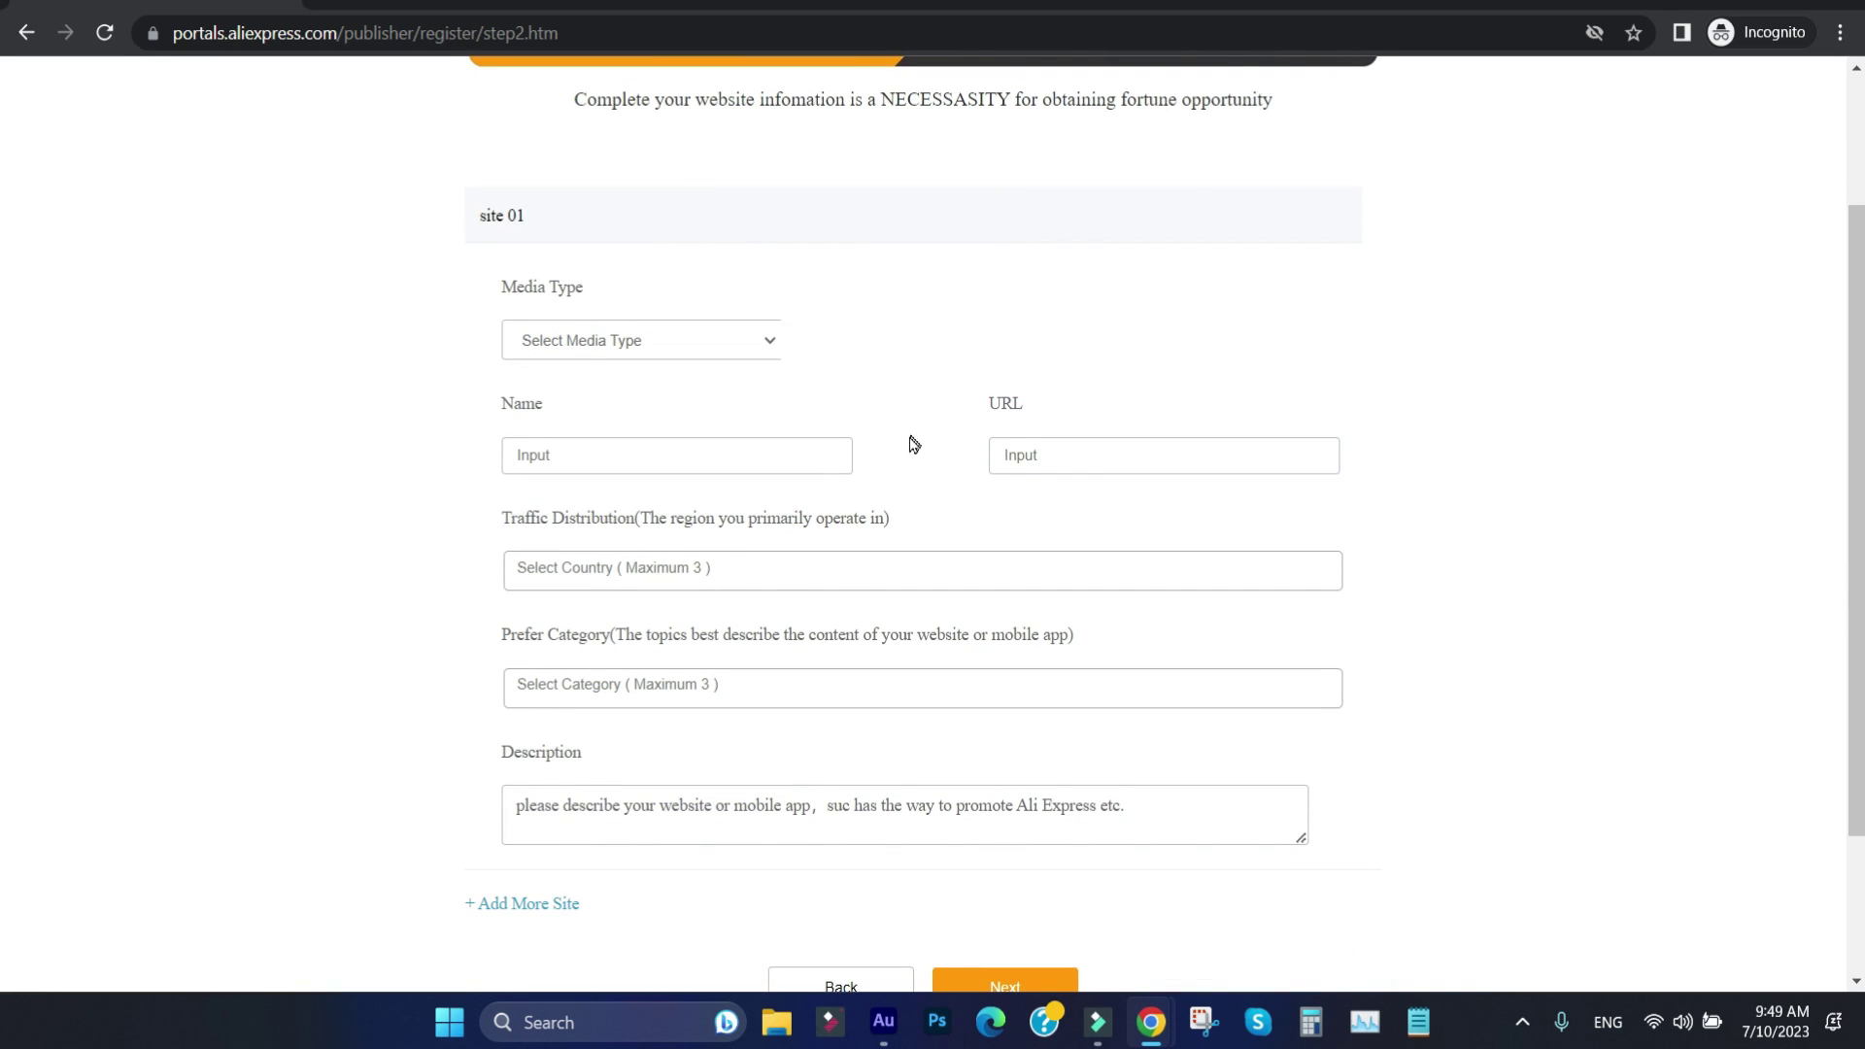
pyautogui.keyDown('ctrl'); pyautogui.scroll(3, 896, 470); pyautogui.keyUp('ctrl')
pyautogui.keyDown('ctrl'); pyautogui.scroll(-2, 896, 471); pyautogui.keyUp('ctrl')
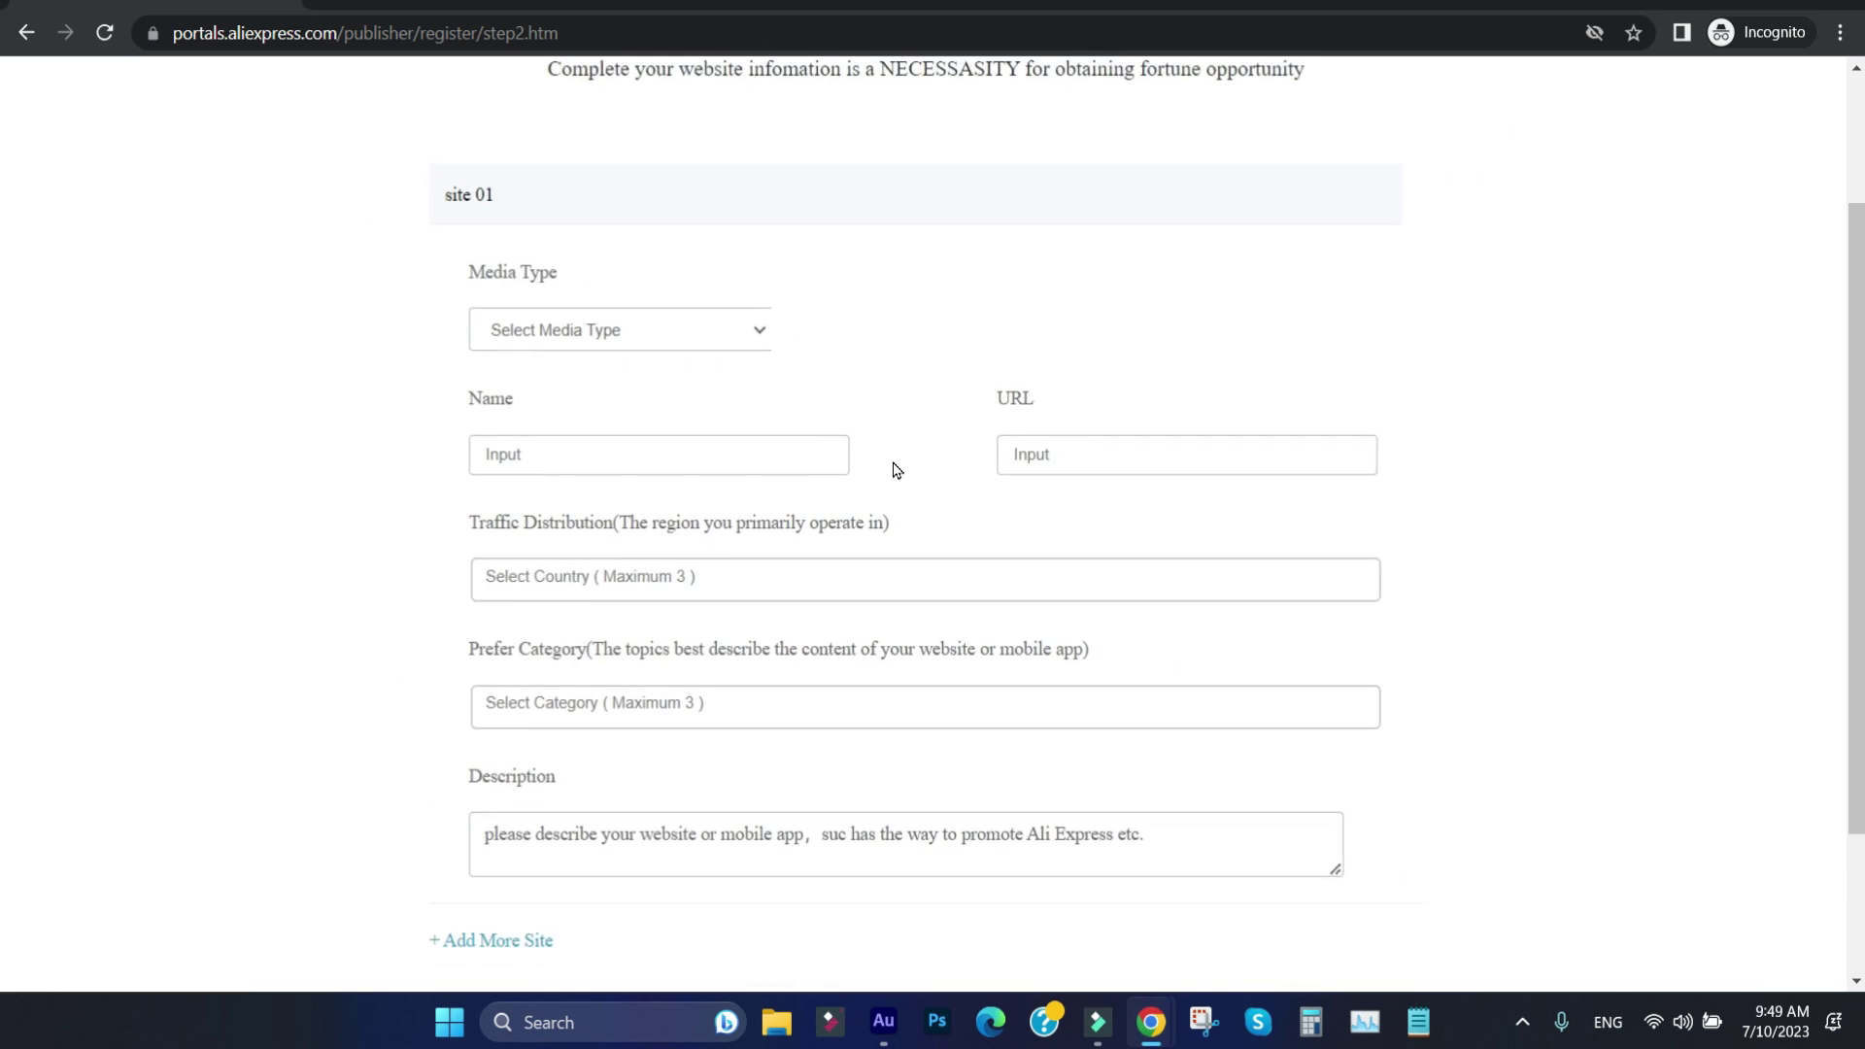
pyautogui.scroll(-1, 896, 471)
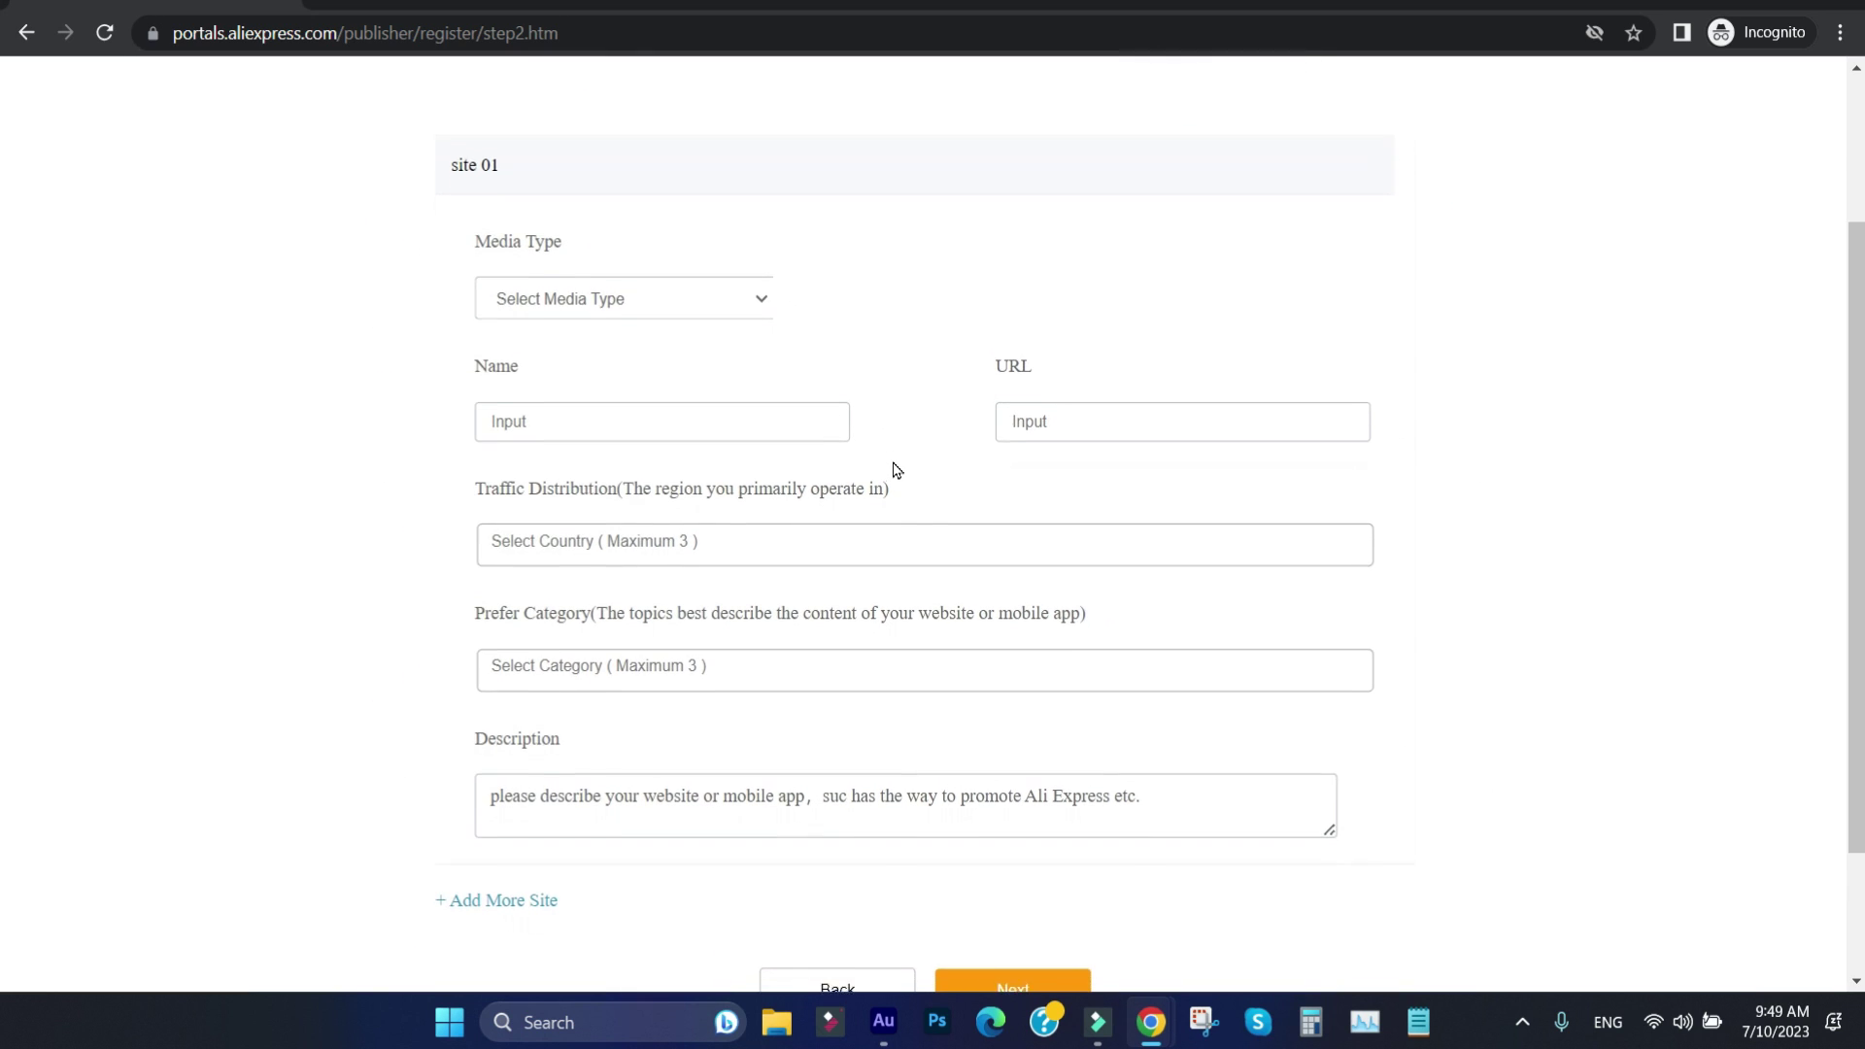
pyautogui.click(638, 282)
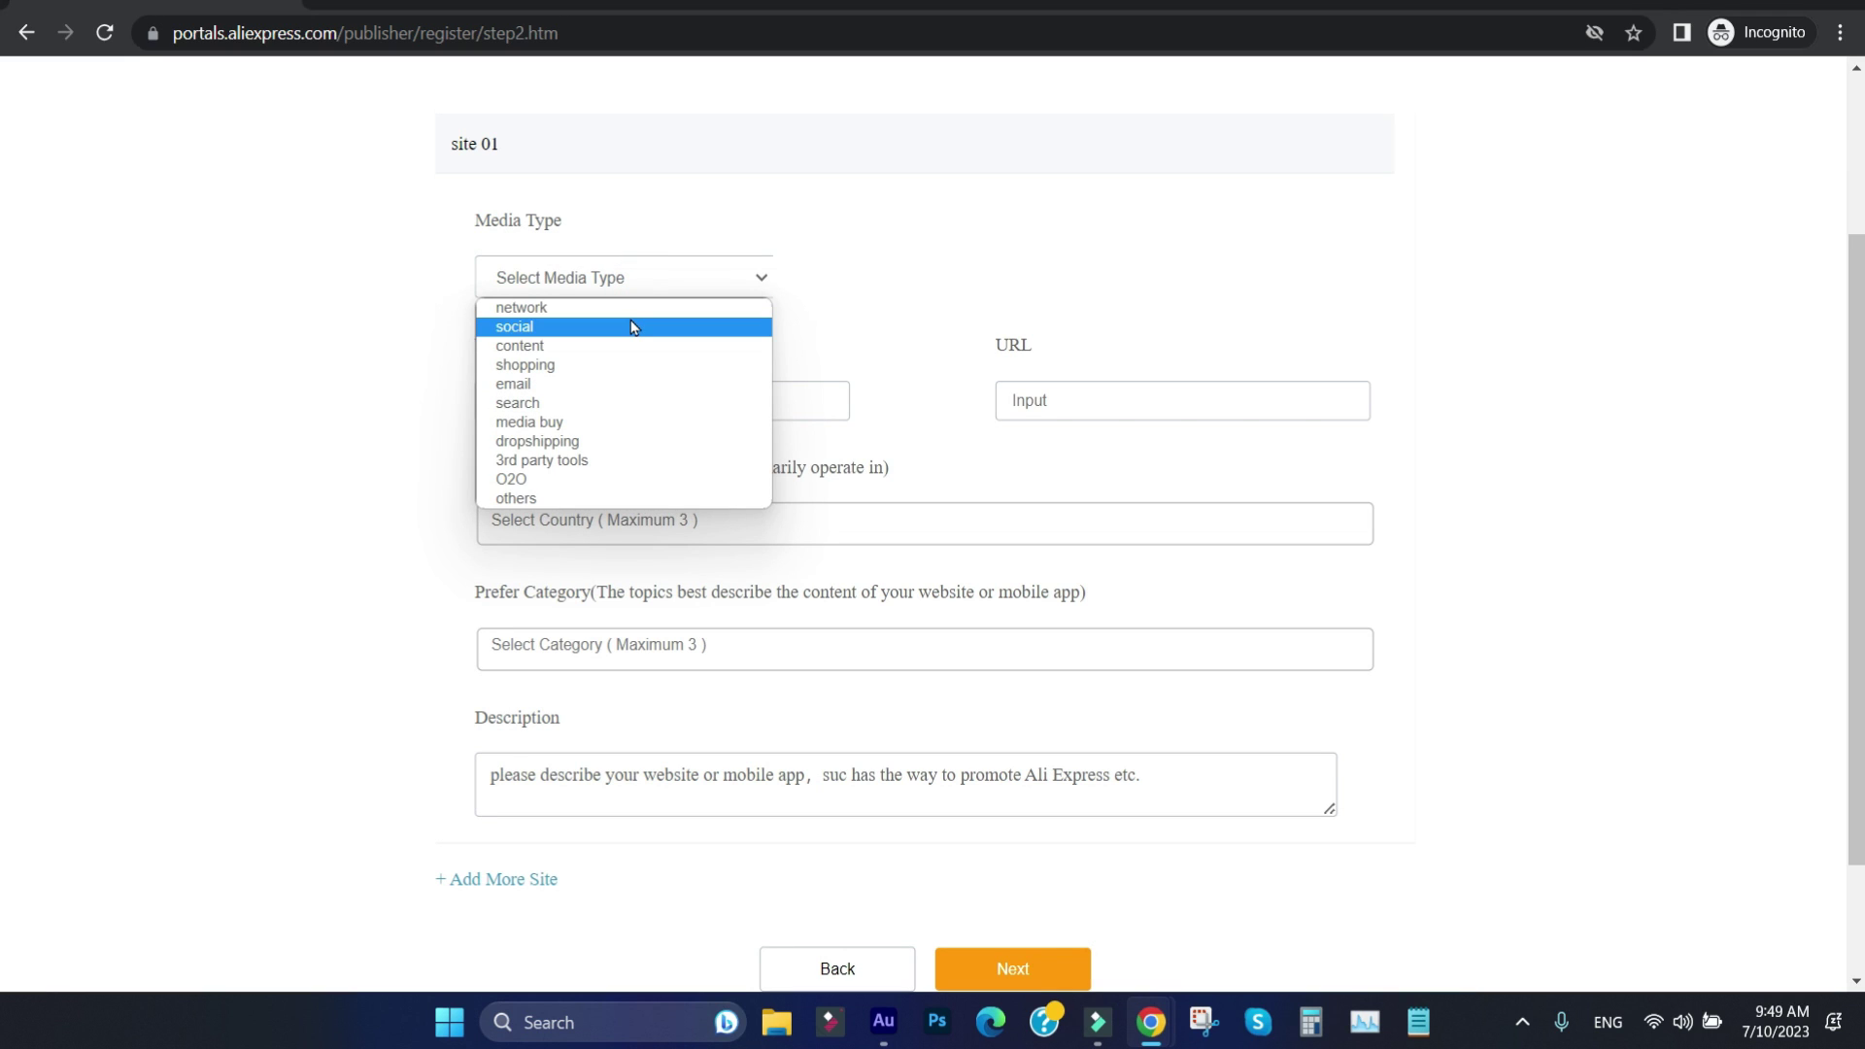
pyautogui.click(634, 327)
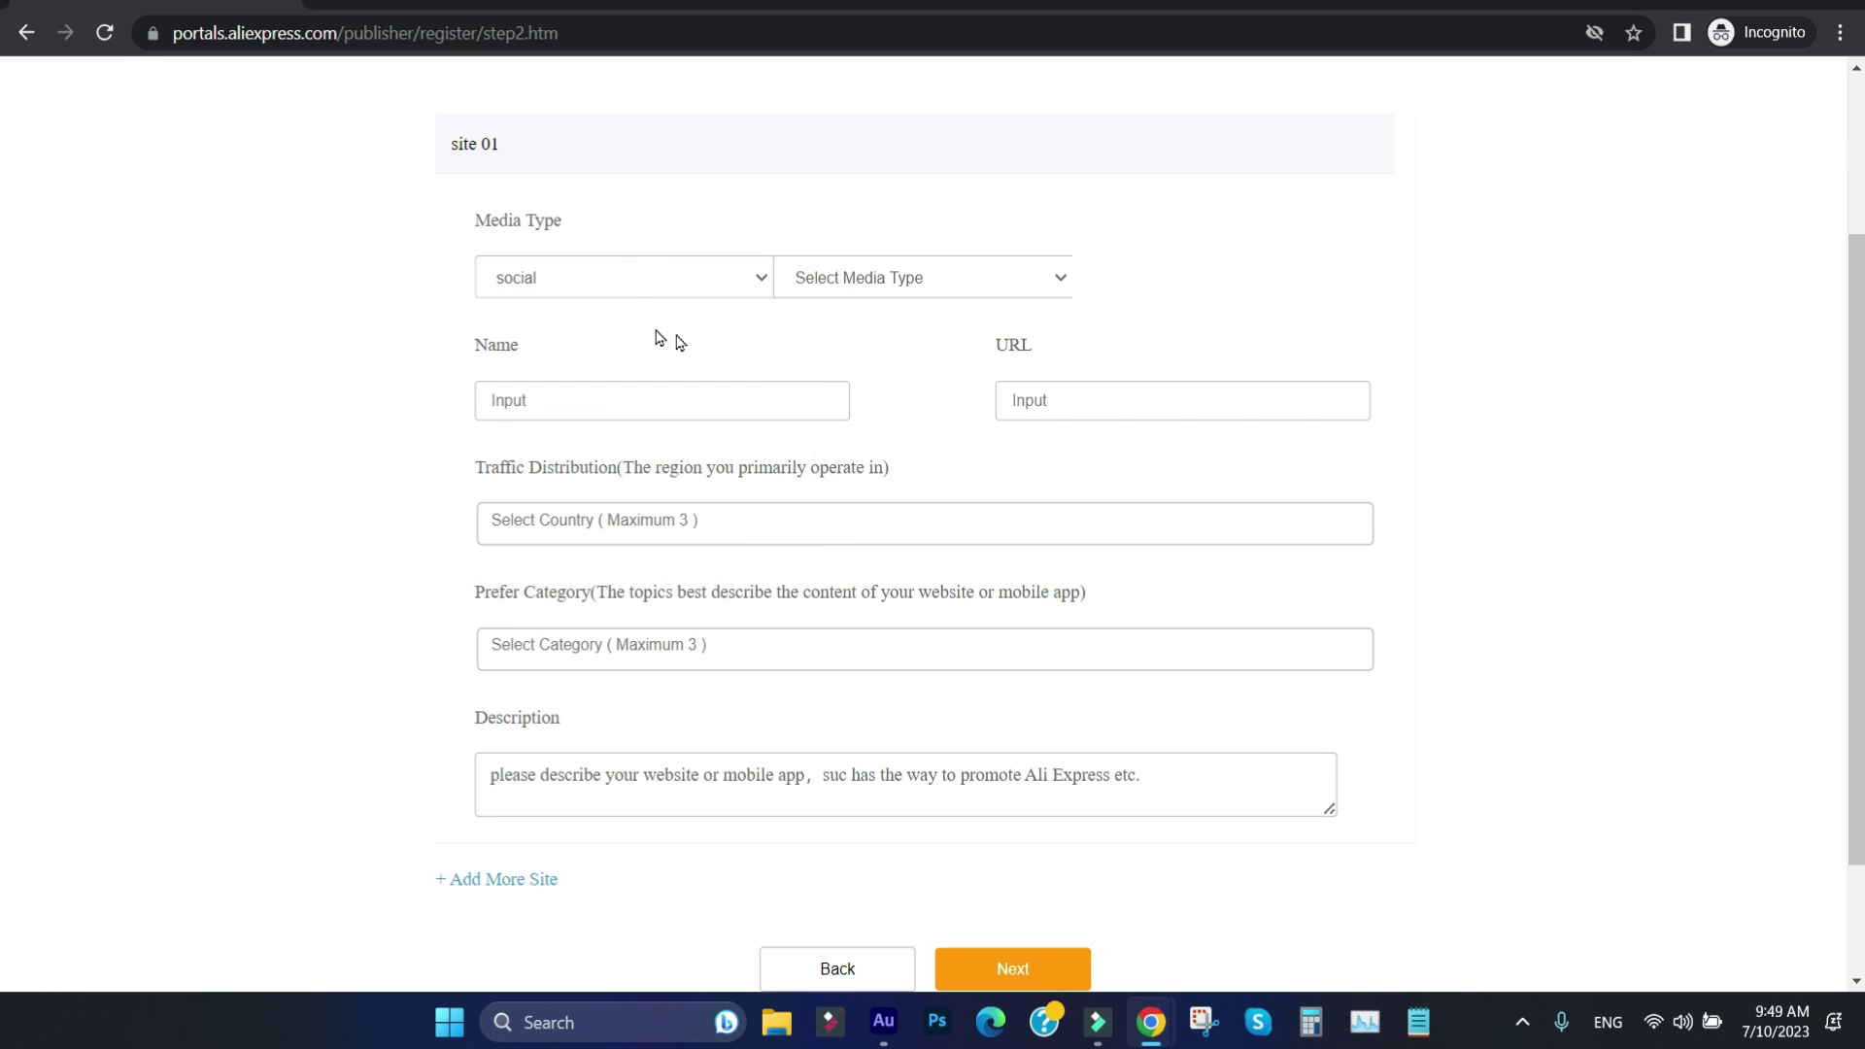
pyautogui.click(886, 289)
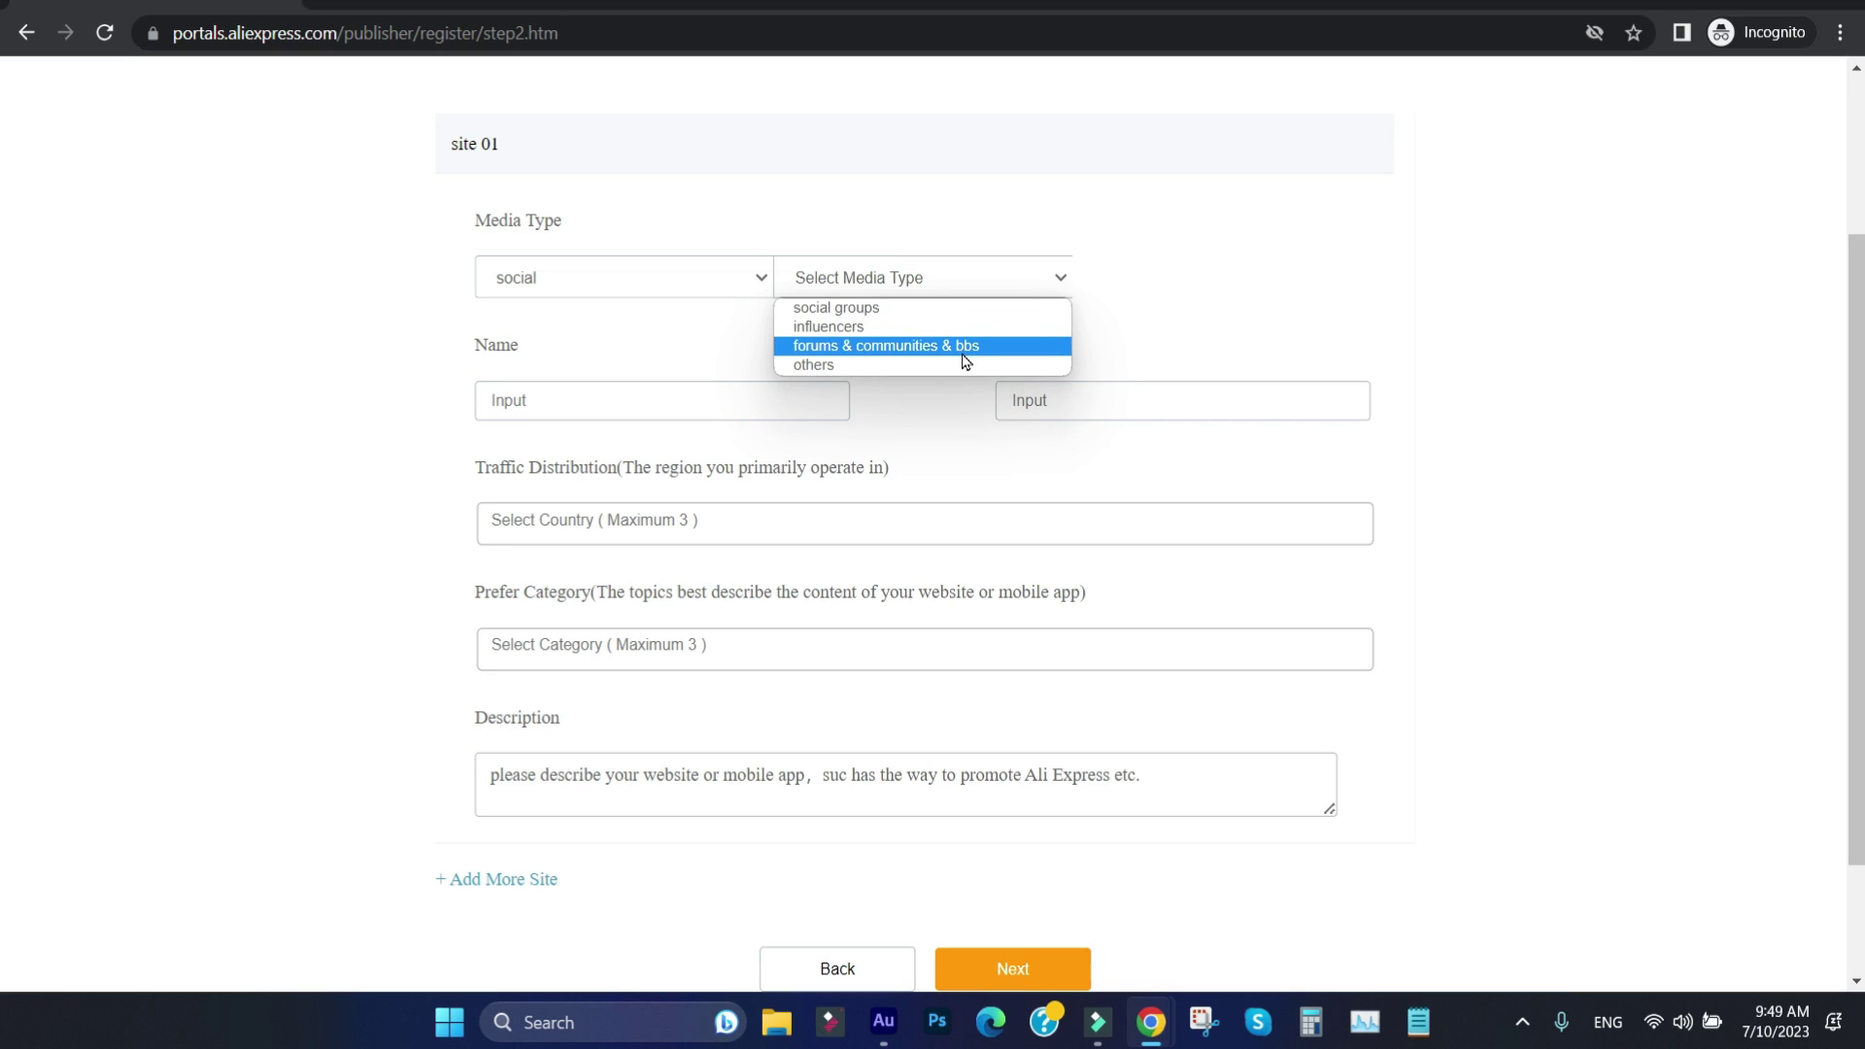
pyautogui.click(948, 309)
pyautogui.click(1217, 282)
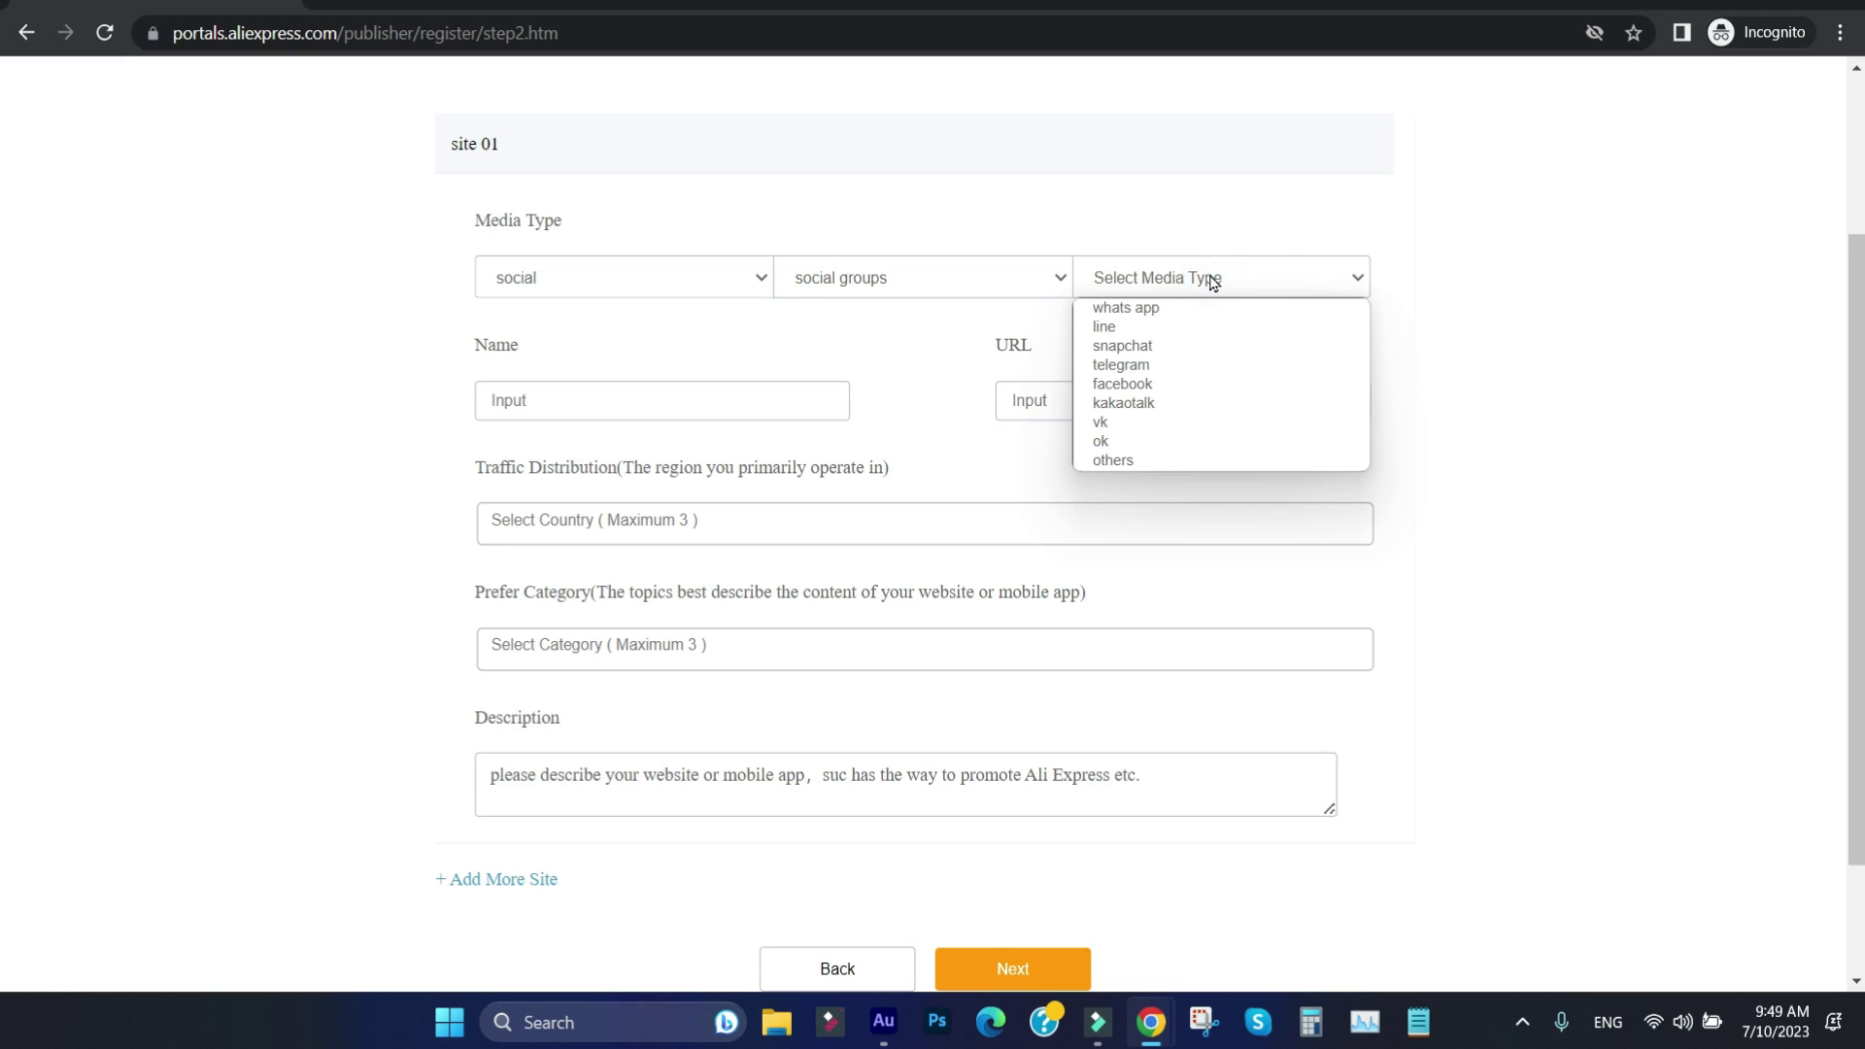
pyautogui.click(1193, 388)
# Step: Paste the copied Facebook page link as the URL of site 01
pyautogui.click(561, 400)
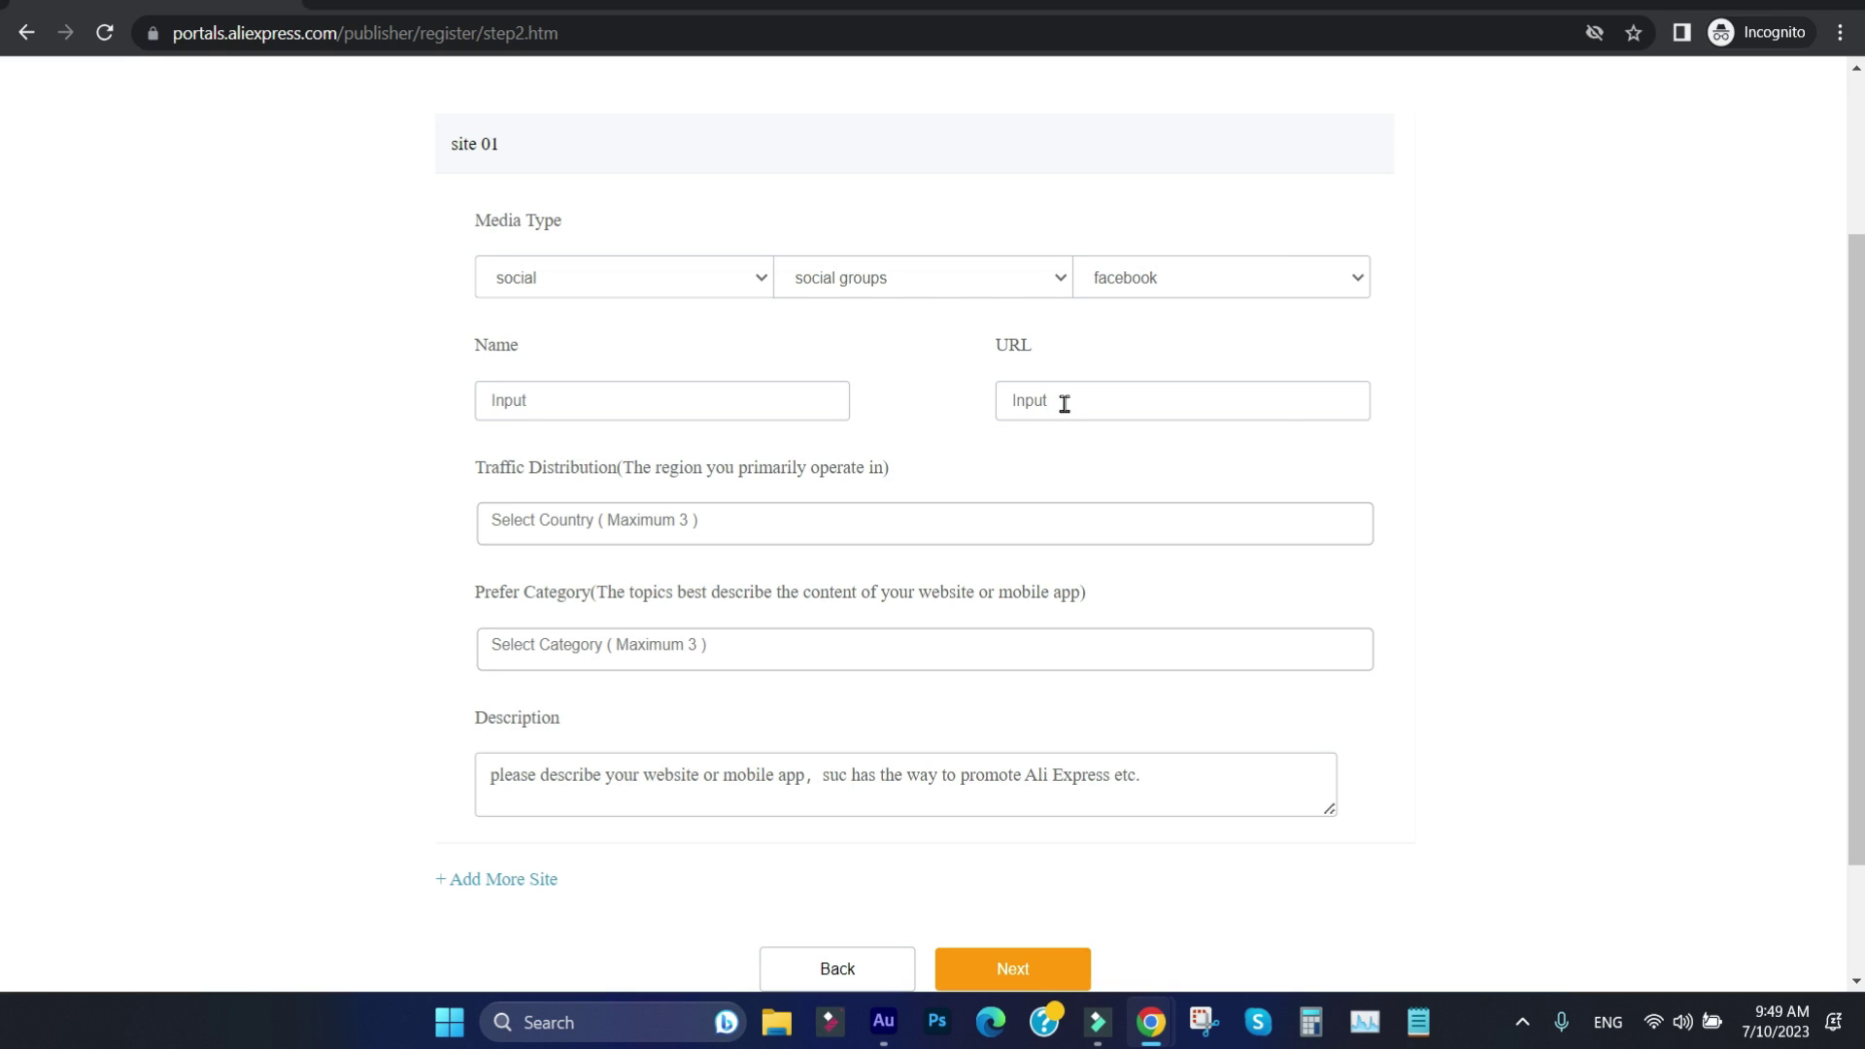
pyautogui.click(967, 410)
pyautogui.click(1047, 400)
pyautogui.rightClick(1119, 405)
pyautogui.click(1204, 600)
pyautogui.click(1426, 479)
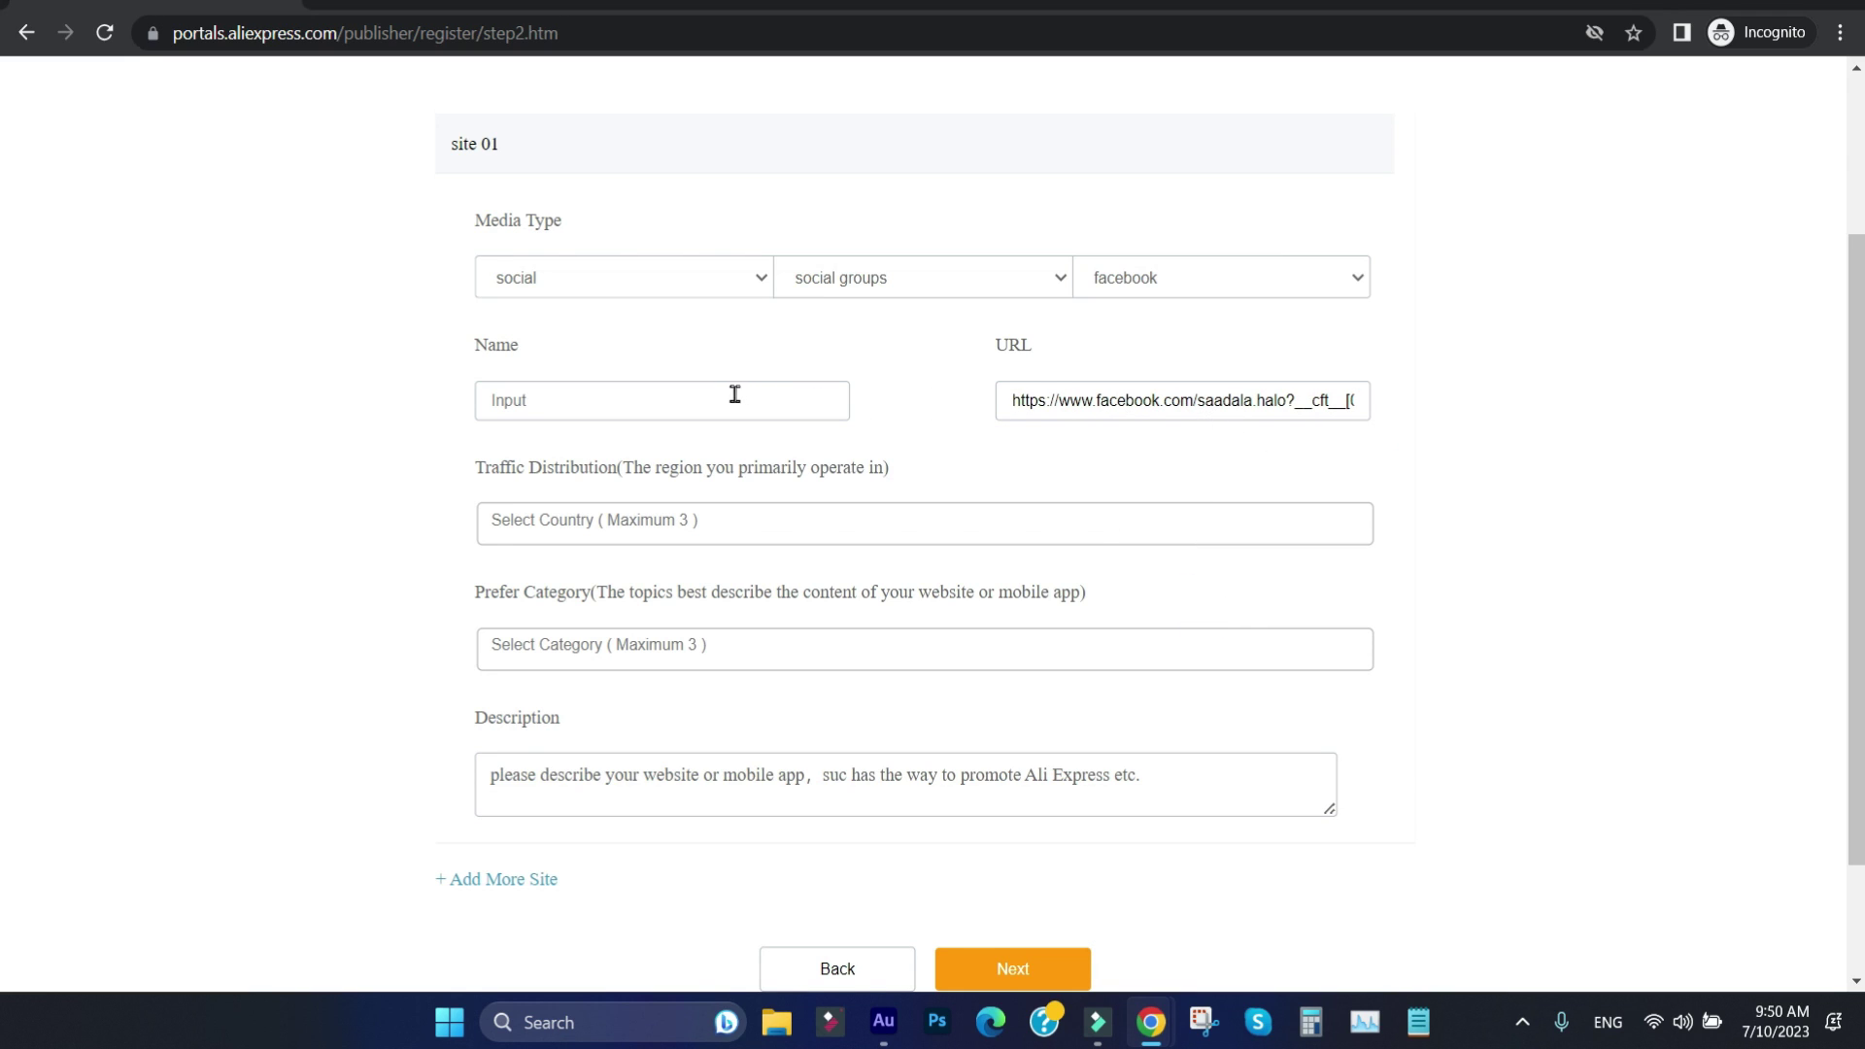
# Step: Add Pakistan to the Traffic Distribution countries of site 01
pyautogui.scroll(1, 735, 393)
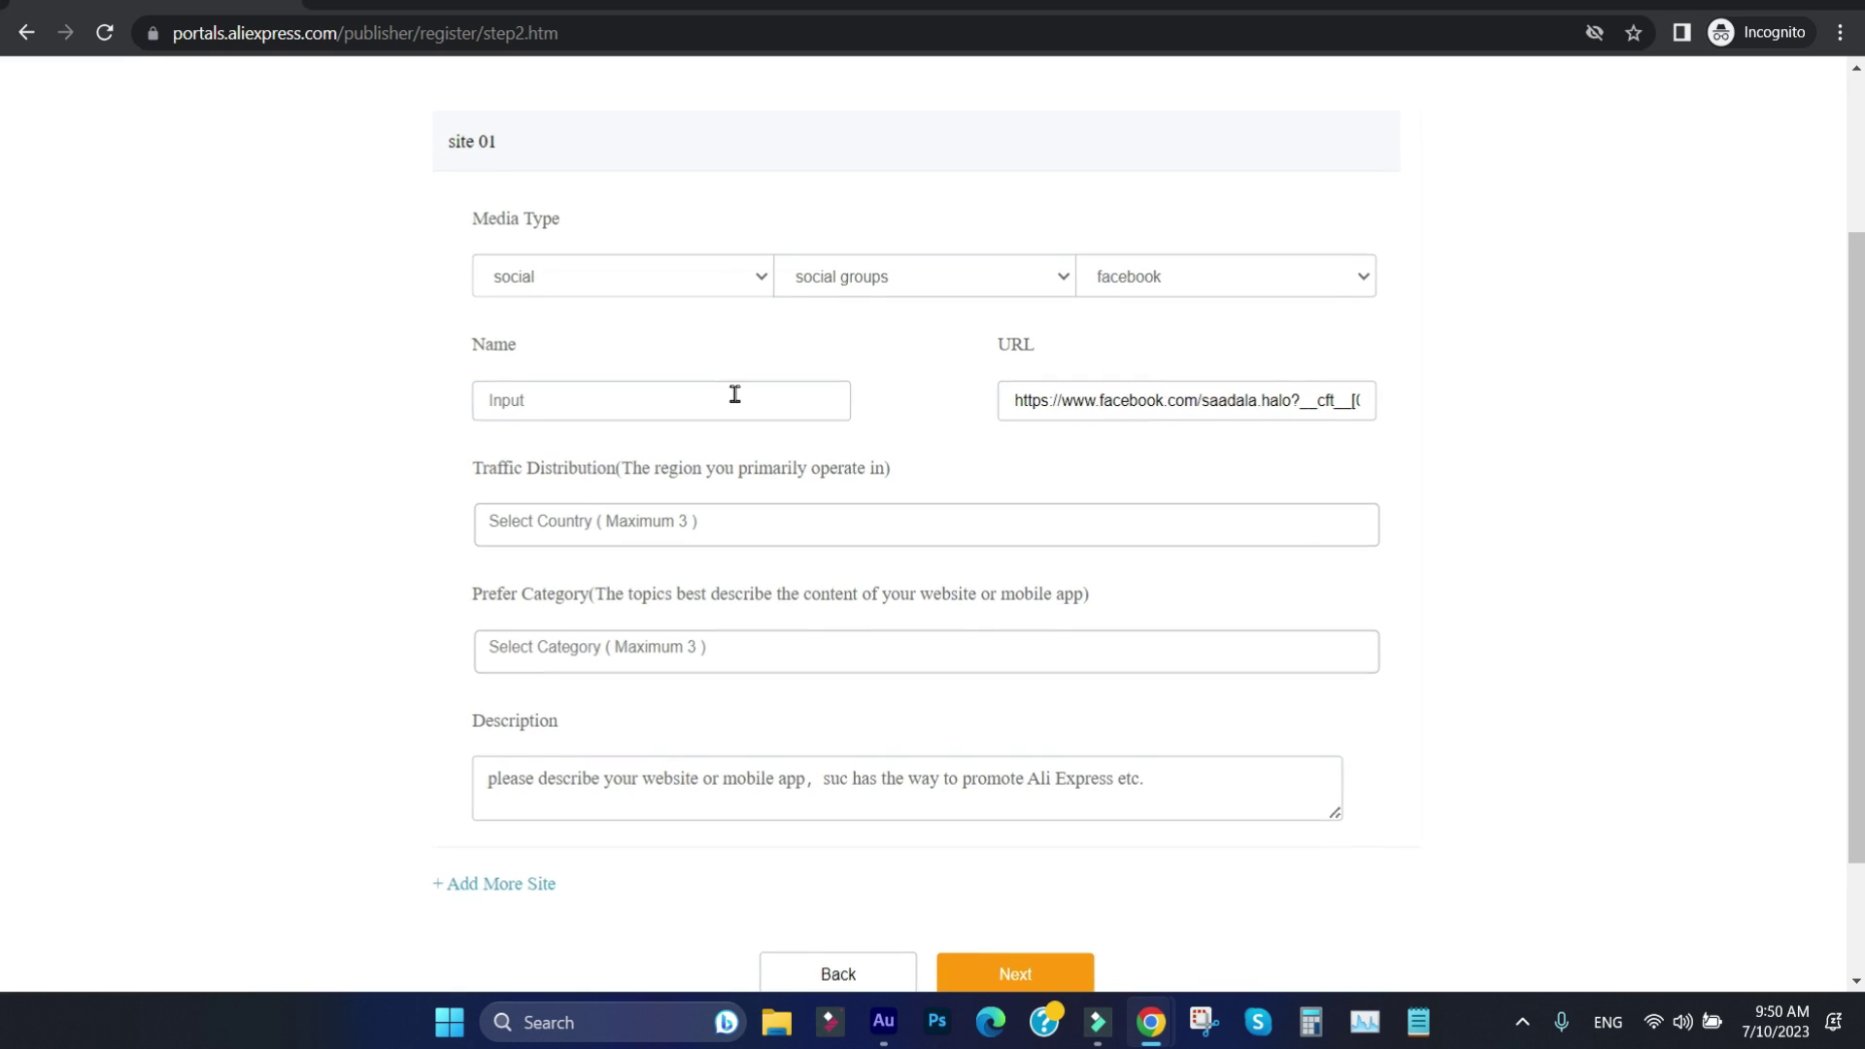
pyautogui.click(674, 405)
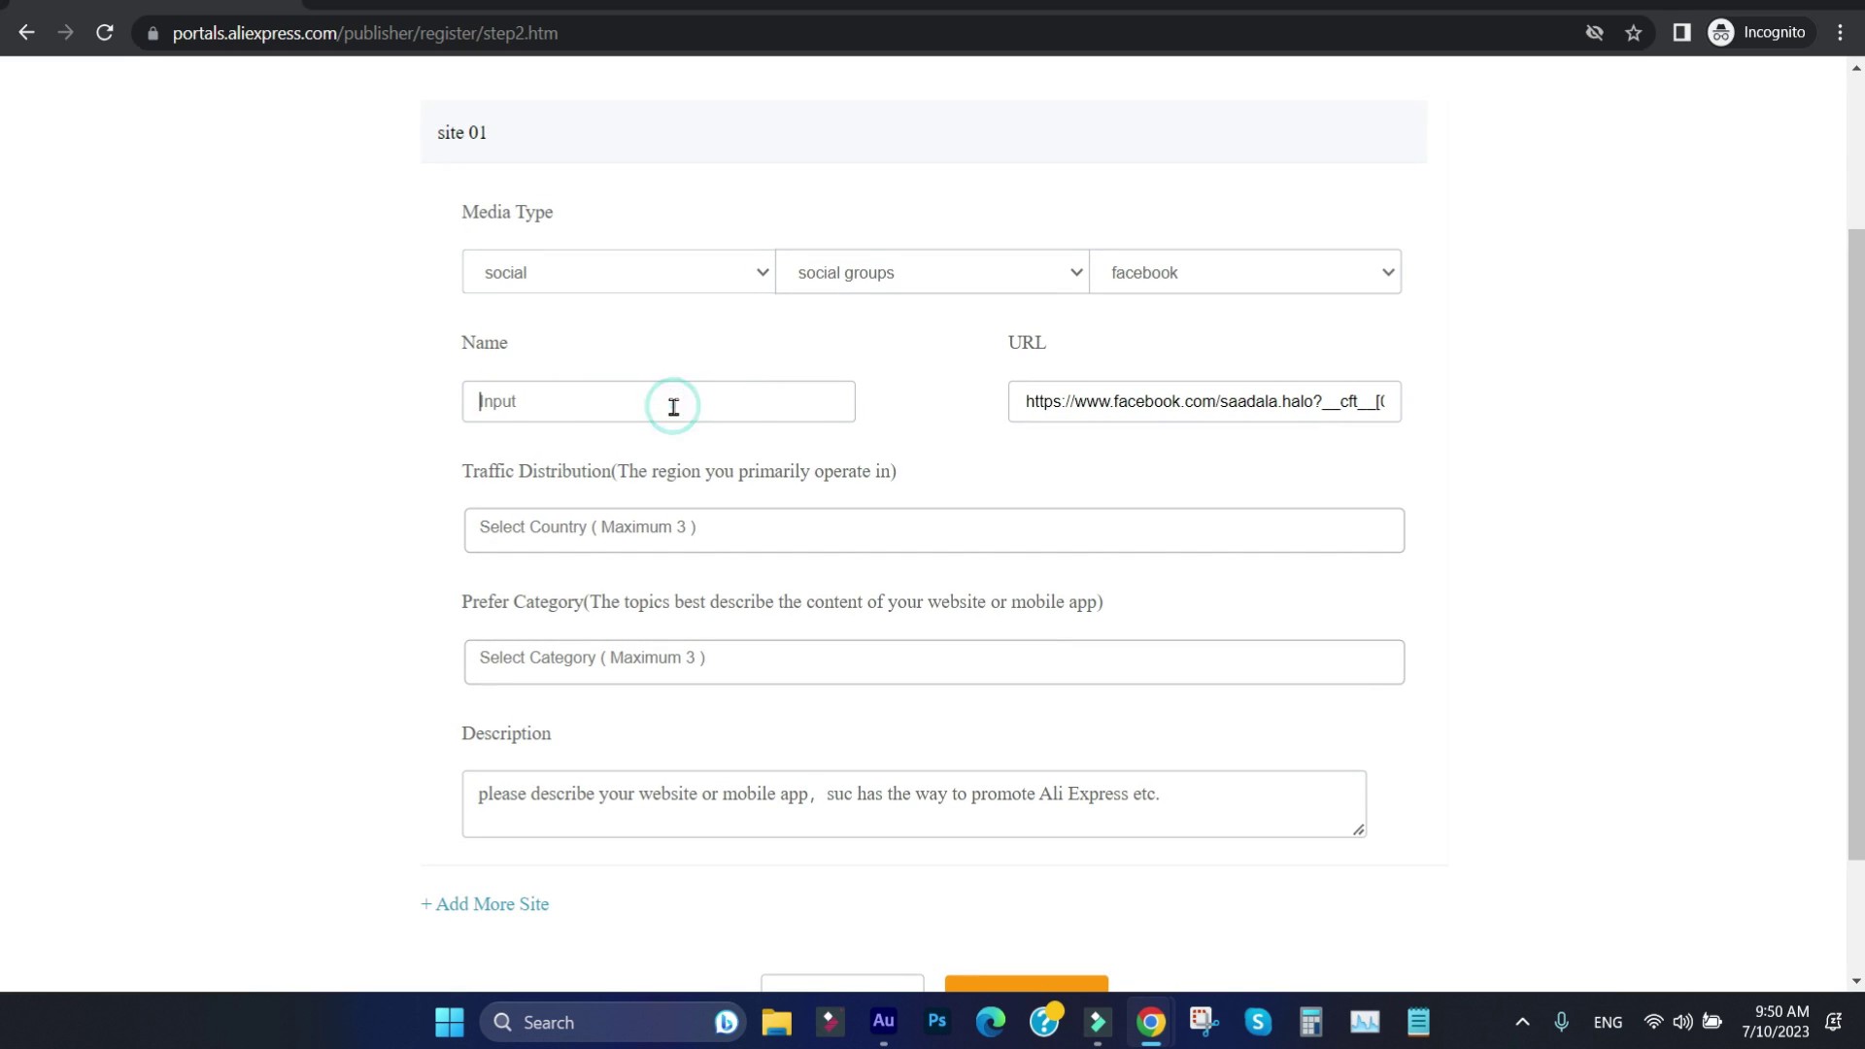
pyautogui.click(711, 532)
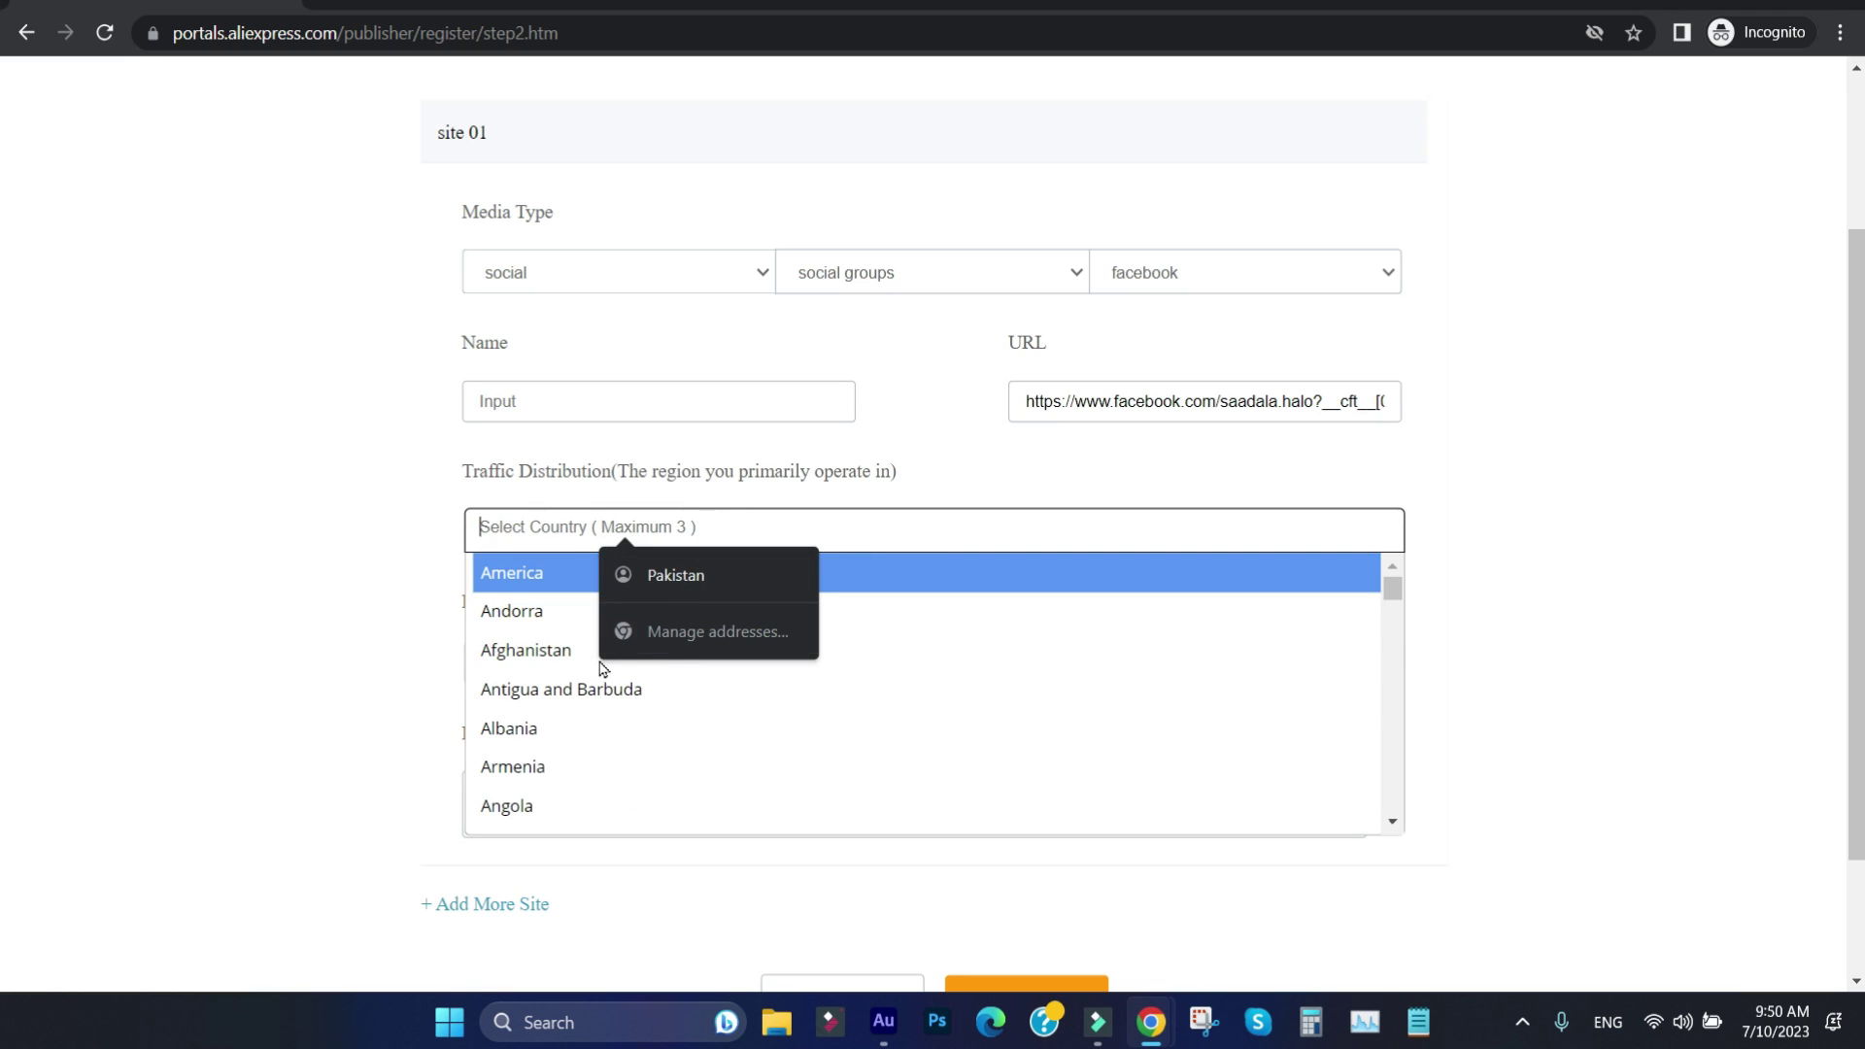
pyautogui.click(670, 579)
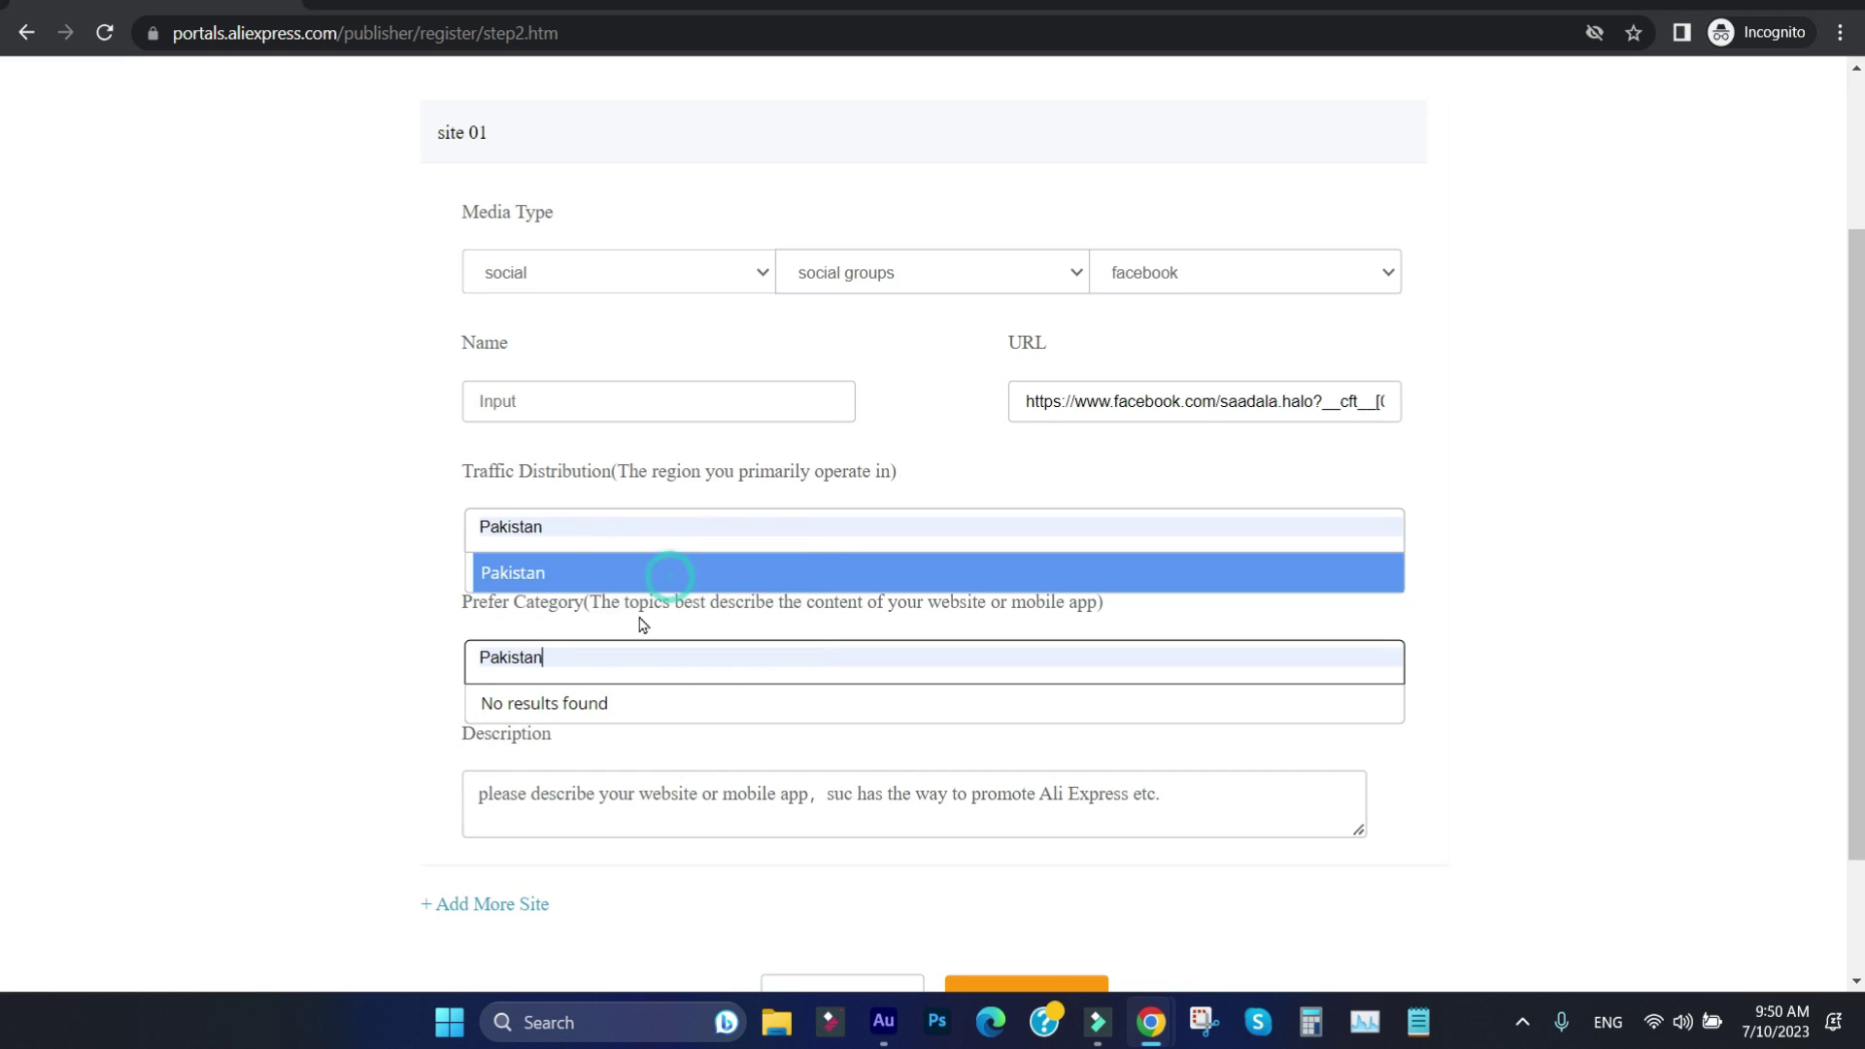
pyautogui.click(591, 574)
pyautogui.click(604, 546)
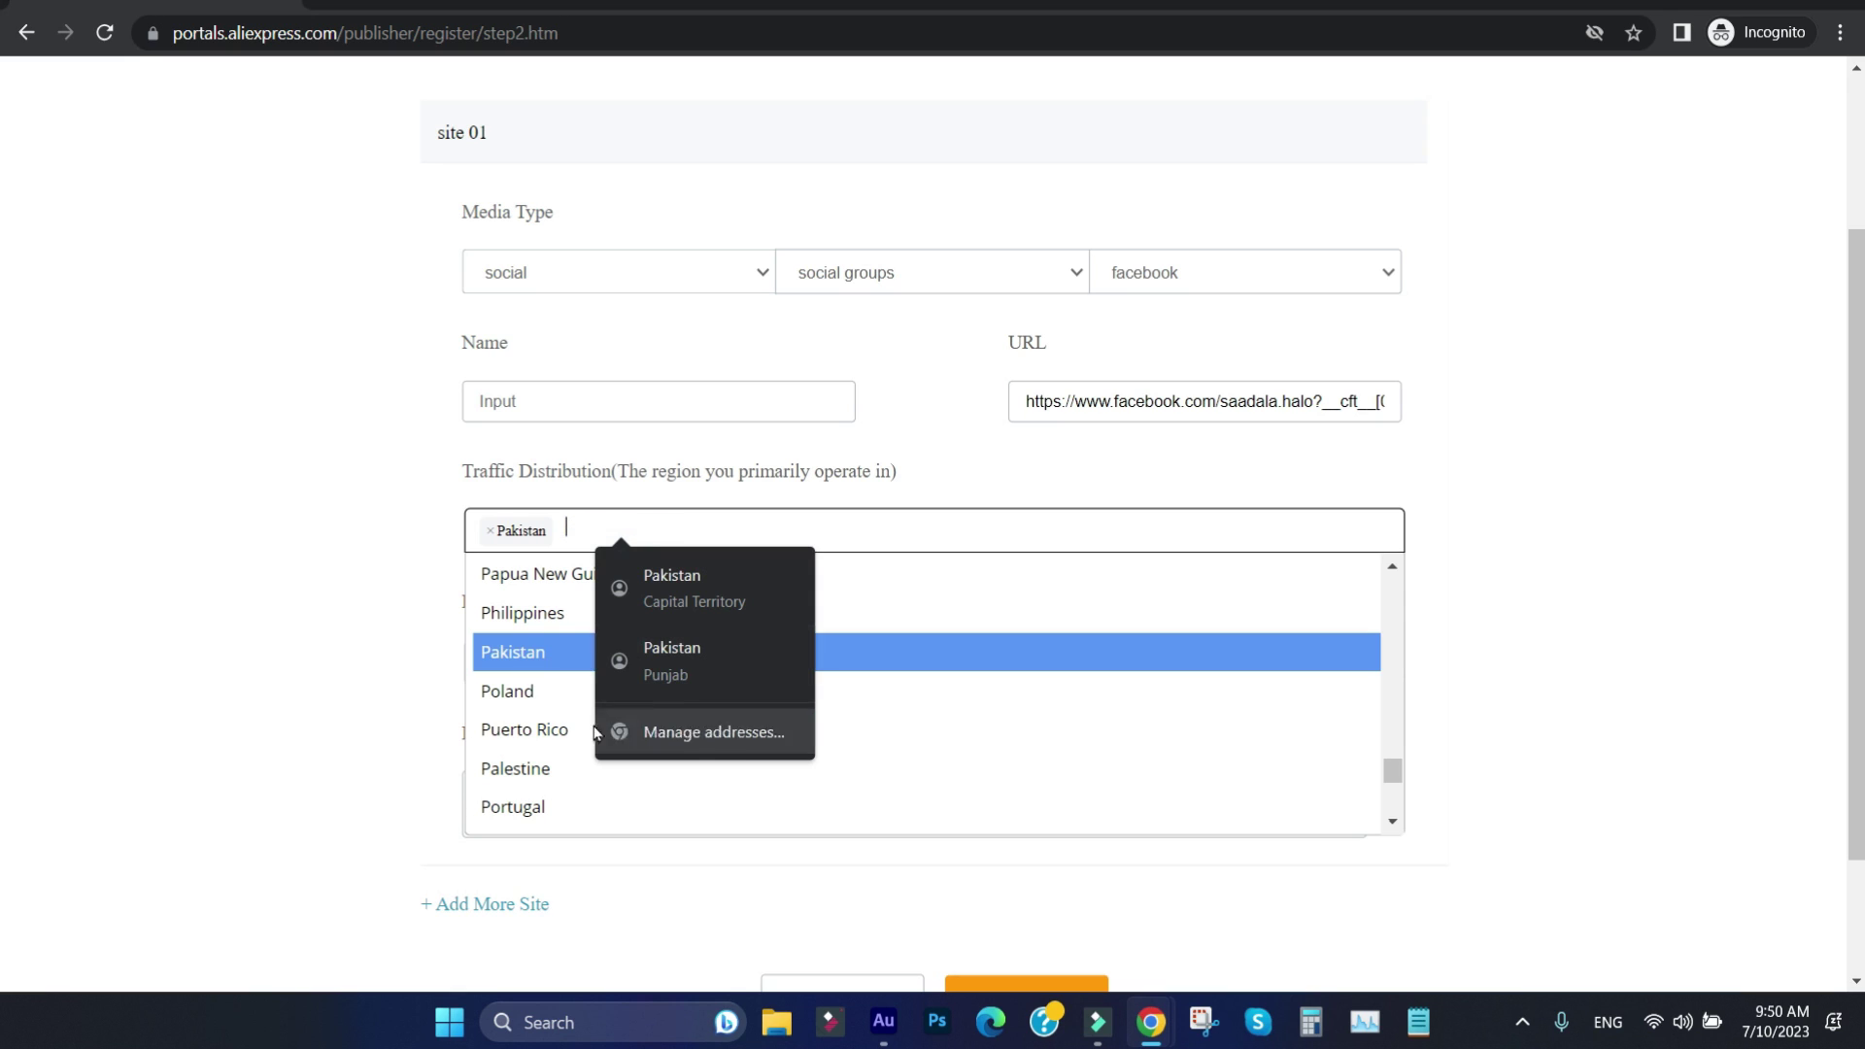
# Step: Add United Kingdom and India to the Traffic Distribution countries of site 01
pyautogui.write('us')
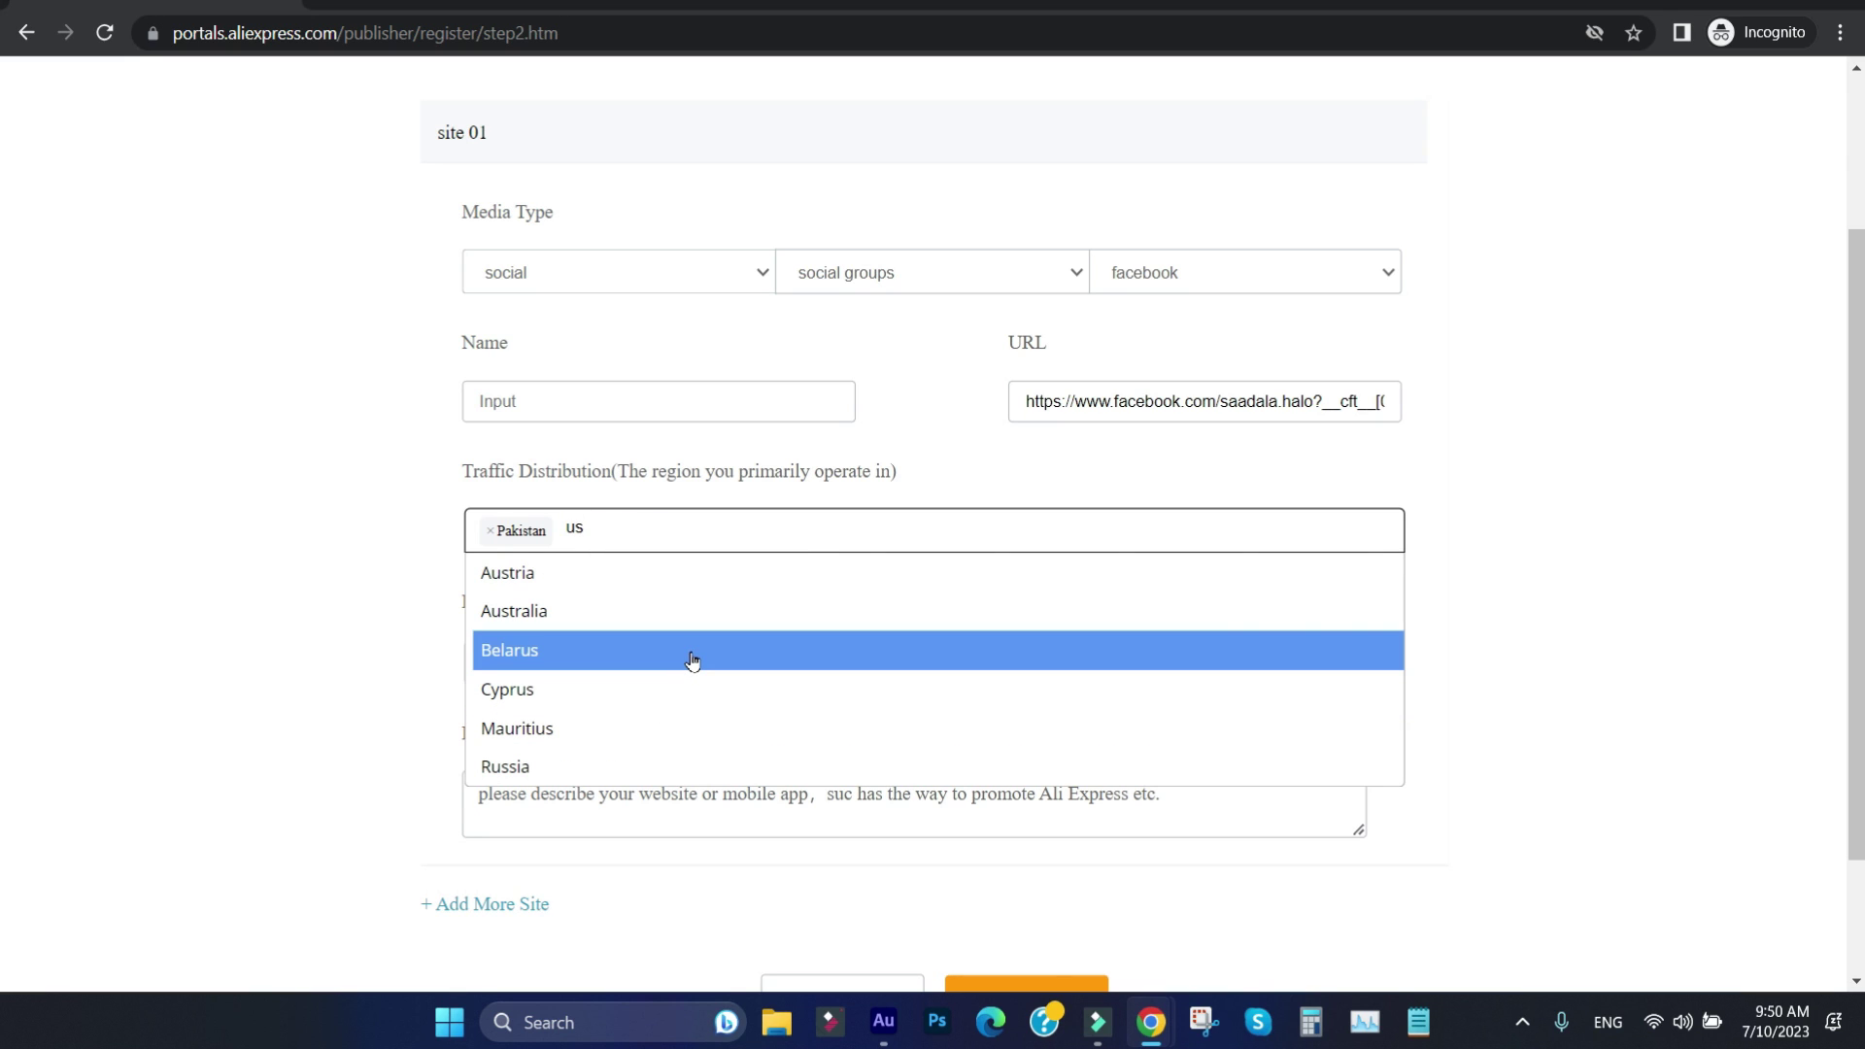
pyautogui.scroll(-1, 692, 660)
pyautogui.scroll(1, 680, 573)
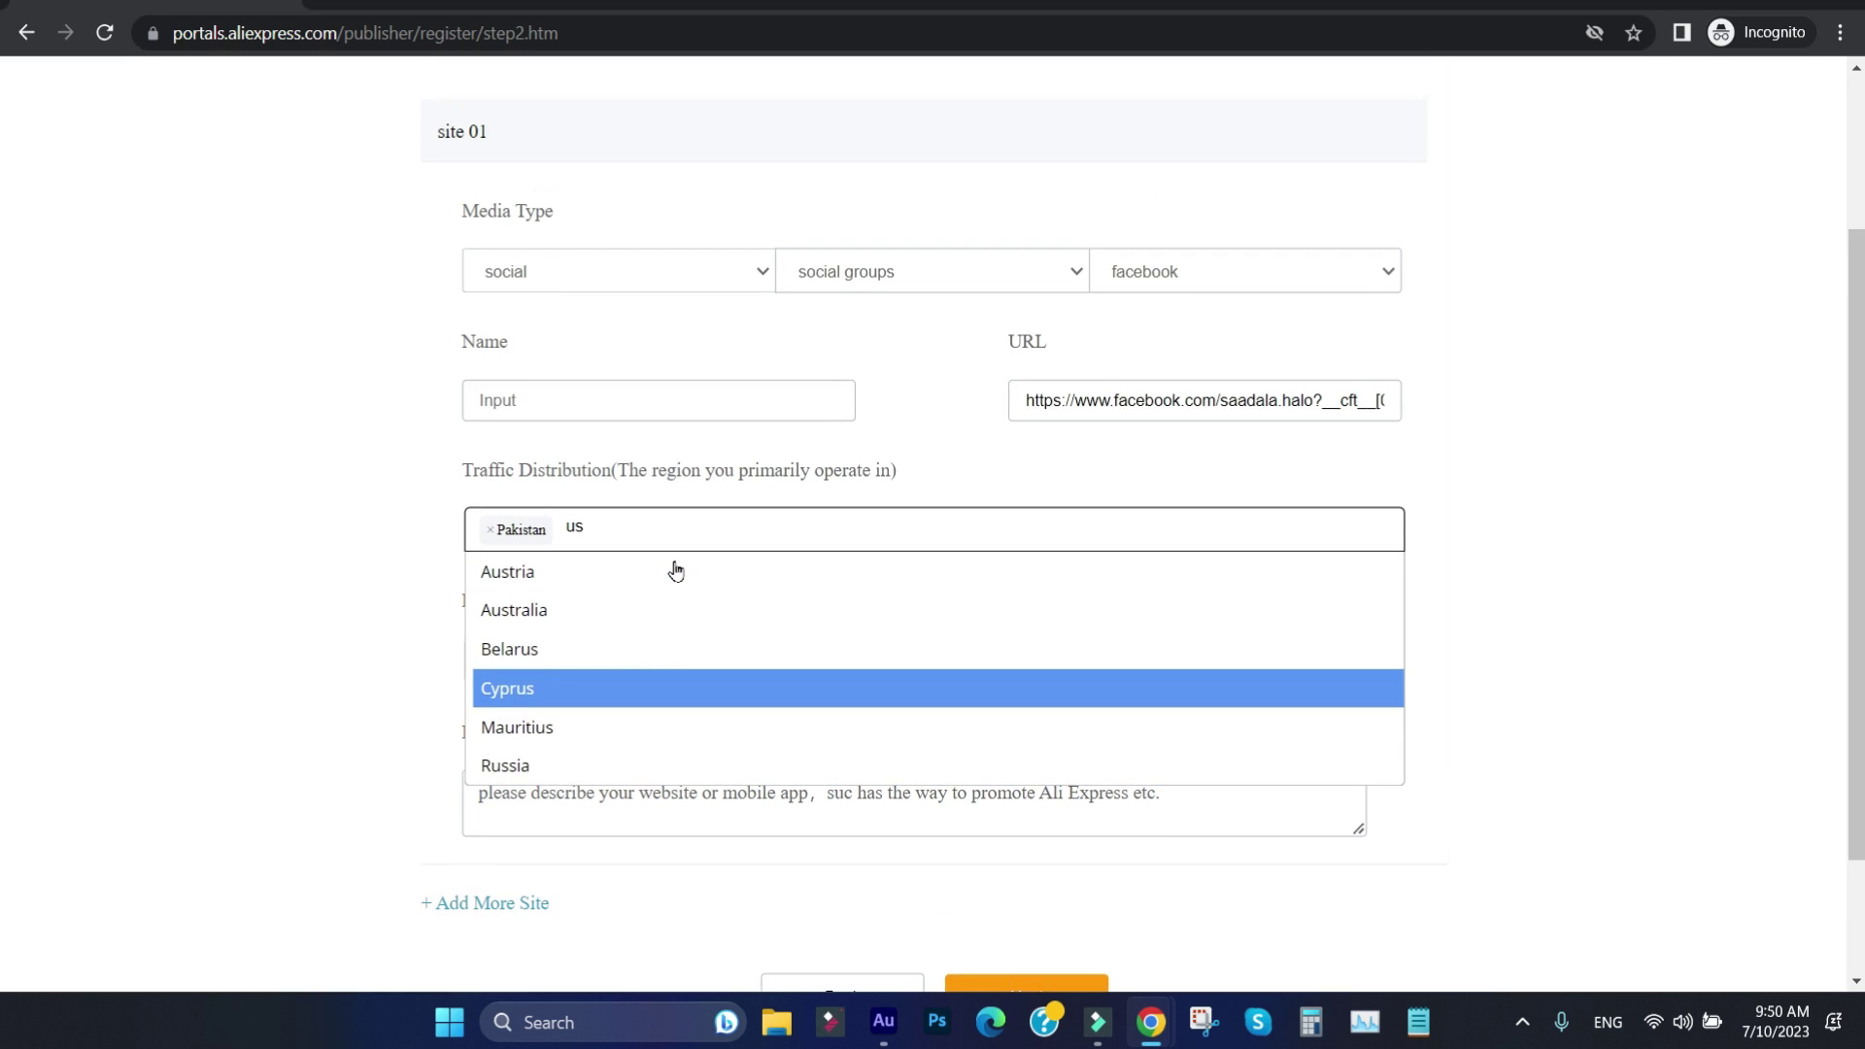
pyautogui.press('BackSpace')
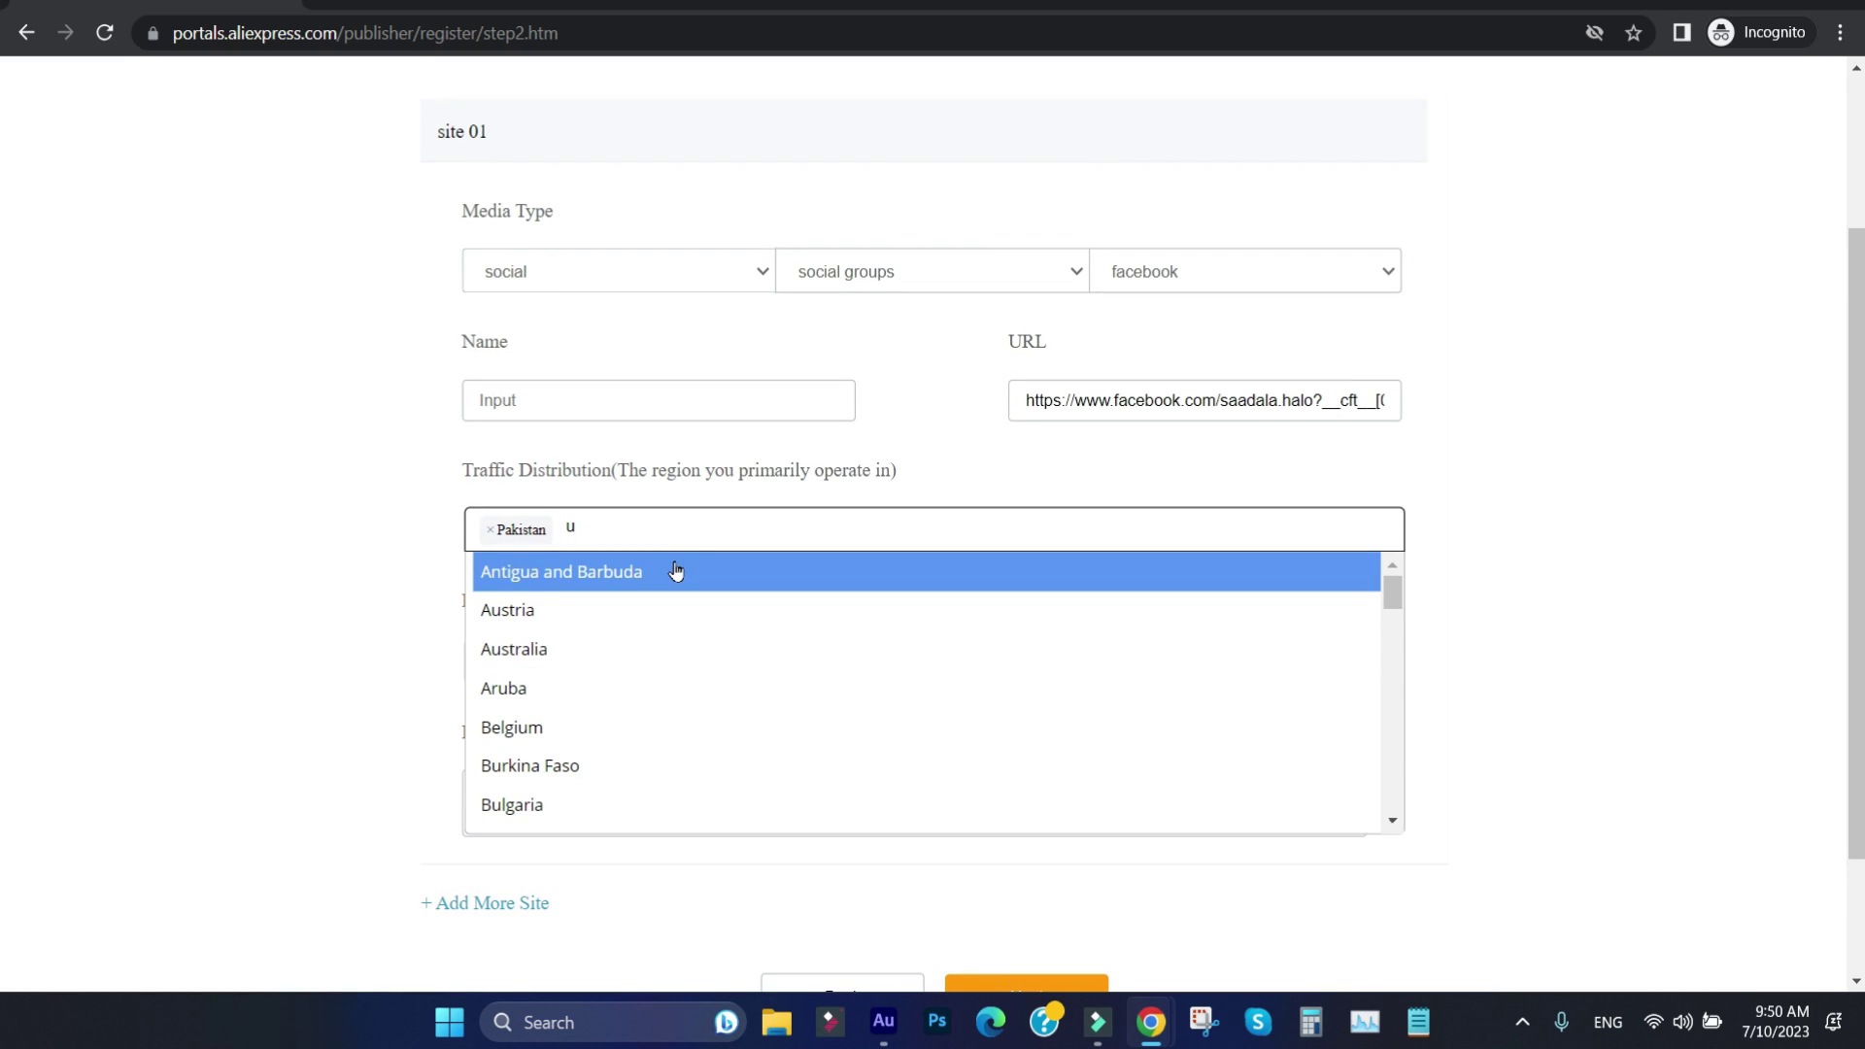
pyautogui.write('n')
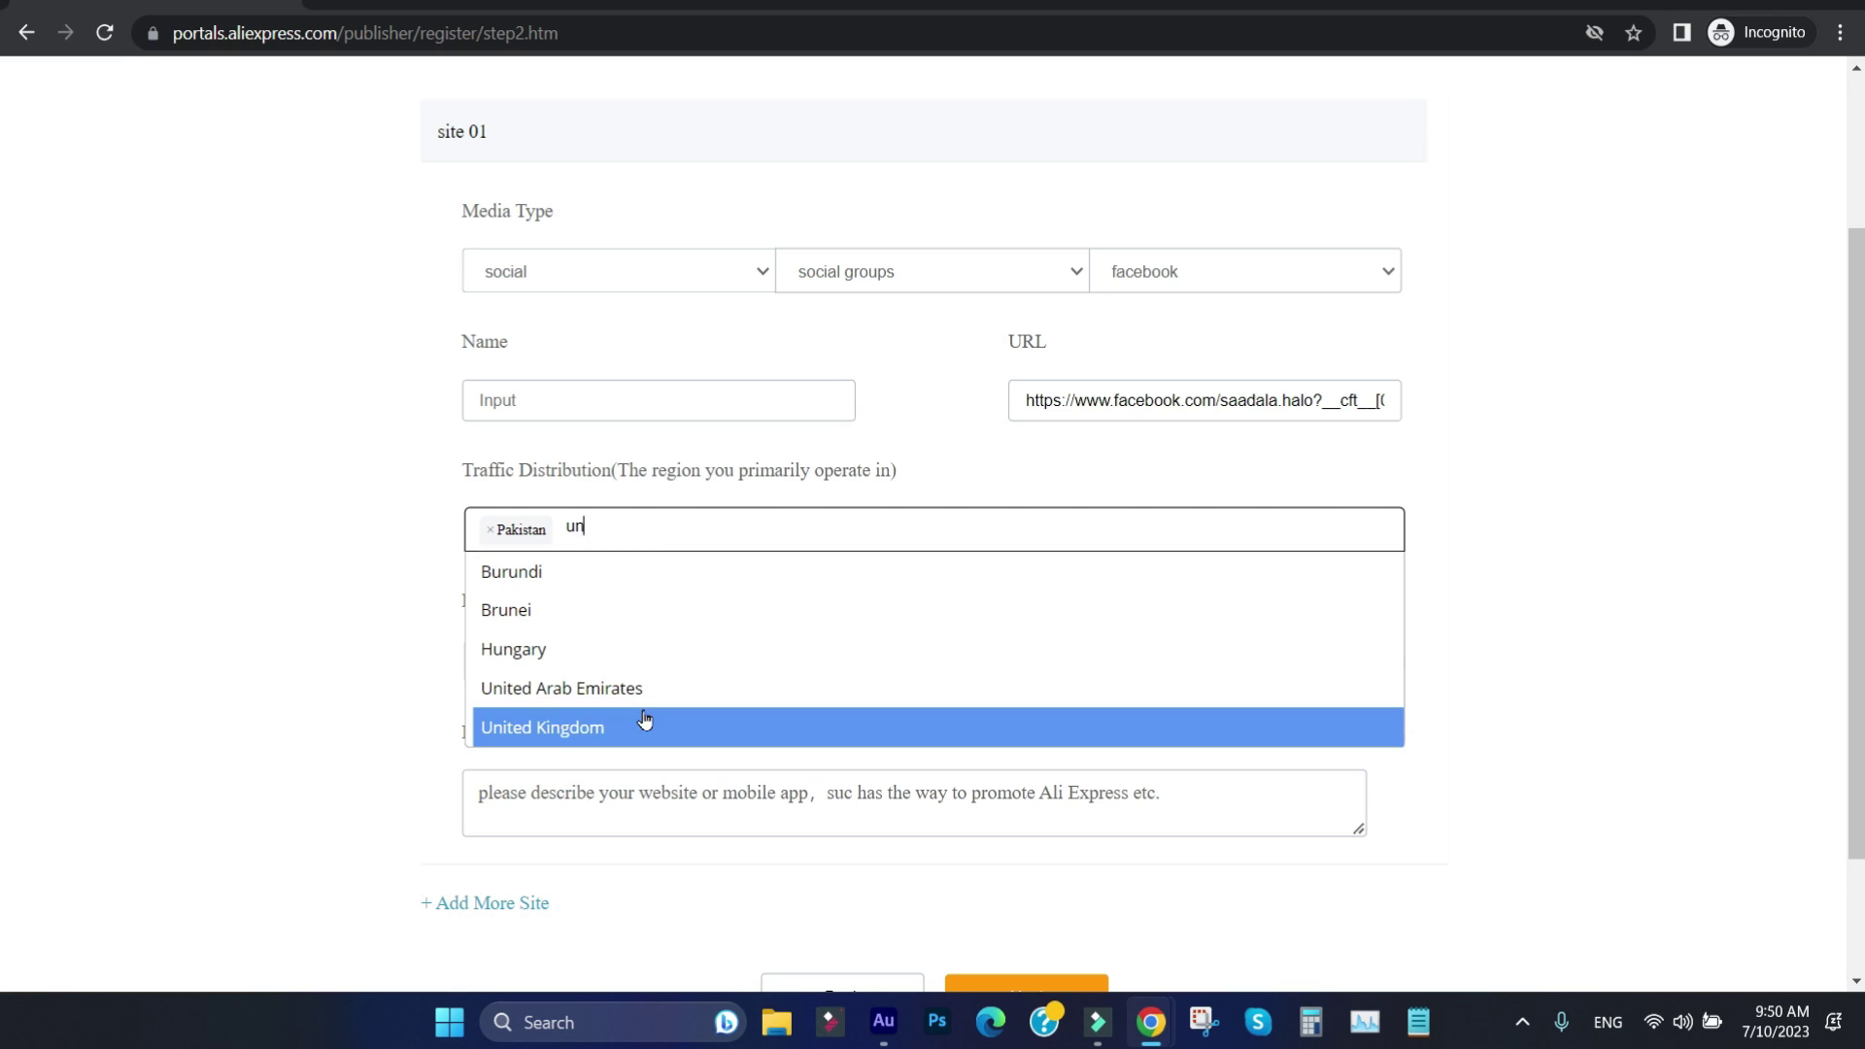
pyautogui.click(614, 726)
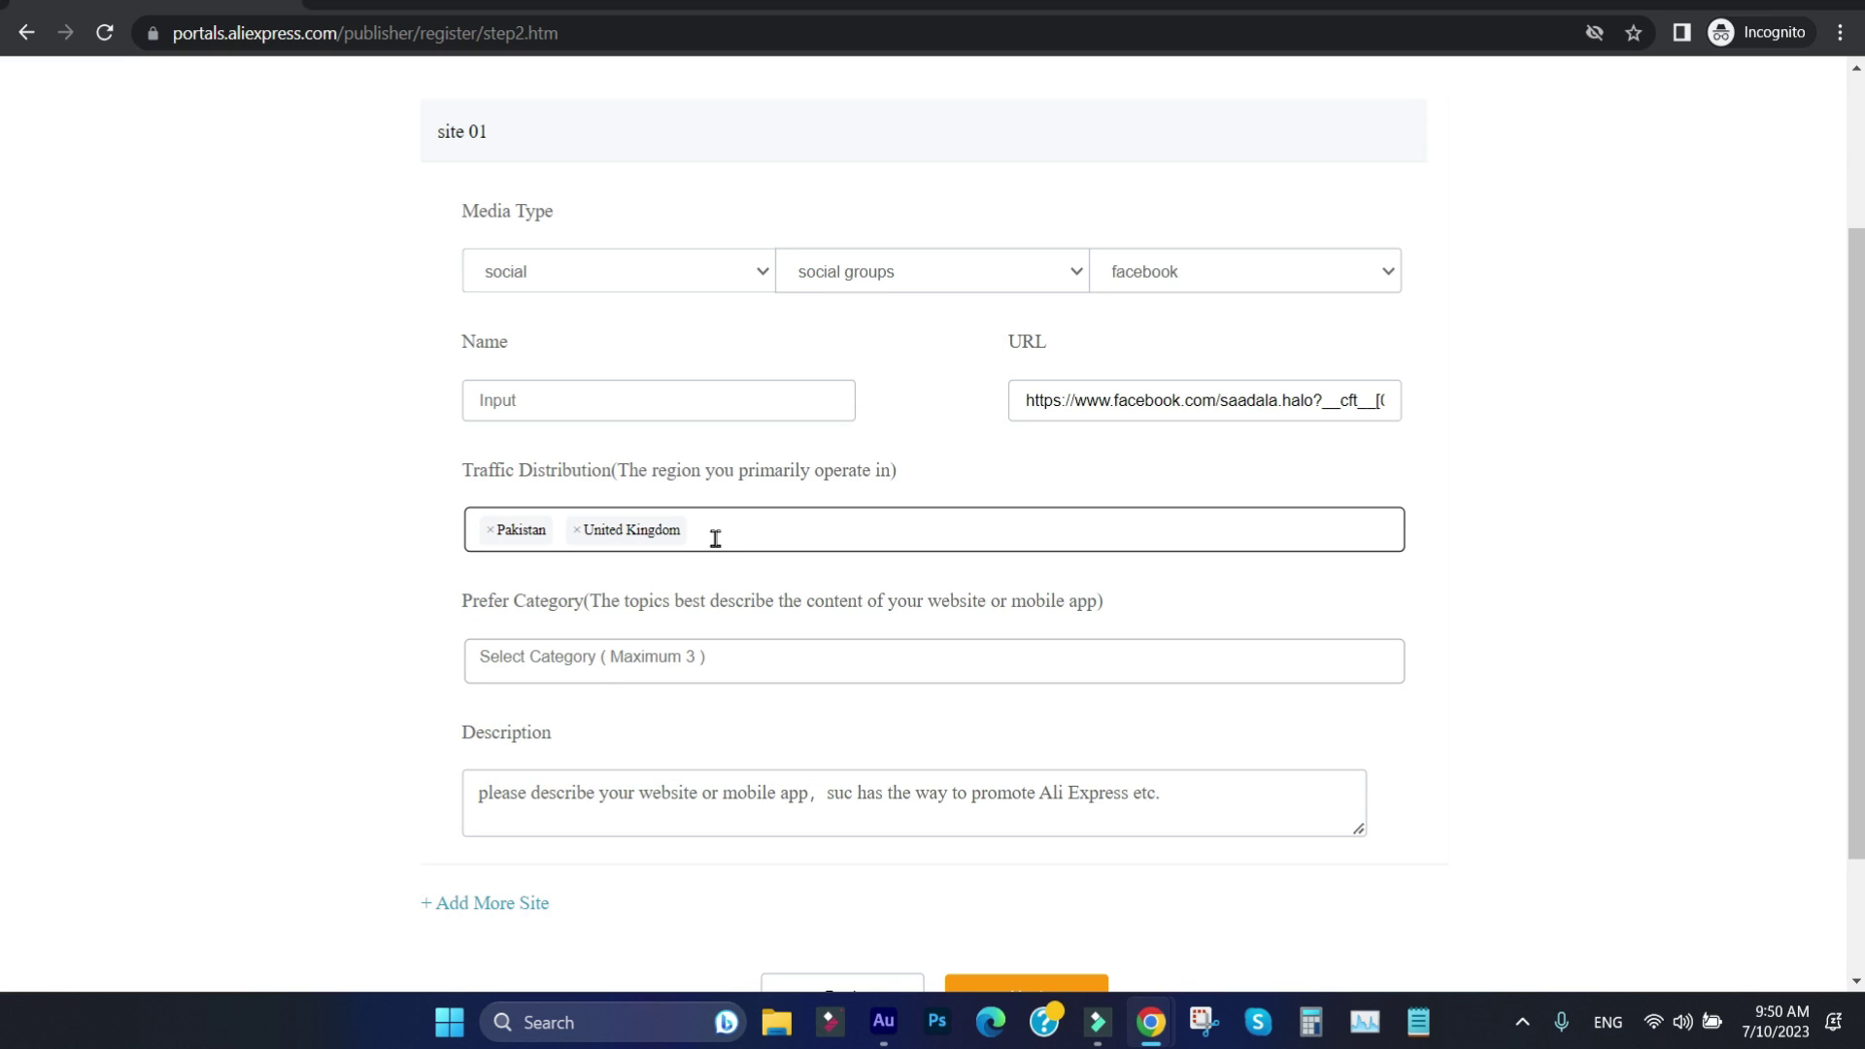
pyautogui.write('in')
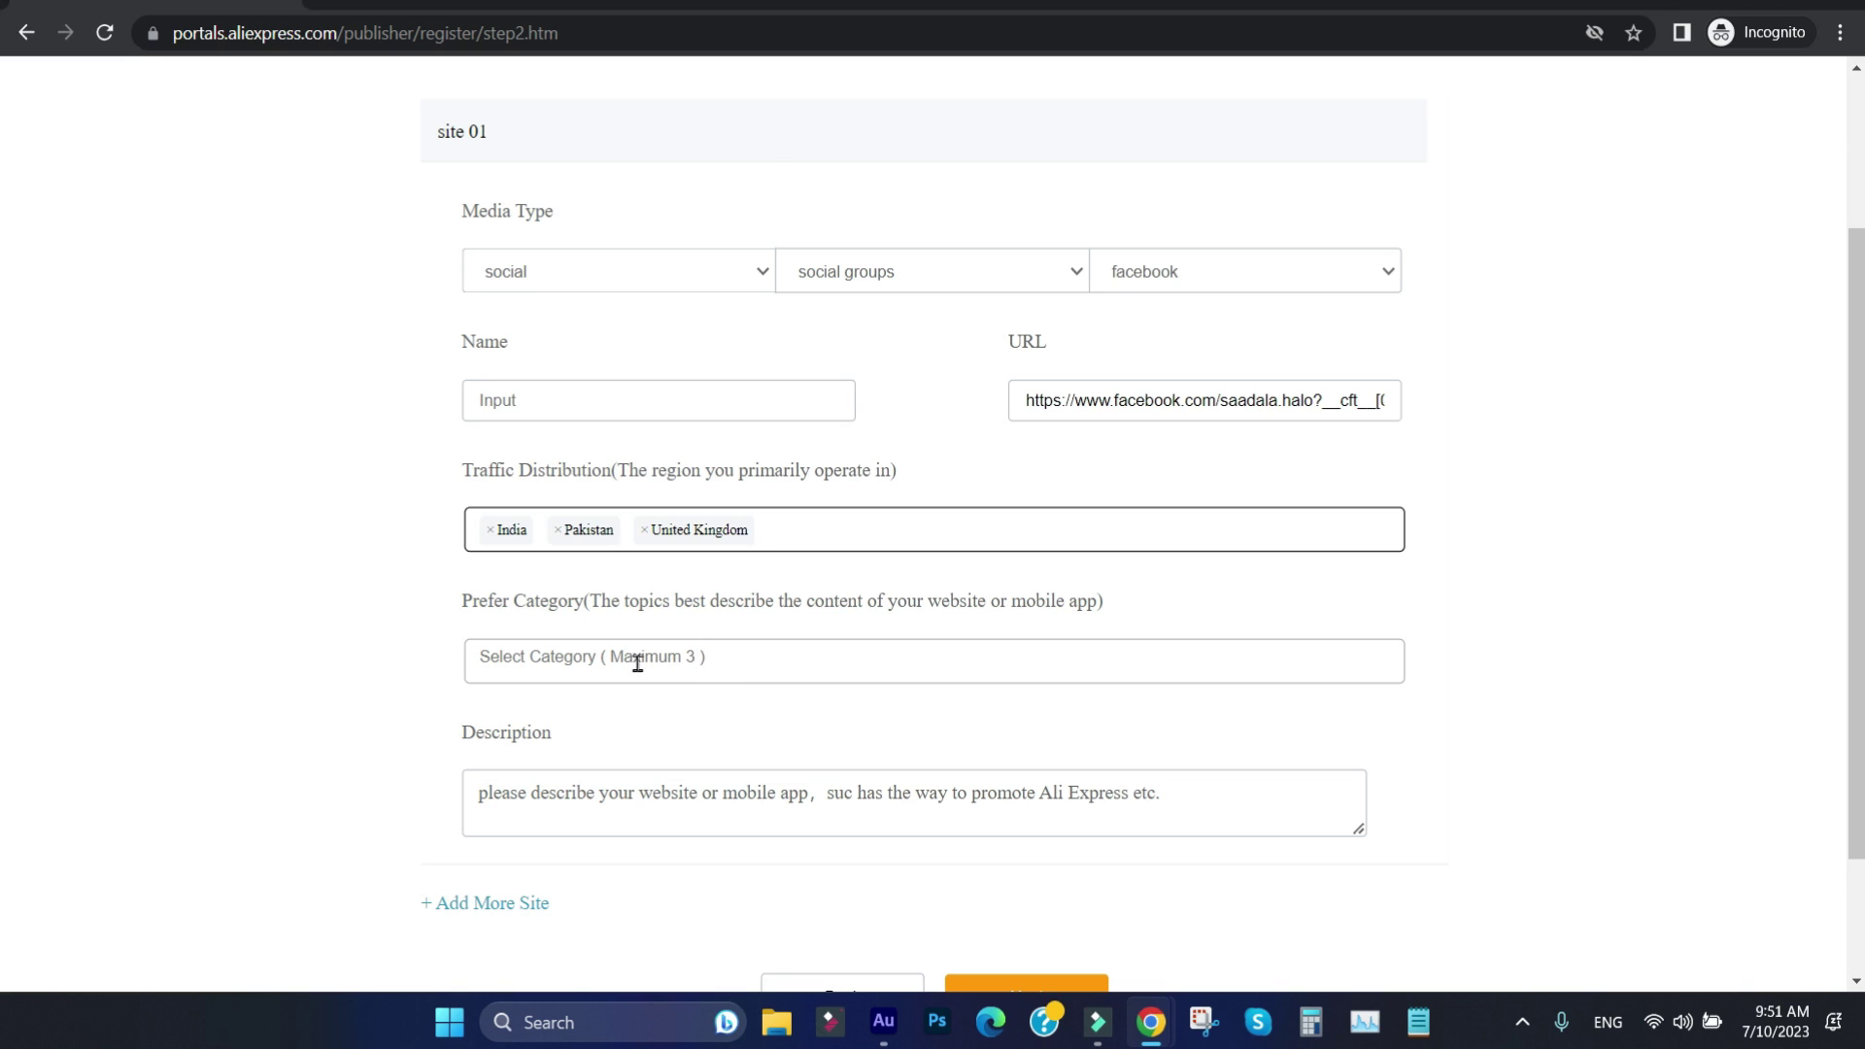
# Step: Set the Prefer Category of site 01 to Home Appliances, Home & Garden and Sports & Entertainment
pyautogui.click(645, 661)
pyautogui.scroll(-1, 862, 533)
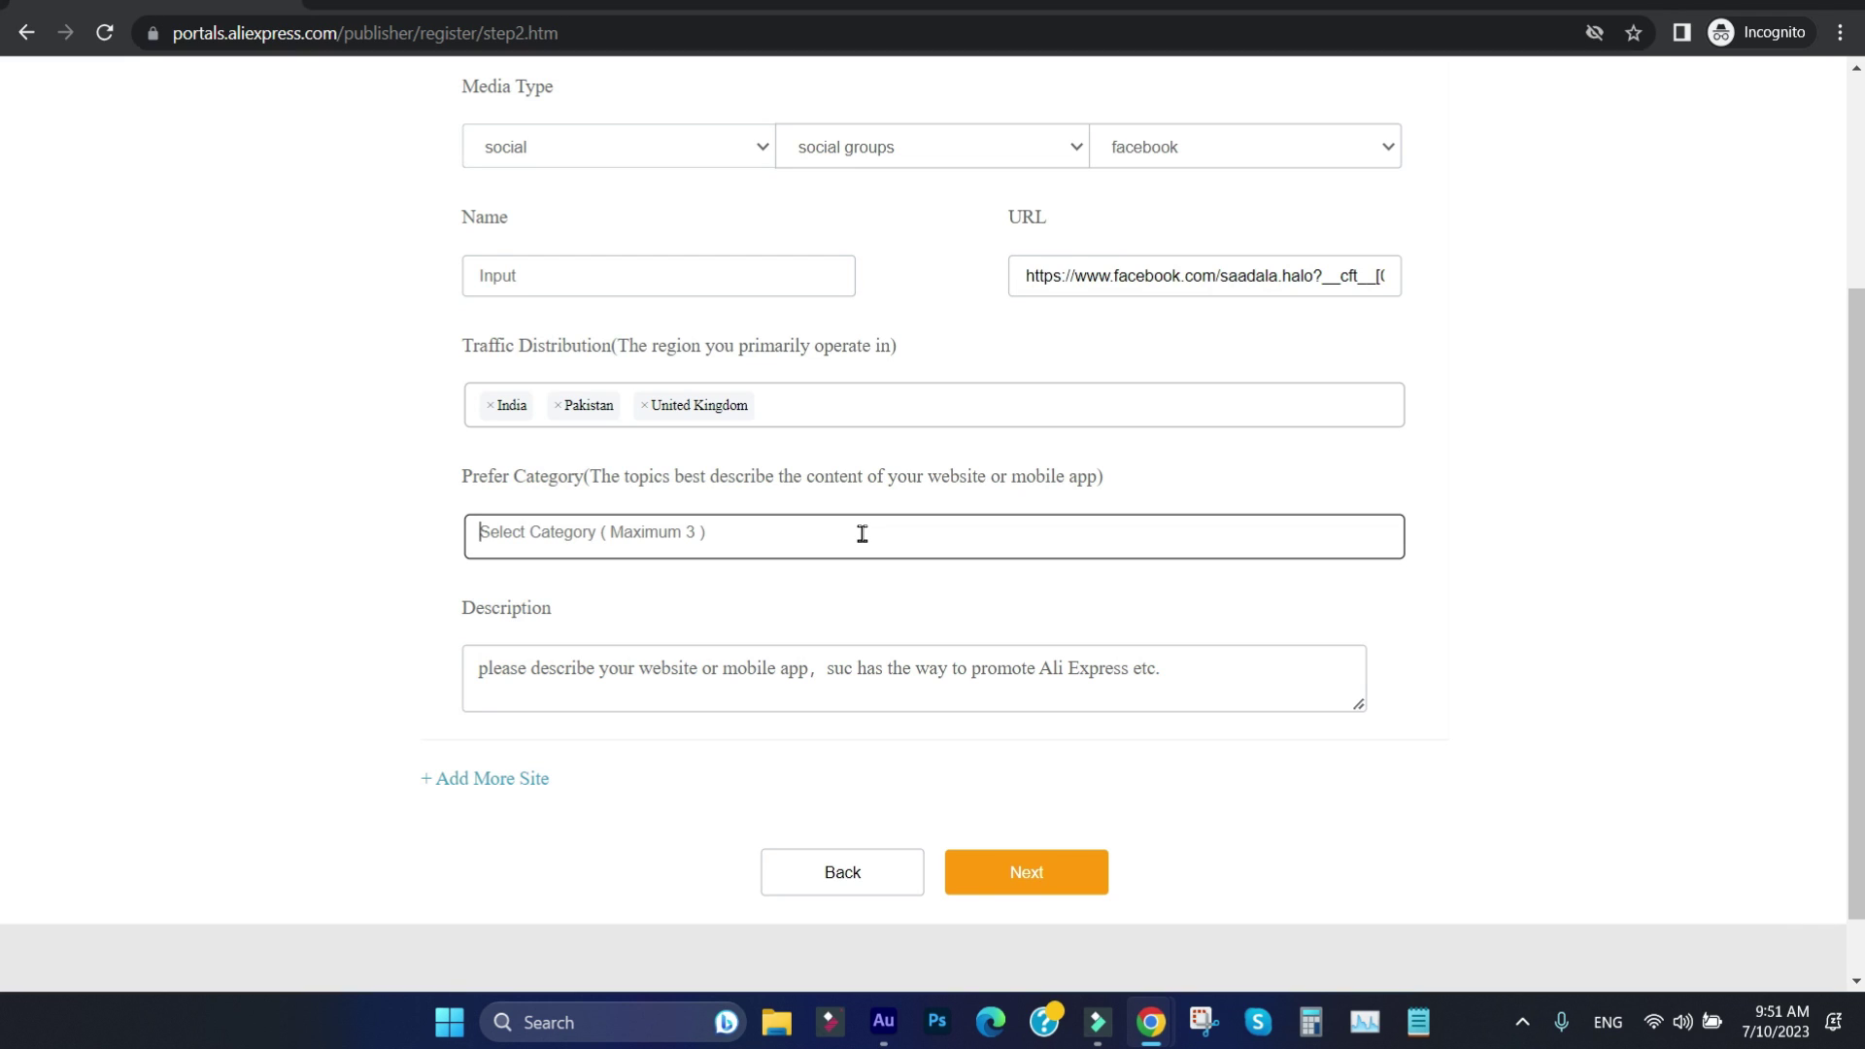
pyautogui.click(862, 534)
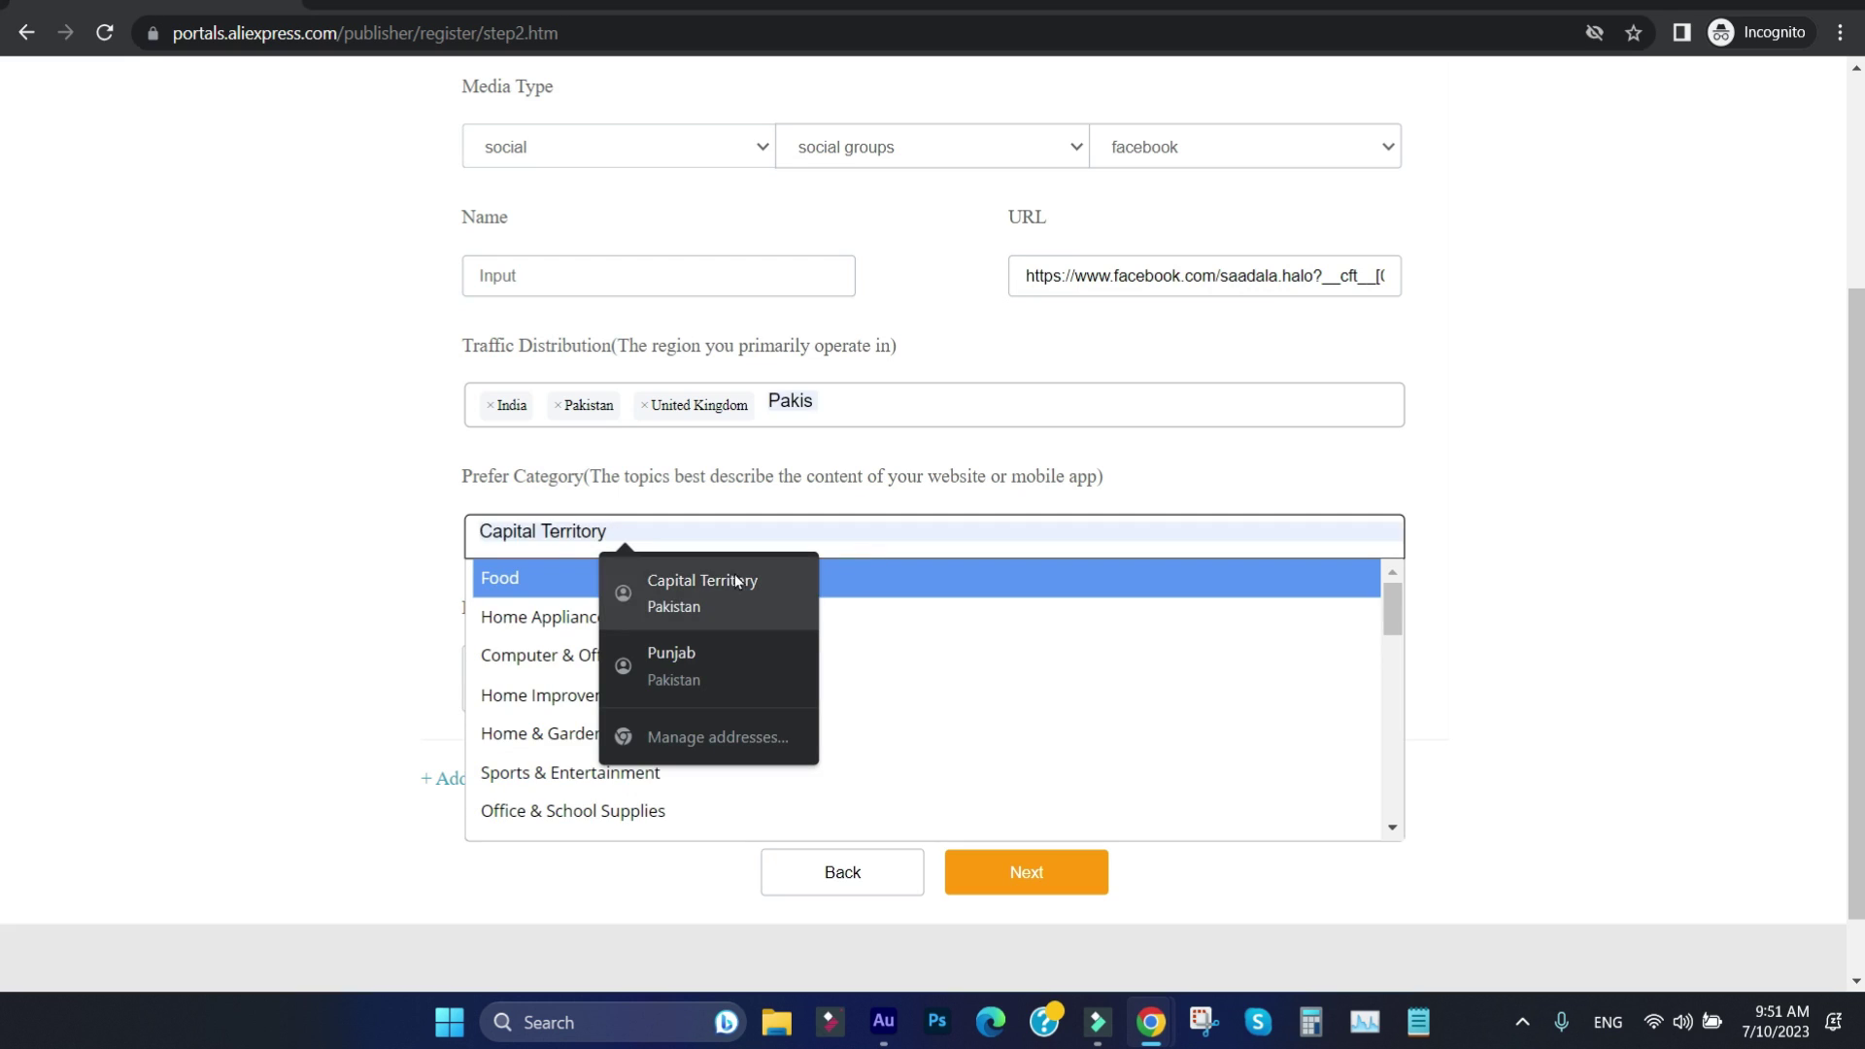
pyautogui.click(529, 609)
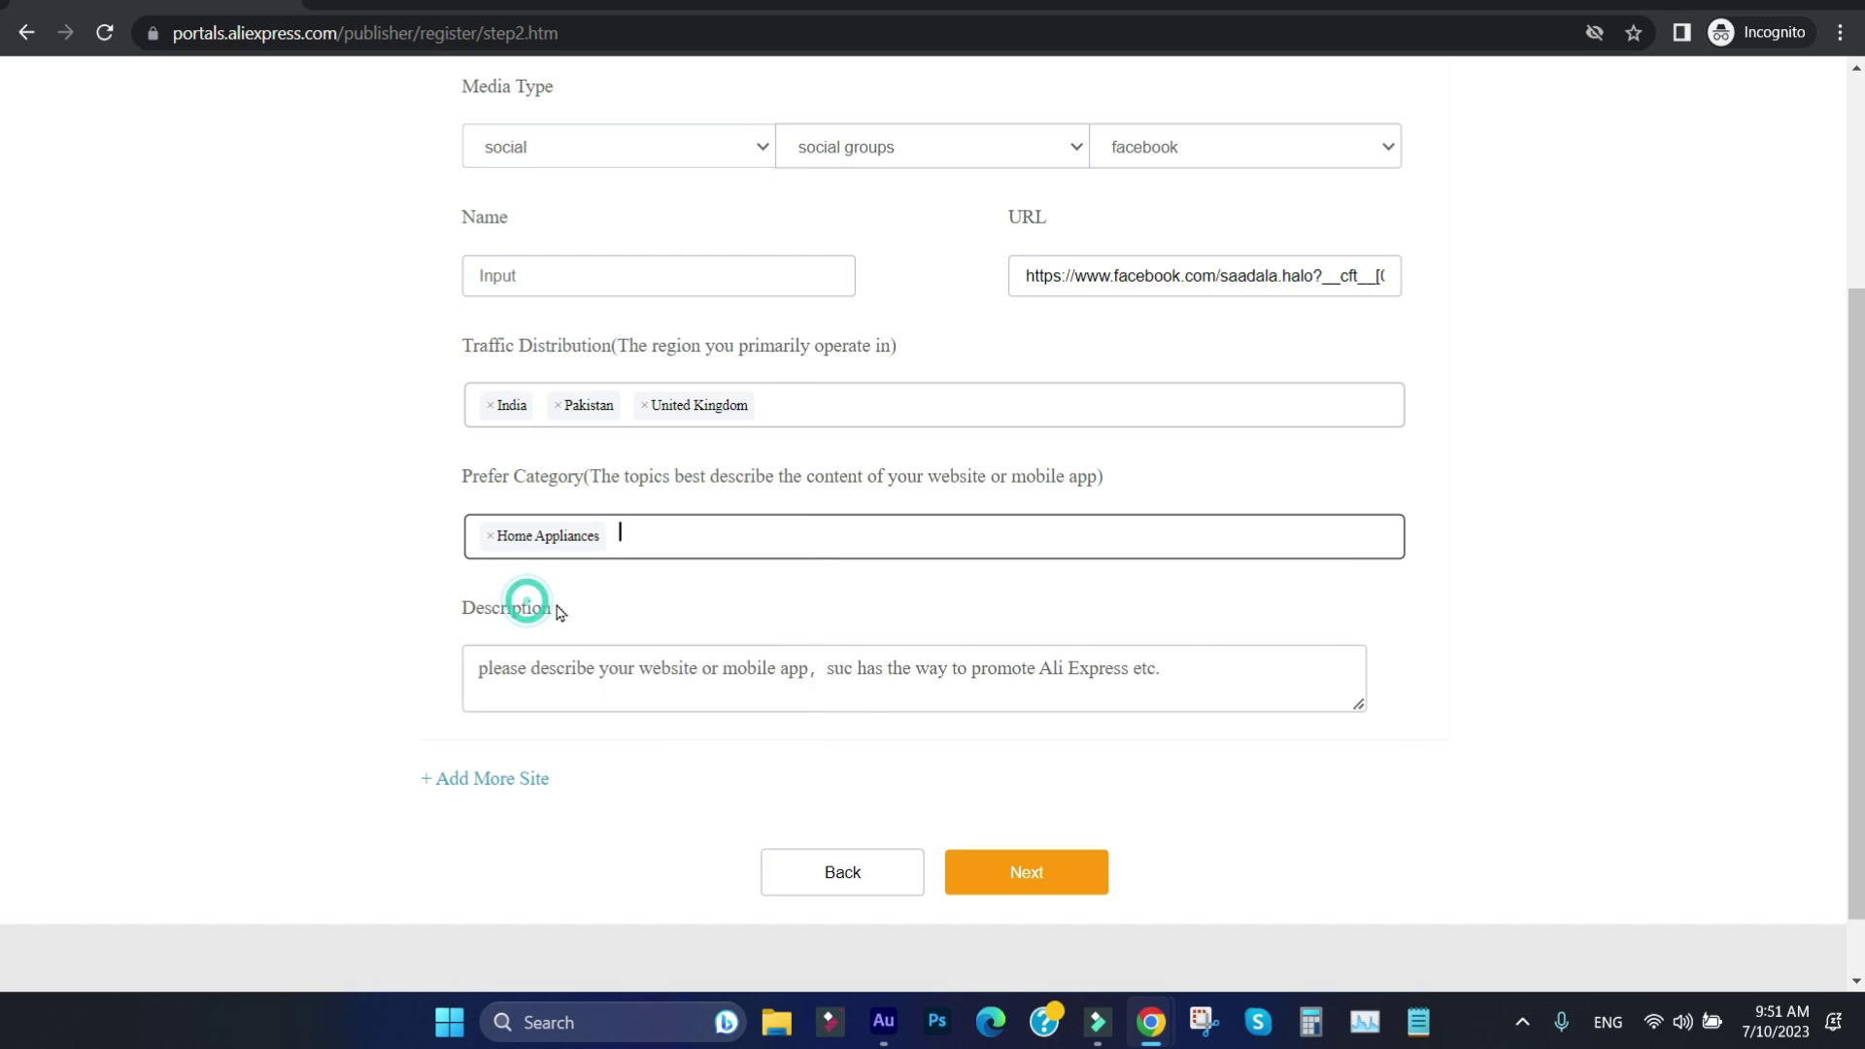
pyautogui.click(660, 529)
pyautogui.click(637, 730)
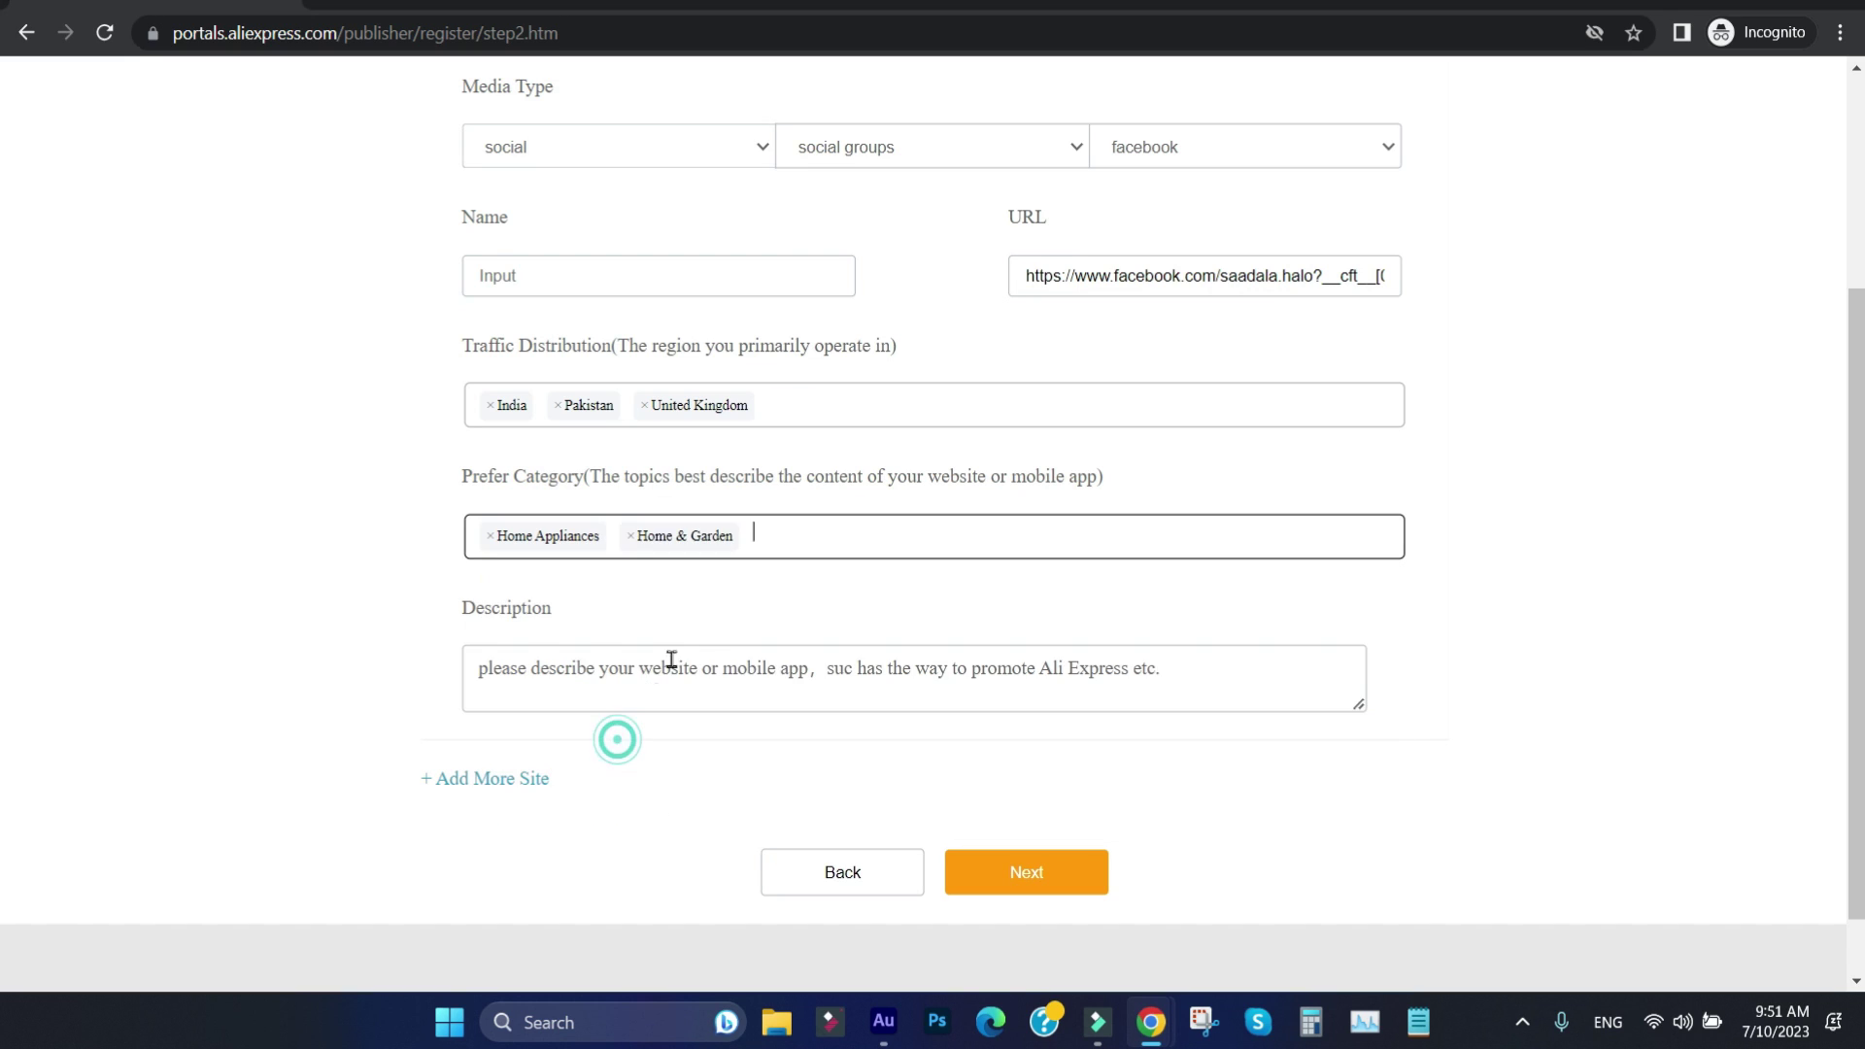
pyautogui.click(824, 541)
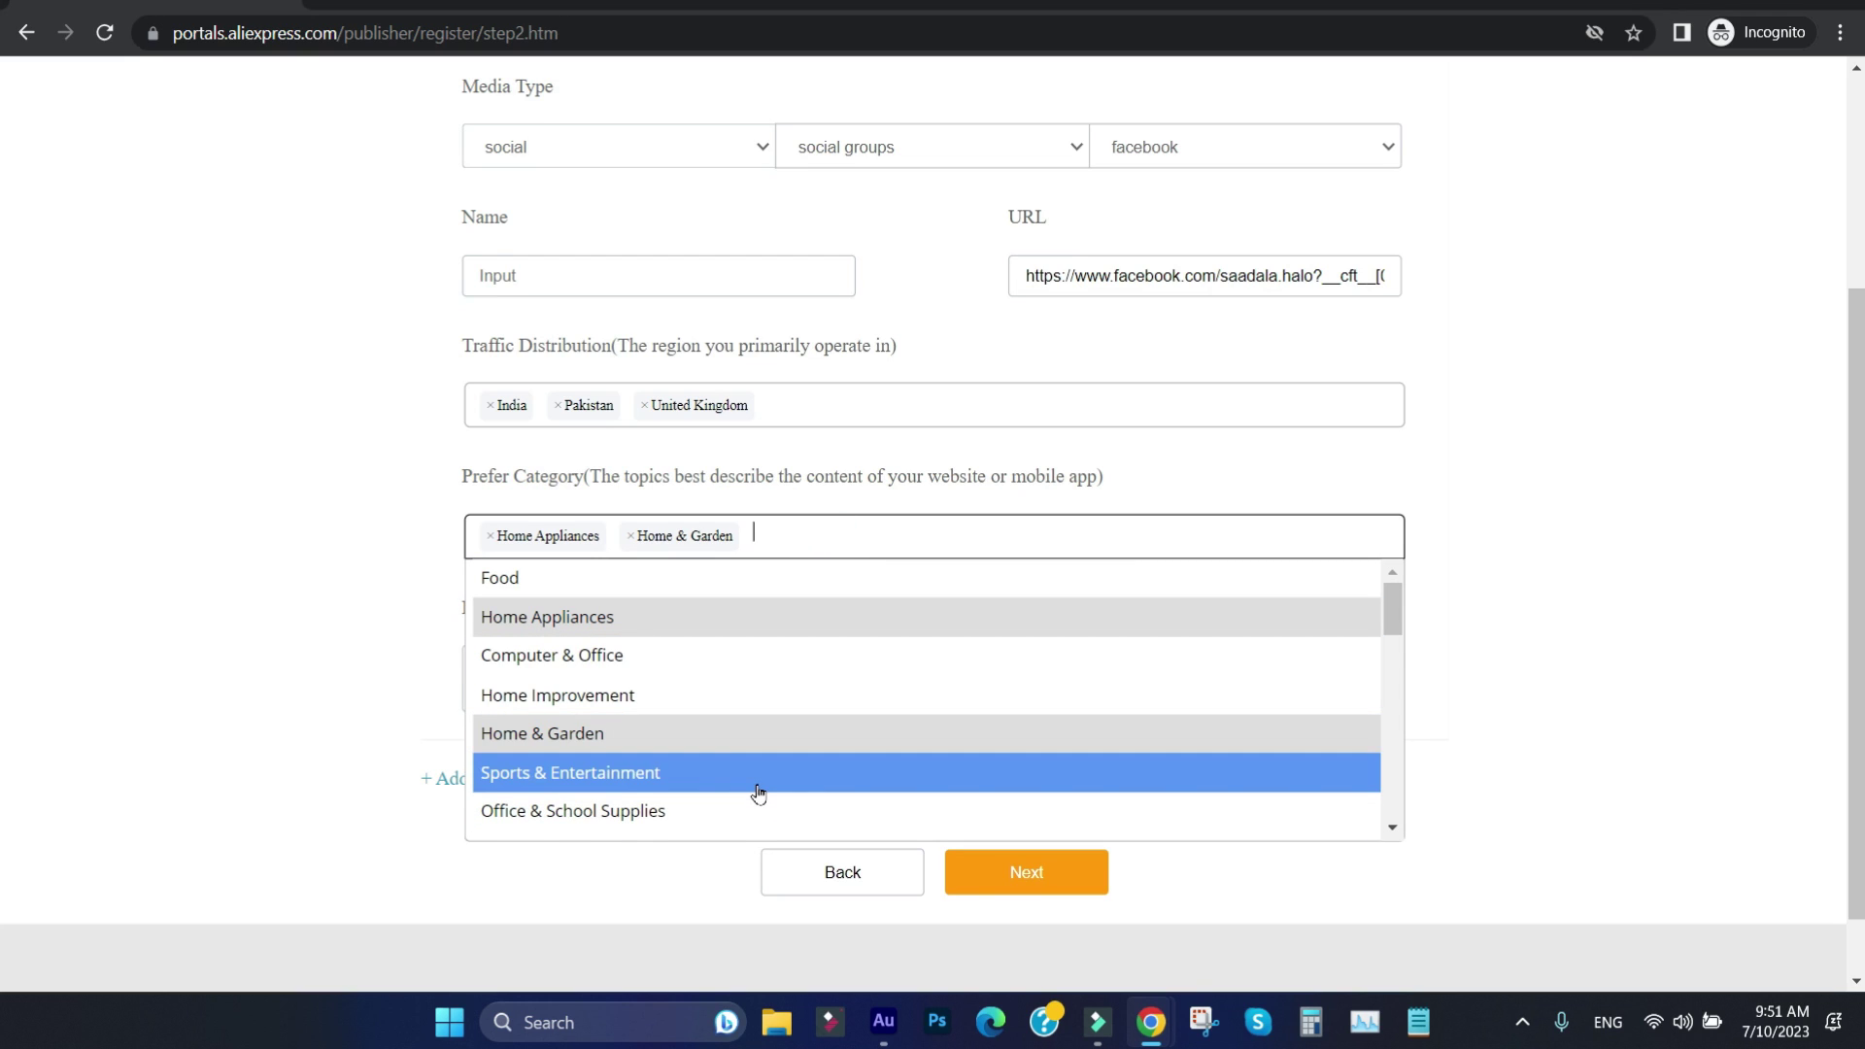
pyautogui.click(755, 774)
# Step: Name site 01 "sufitech" and enter "my site is related to home appliances" as its description
pyautogui.click(609, 680)
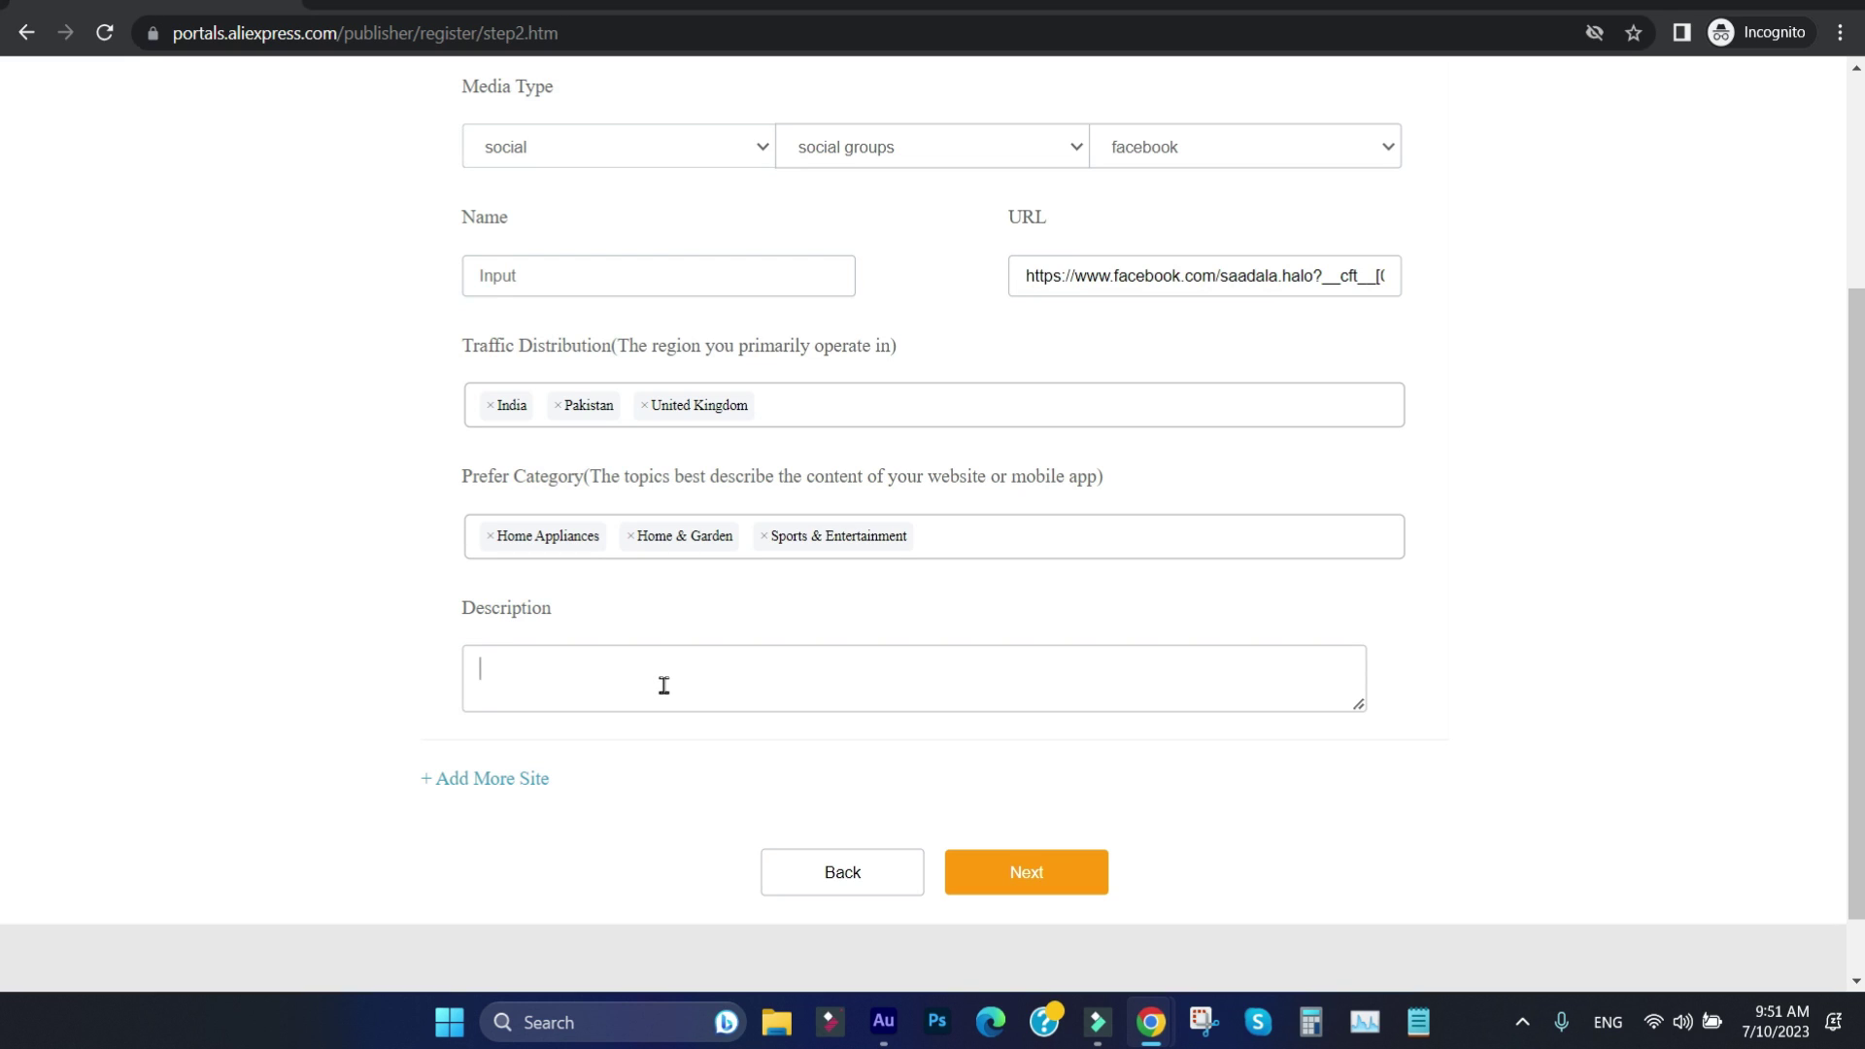
pyautogui.click(654, 683)
pyautogui.click(654, 669)
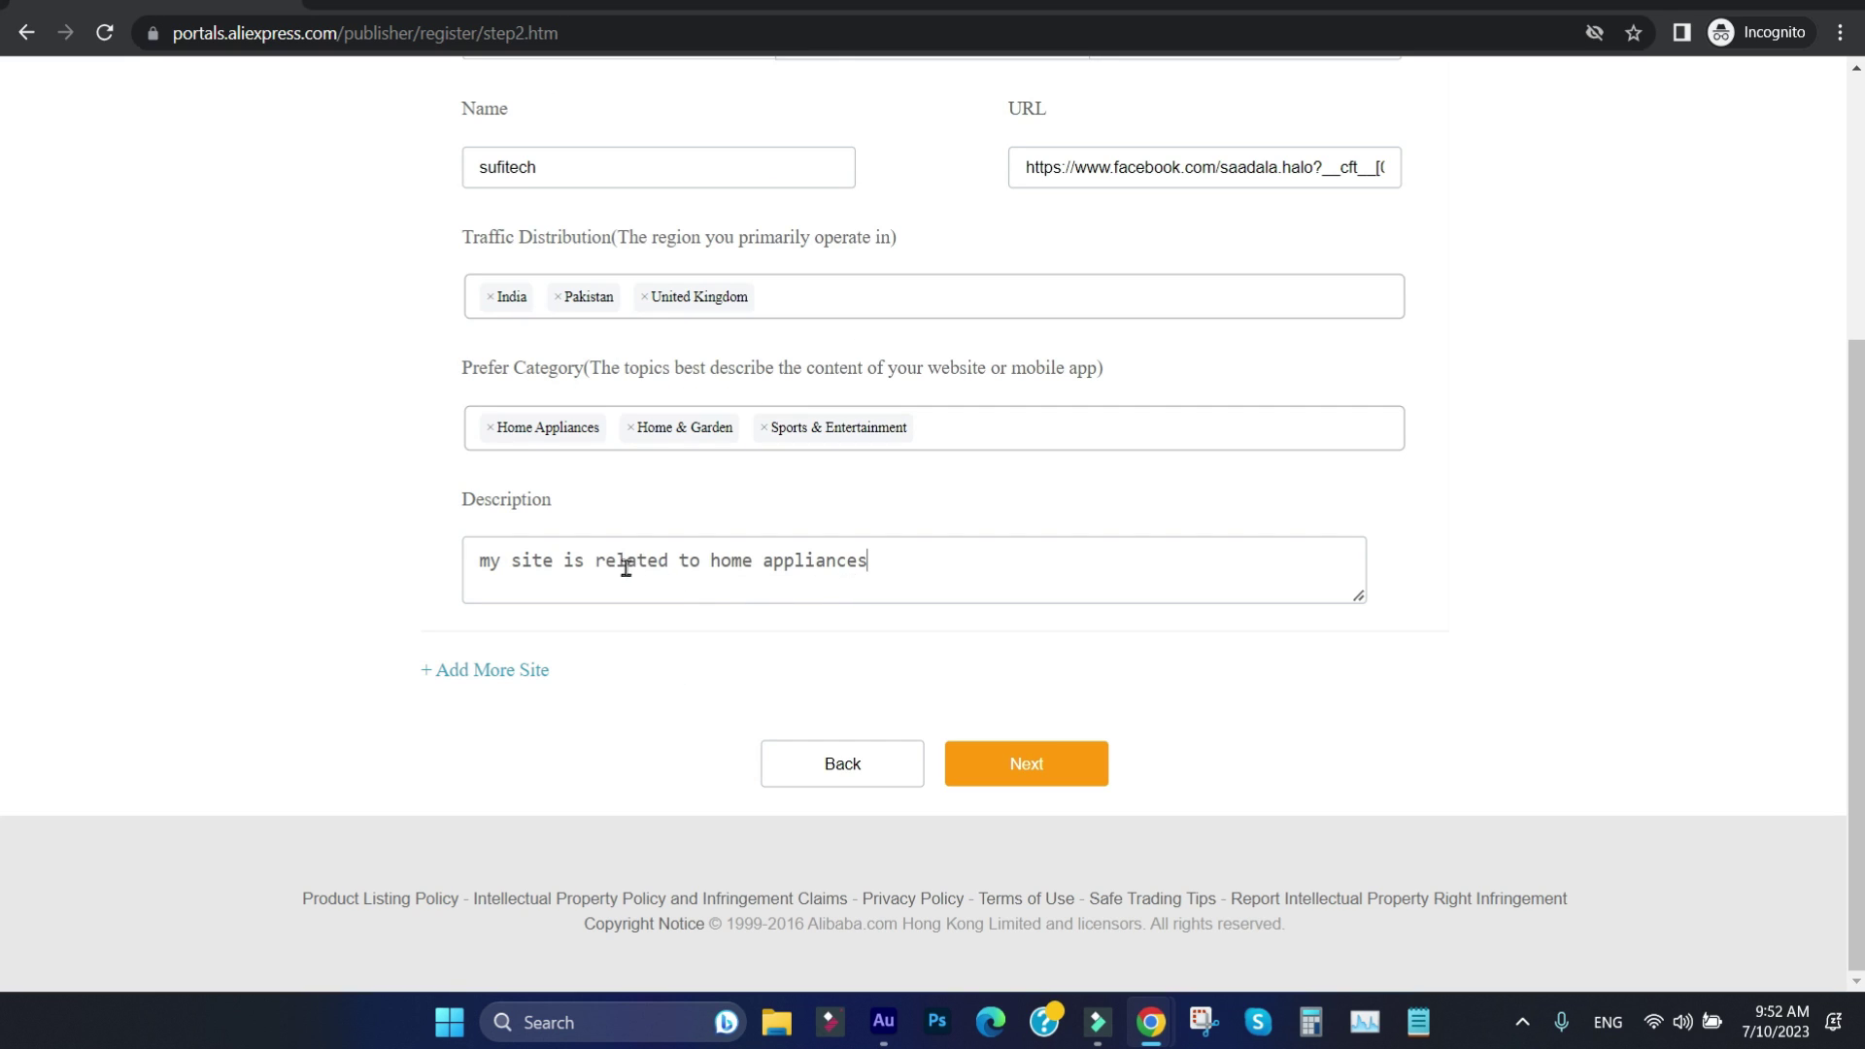
pyautogui.click(555, 572)
pyautogui.moveTo(887, 562); pyautogui.dragTo(616, 569)
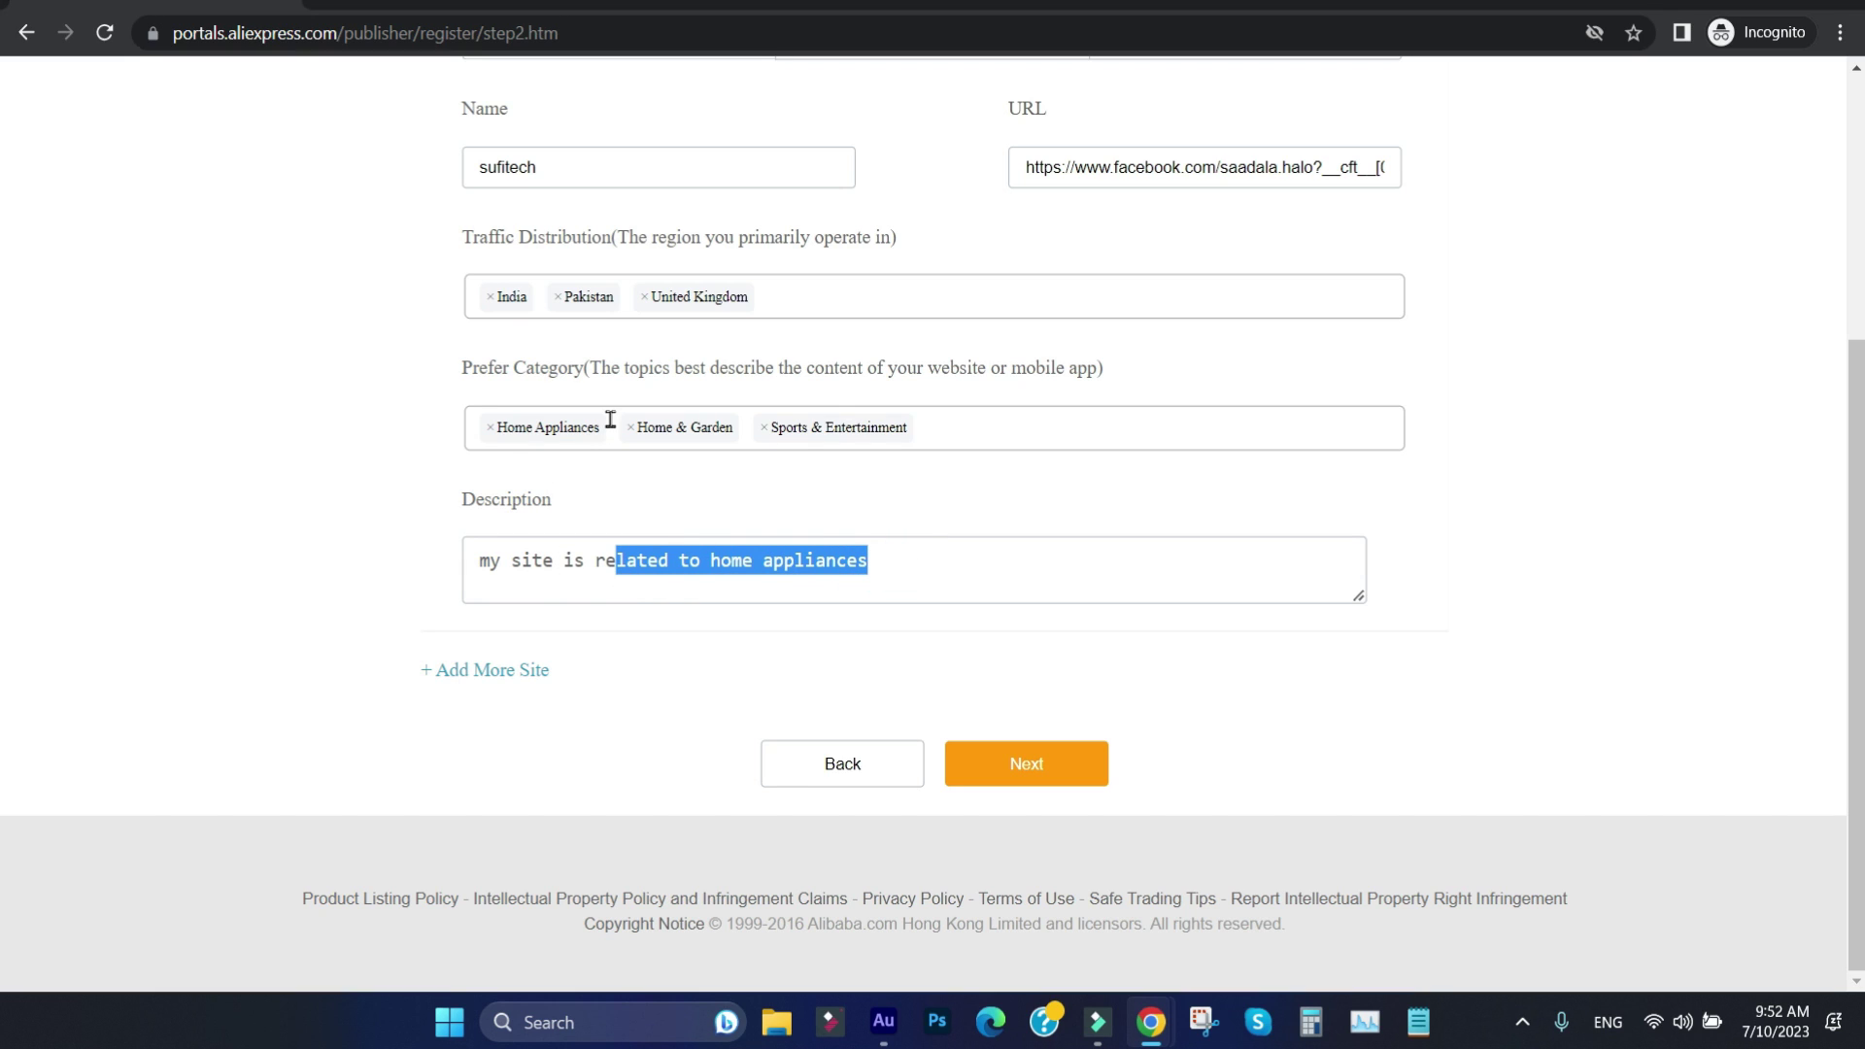
# Step: Review the completed details of site 01 and continue to the Contact Information form
pyautogui.scroll(5, 712, 491)
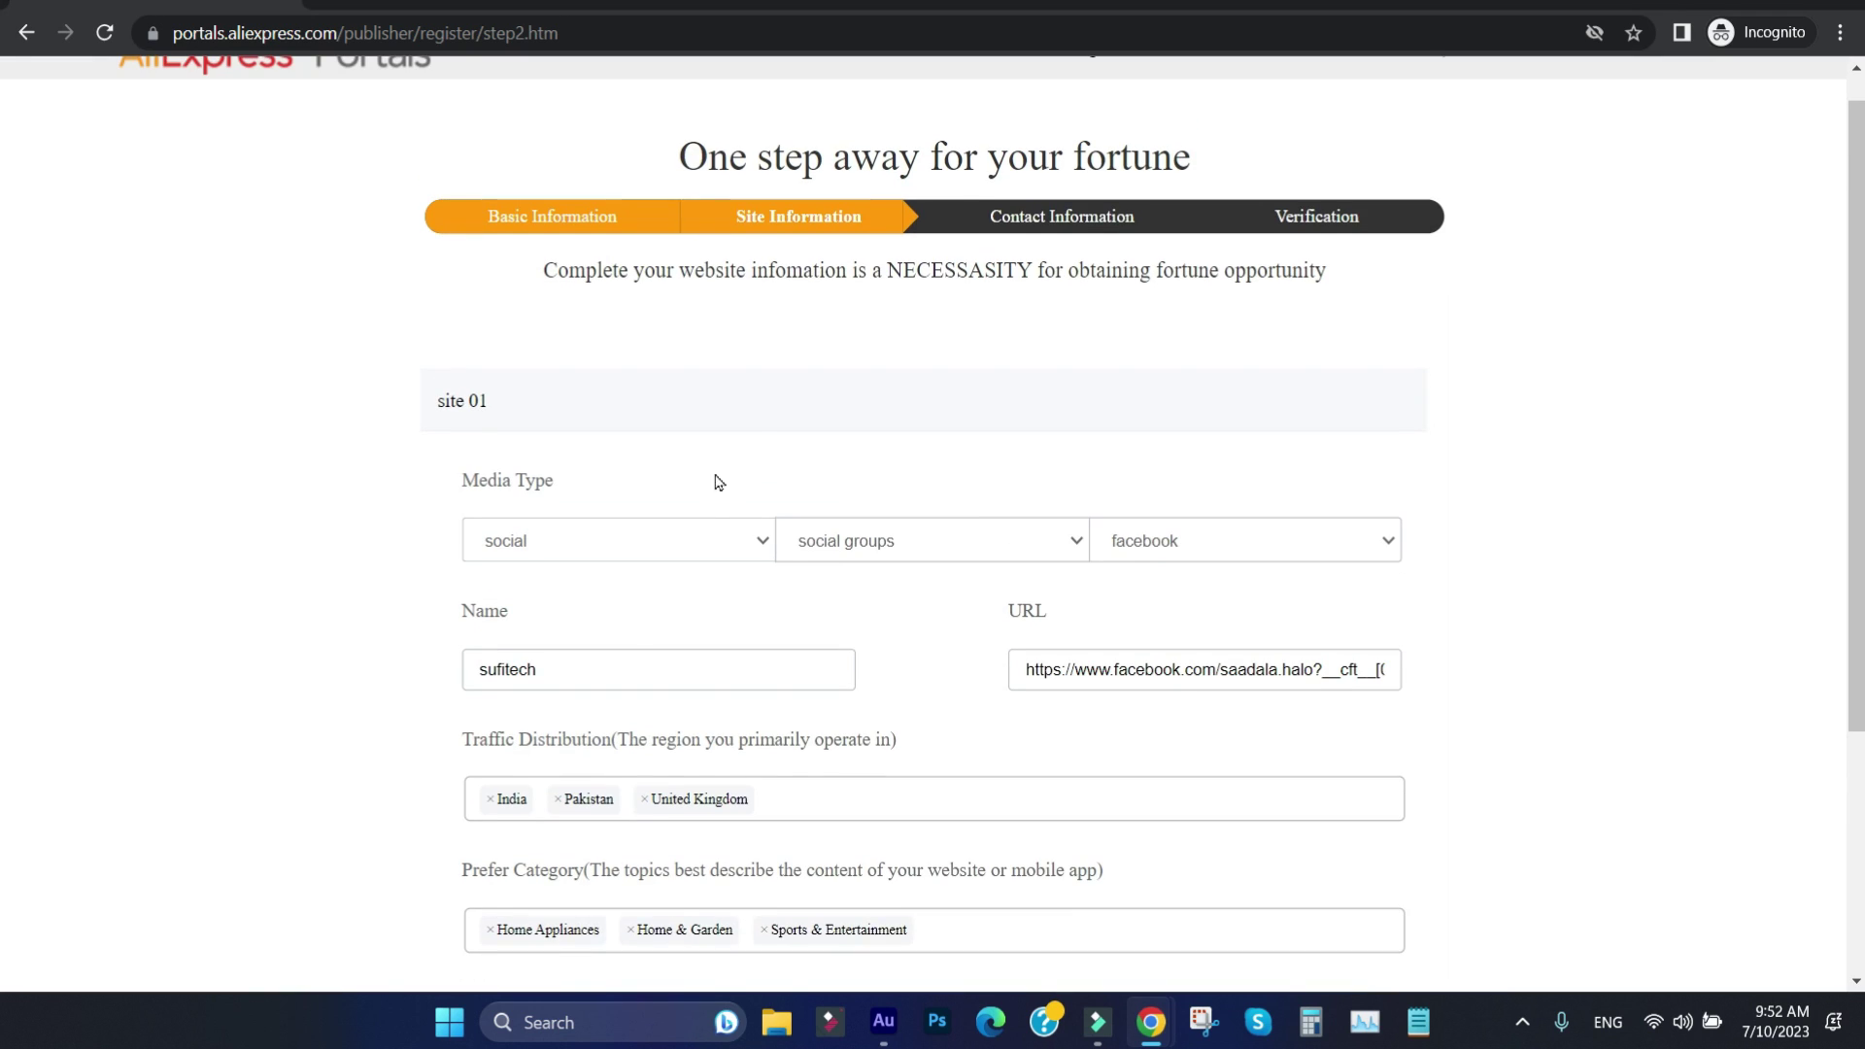
pyautogui.scroll(-5, 753, 427)
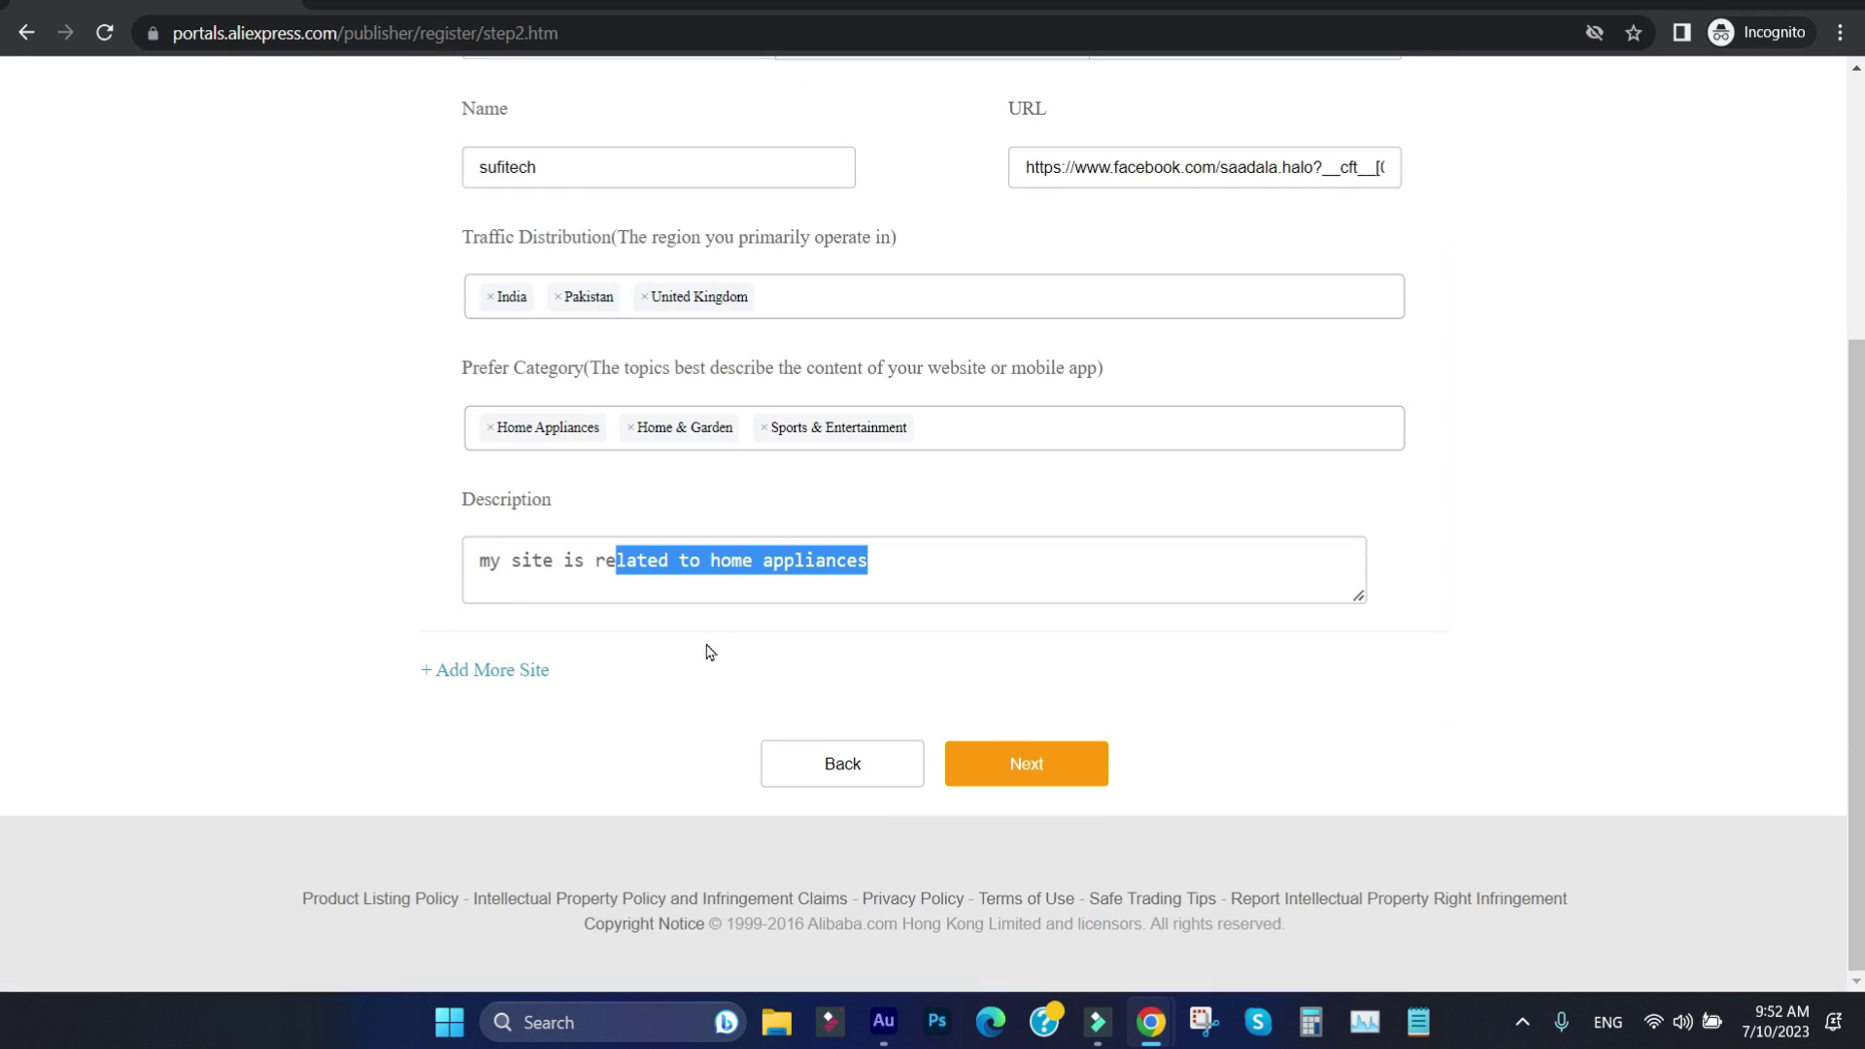
pyautogui.click(1060, 774)
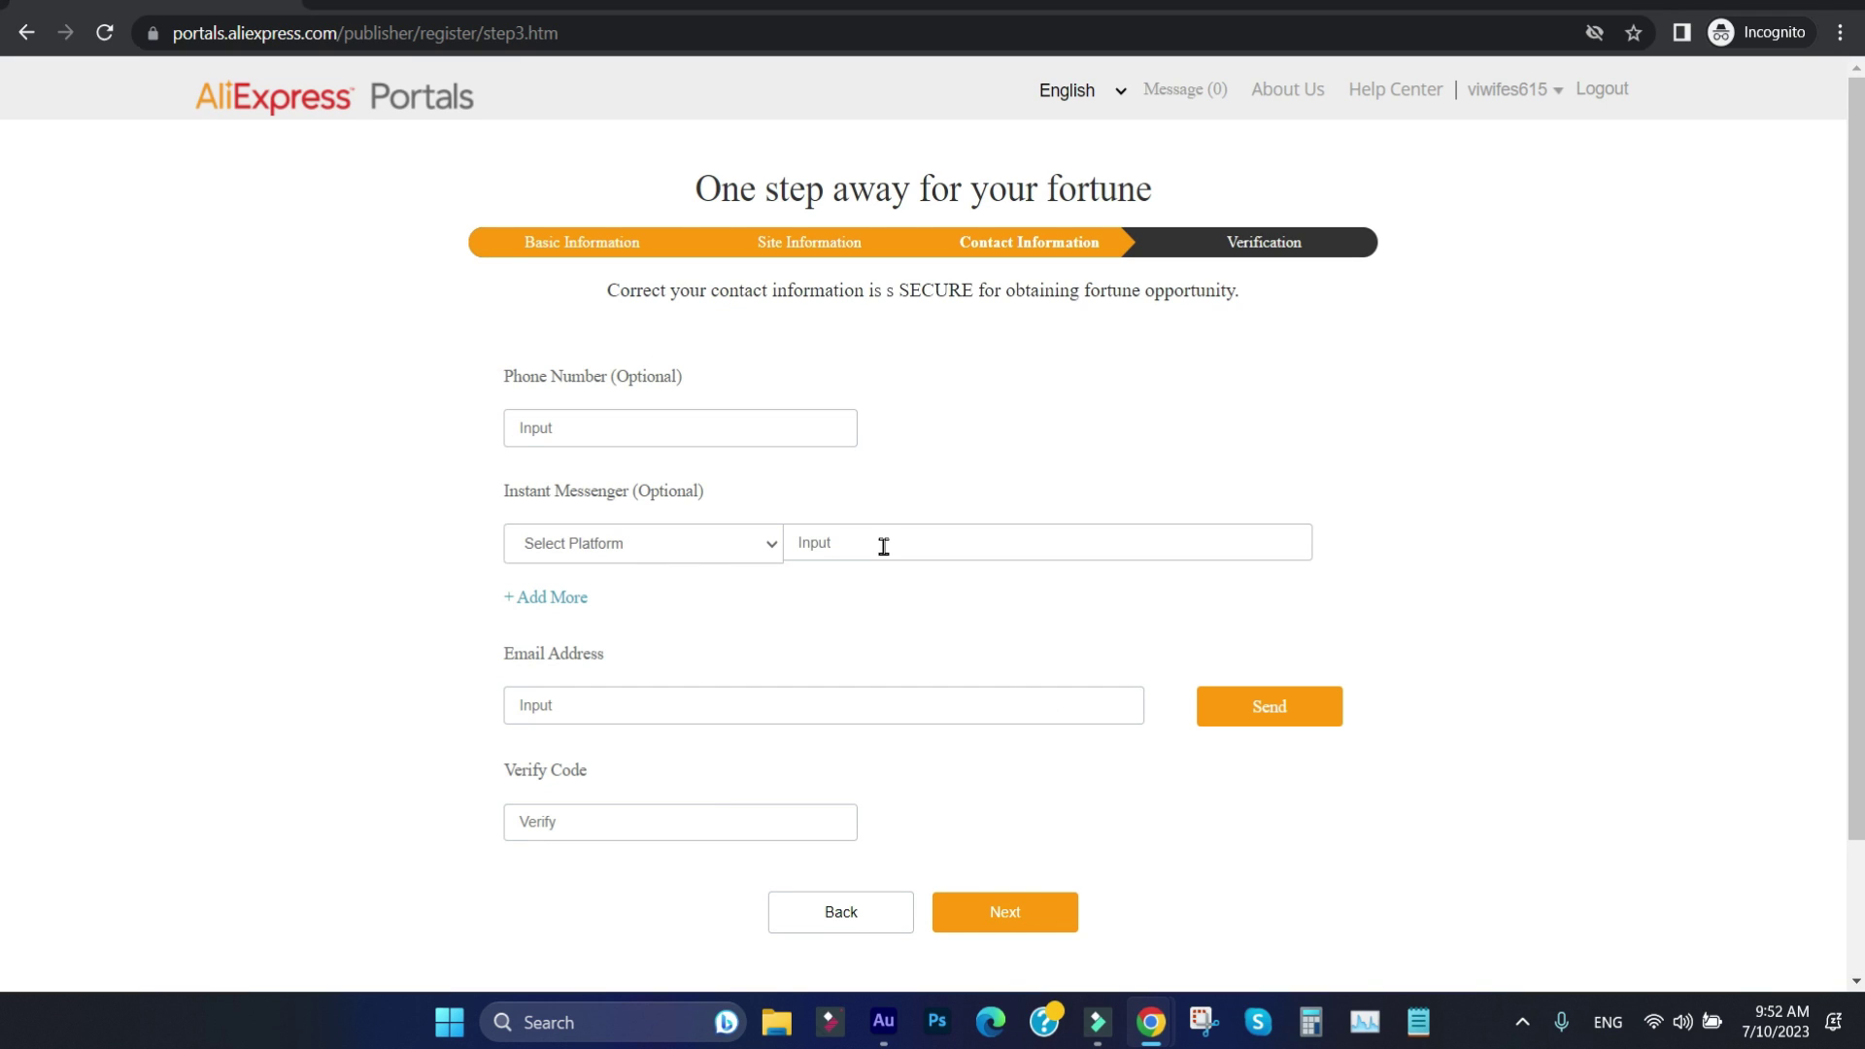
# Step: Examine the optional Phone Number and Instant Messenger fields of the Contact Information form, including the available messenger platforms
pyautogui.moveTo(975, 243); pyautogui.dragTo(1090, 260)
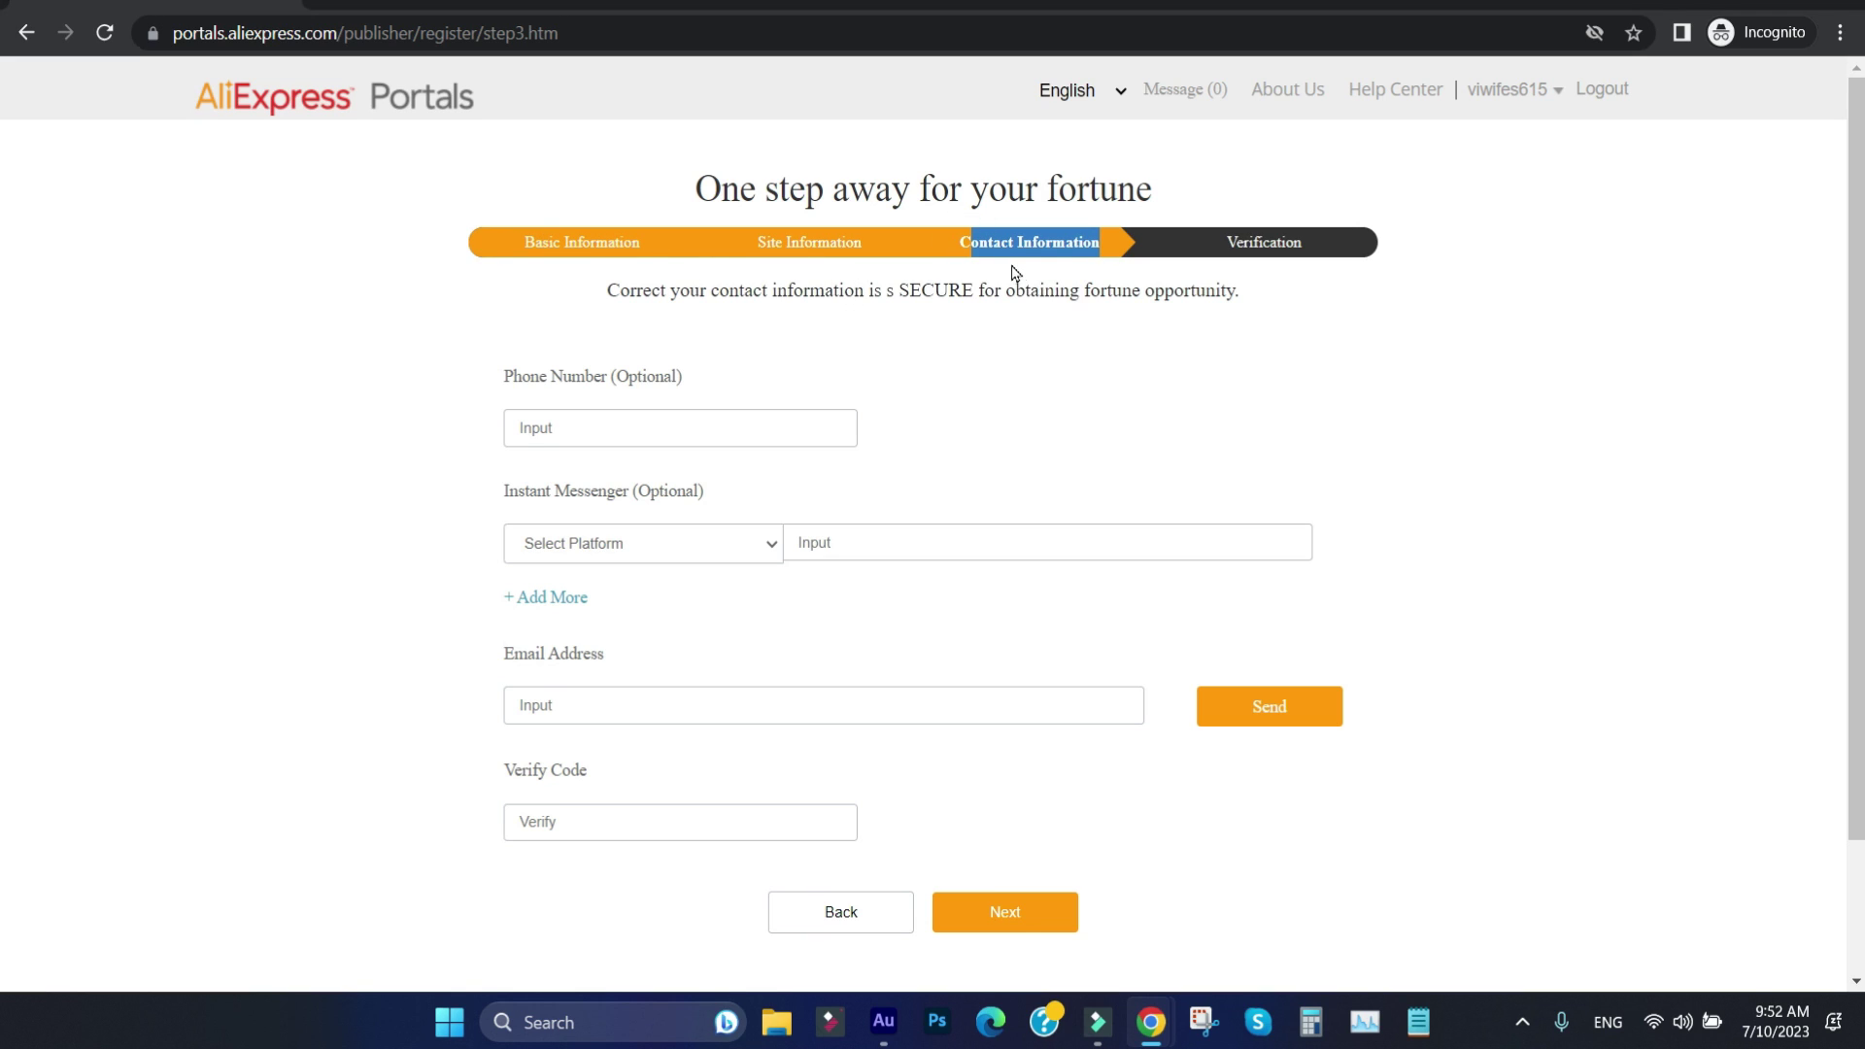
pyautogui.click(935, 446)
pyautogui.scroll(-2, 928, 449)
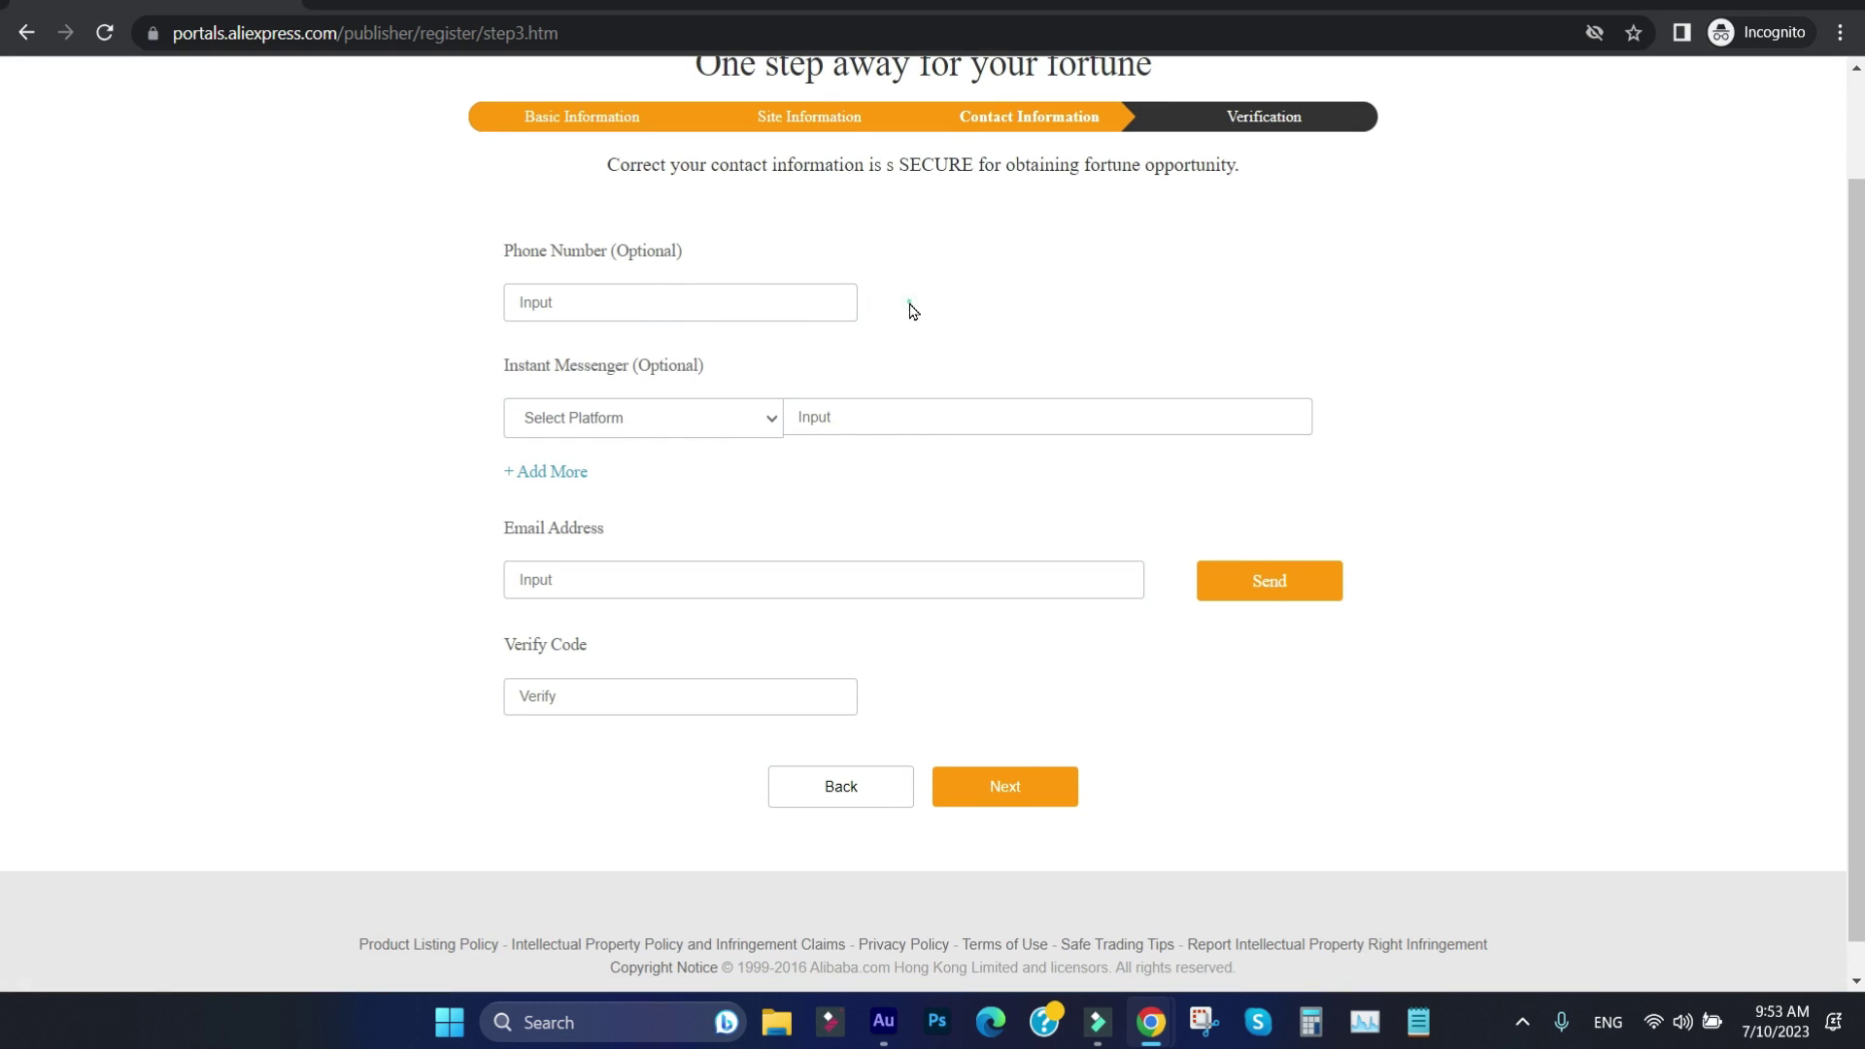
pyautogui.moveTo(602, 244); pyautogui.dragTo(649, 251)
pyautogui.click(605, 422)
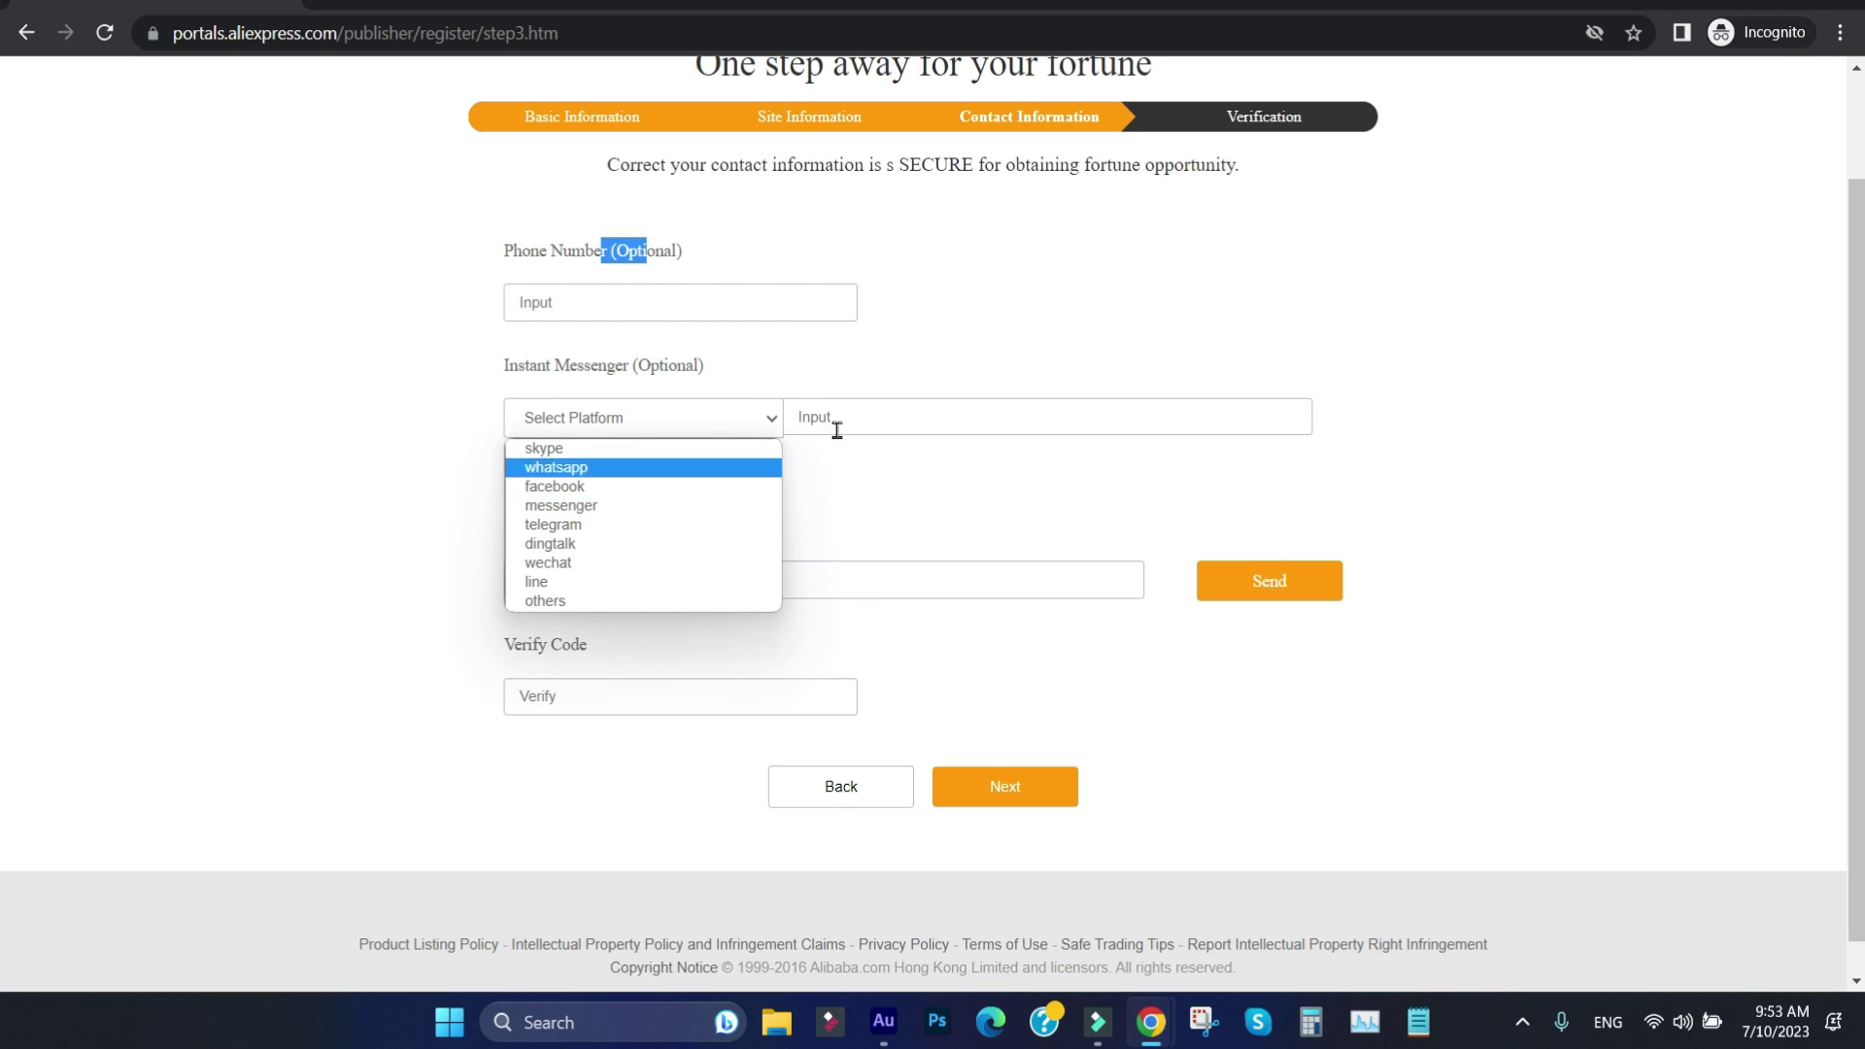
pyautogui.click(886, 386)
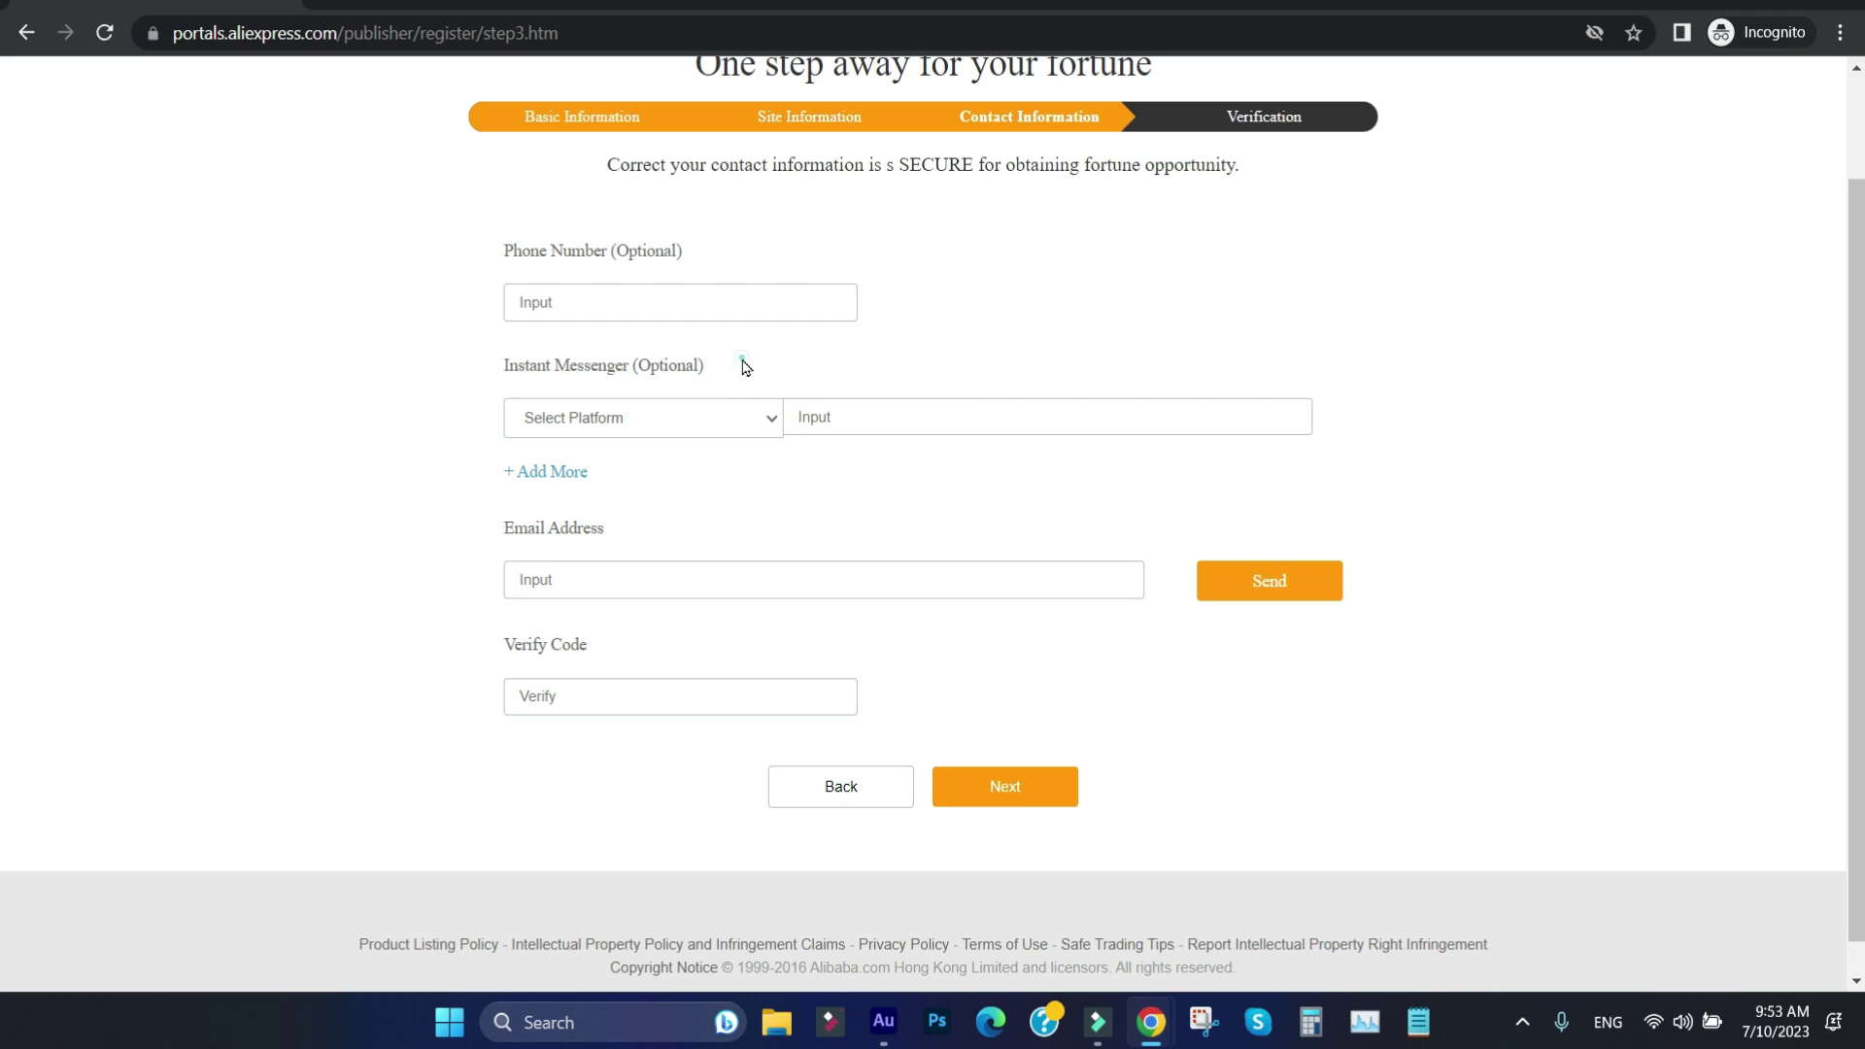
pyautogui.moveTo(744, 368); pyautogui.dragTo(457, 363)
pyautogui.click(501, 353)
# Step: Paste the account's e-mail as the contact Email Address and have a verify code sent to it
pyautogui.moveTo(494, 536); pyautogui.dragTo(575, 558)
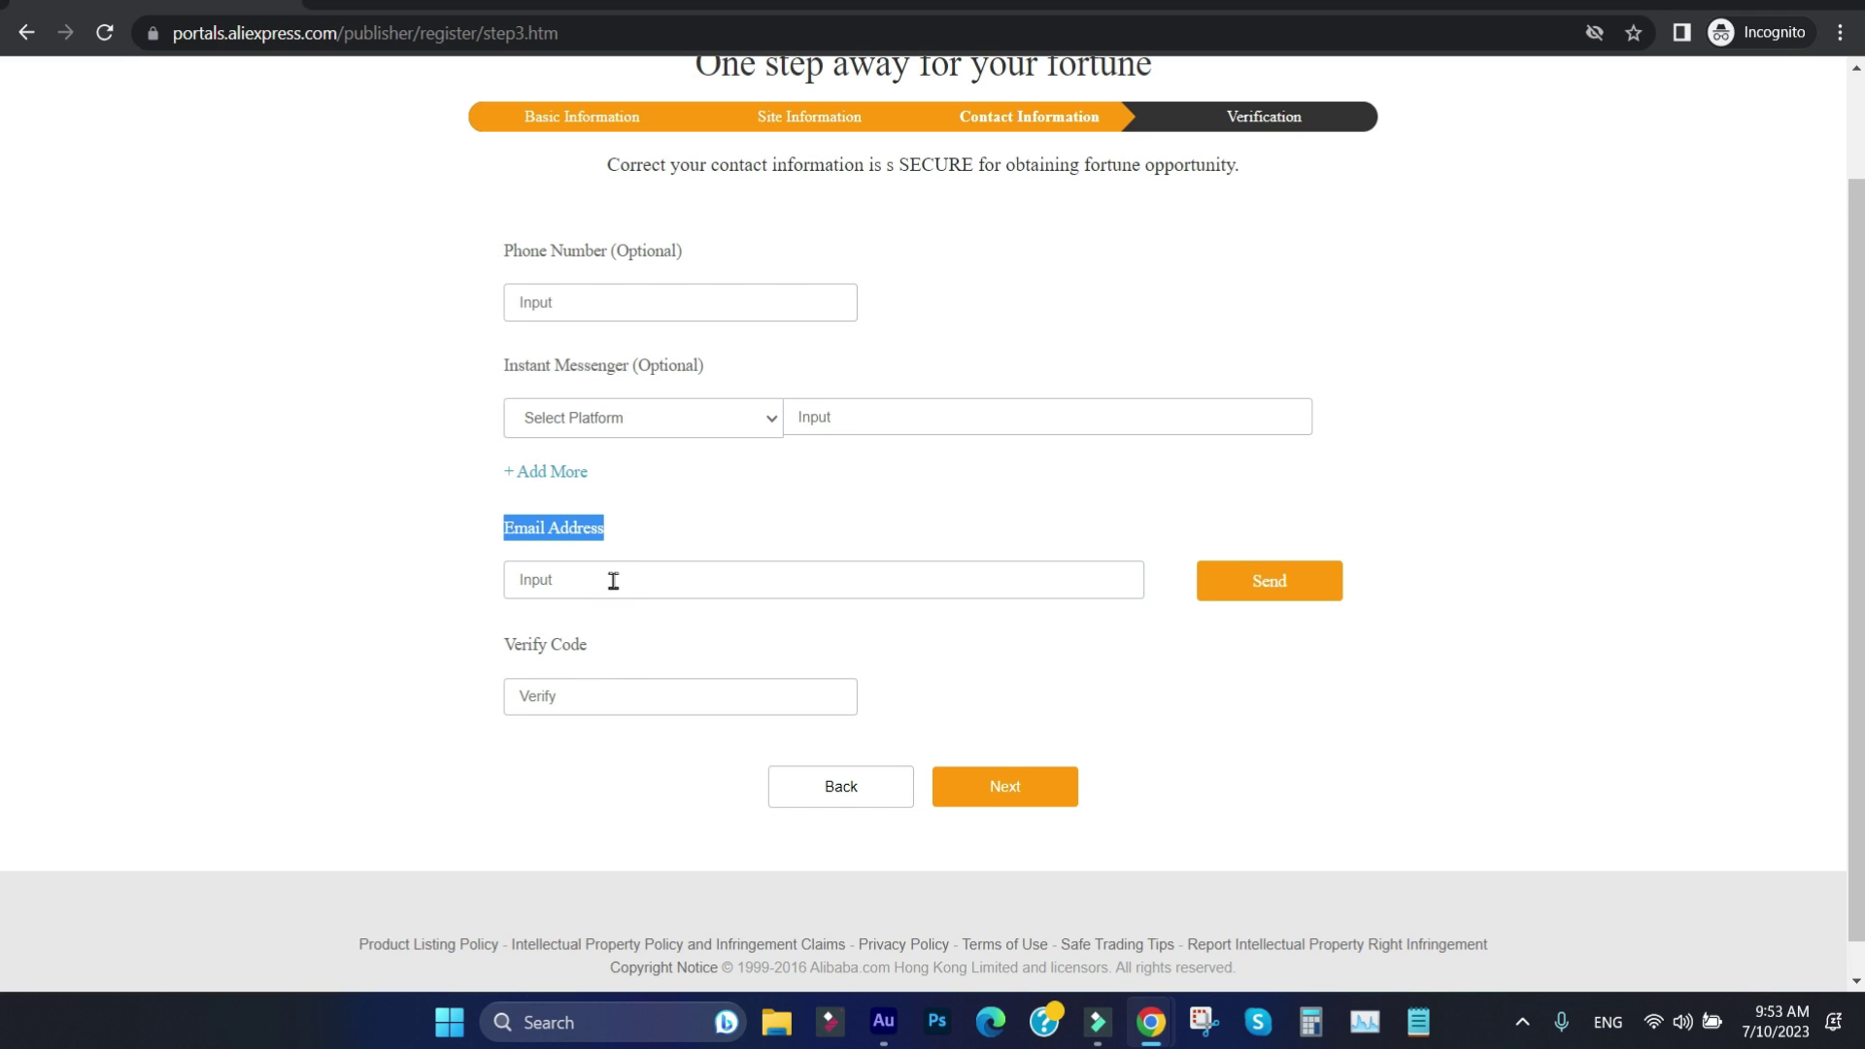
pyautogui.rightClick(613, 580)
pyautogui.click(671, 375)
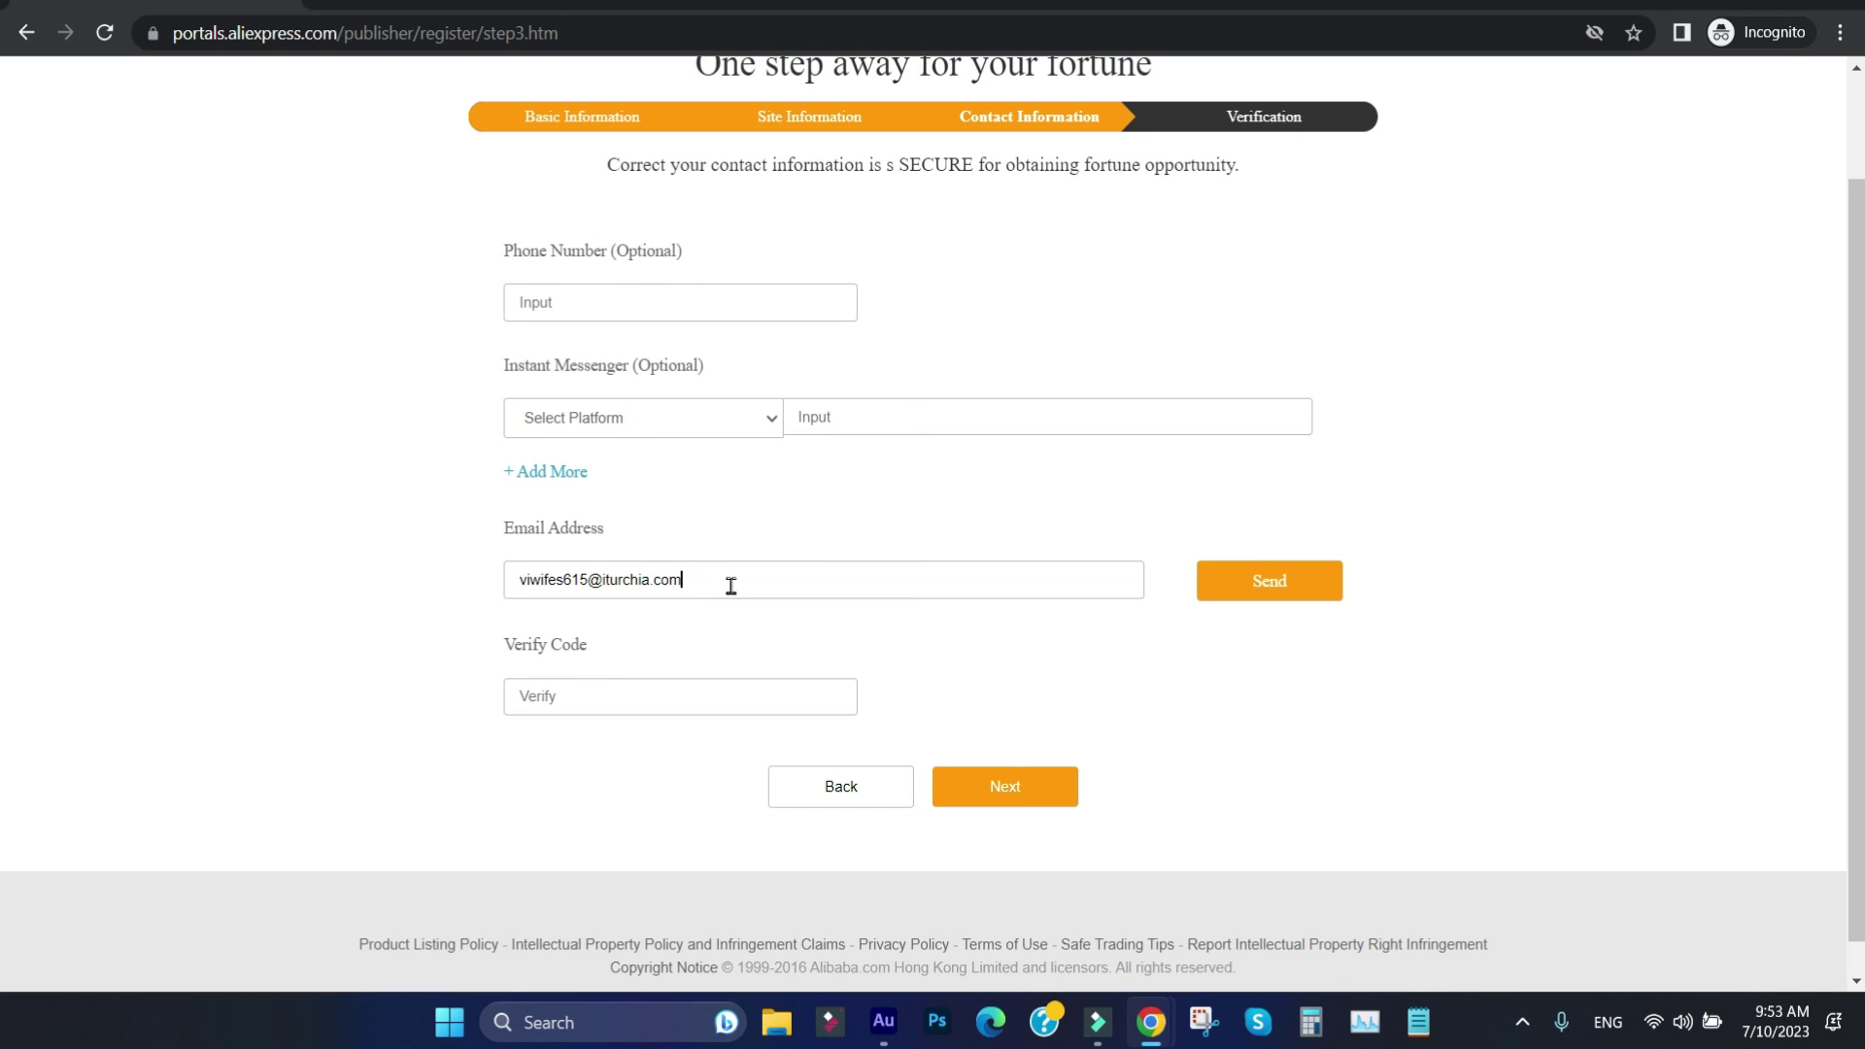
pyautogui.click(801, 632)
pyautogui.click(1241, 595)
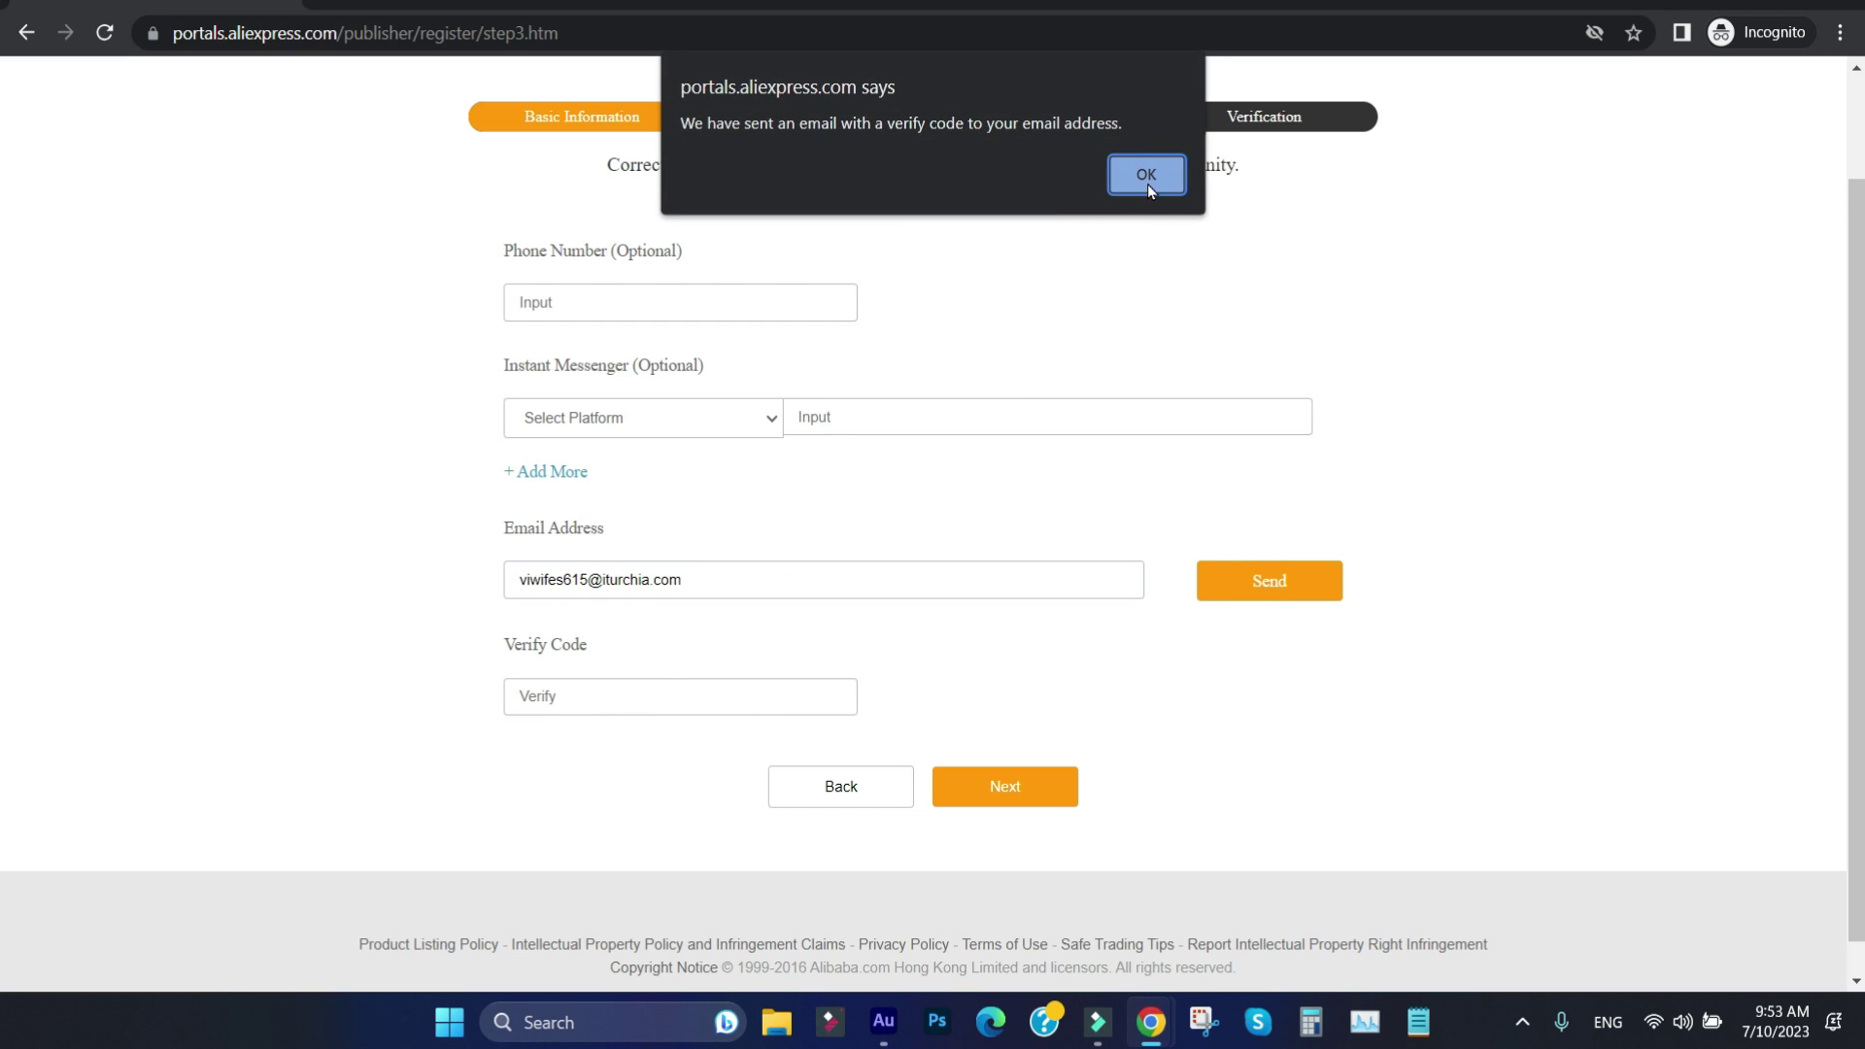
pyautogui.click(1144, 174)
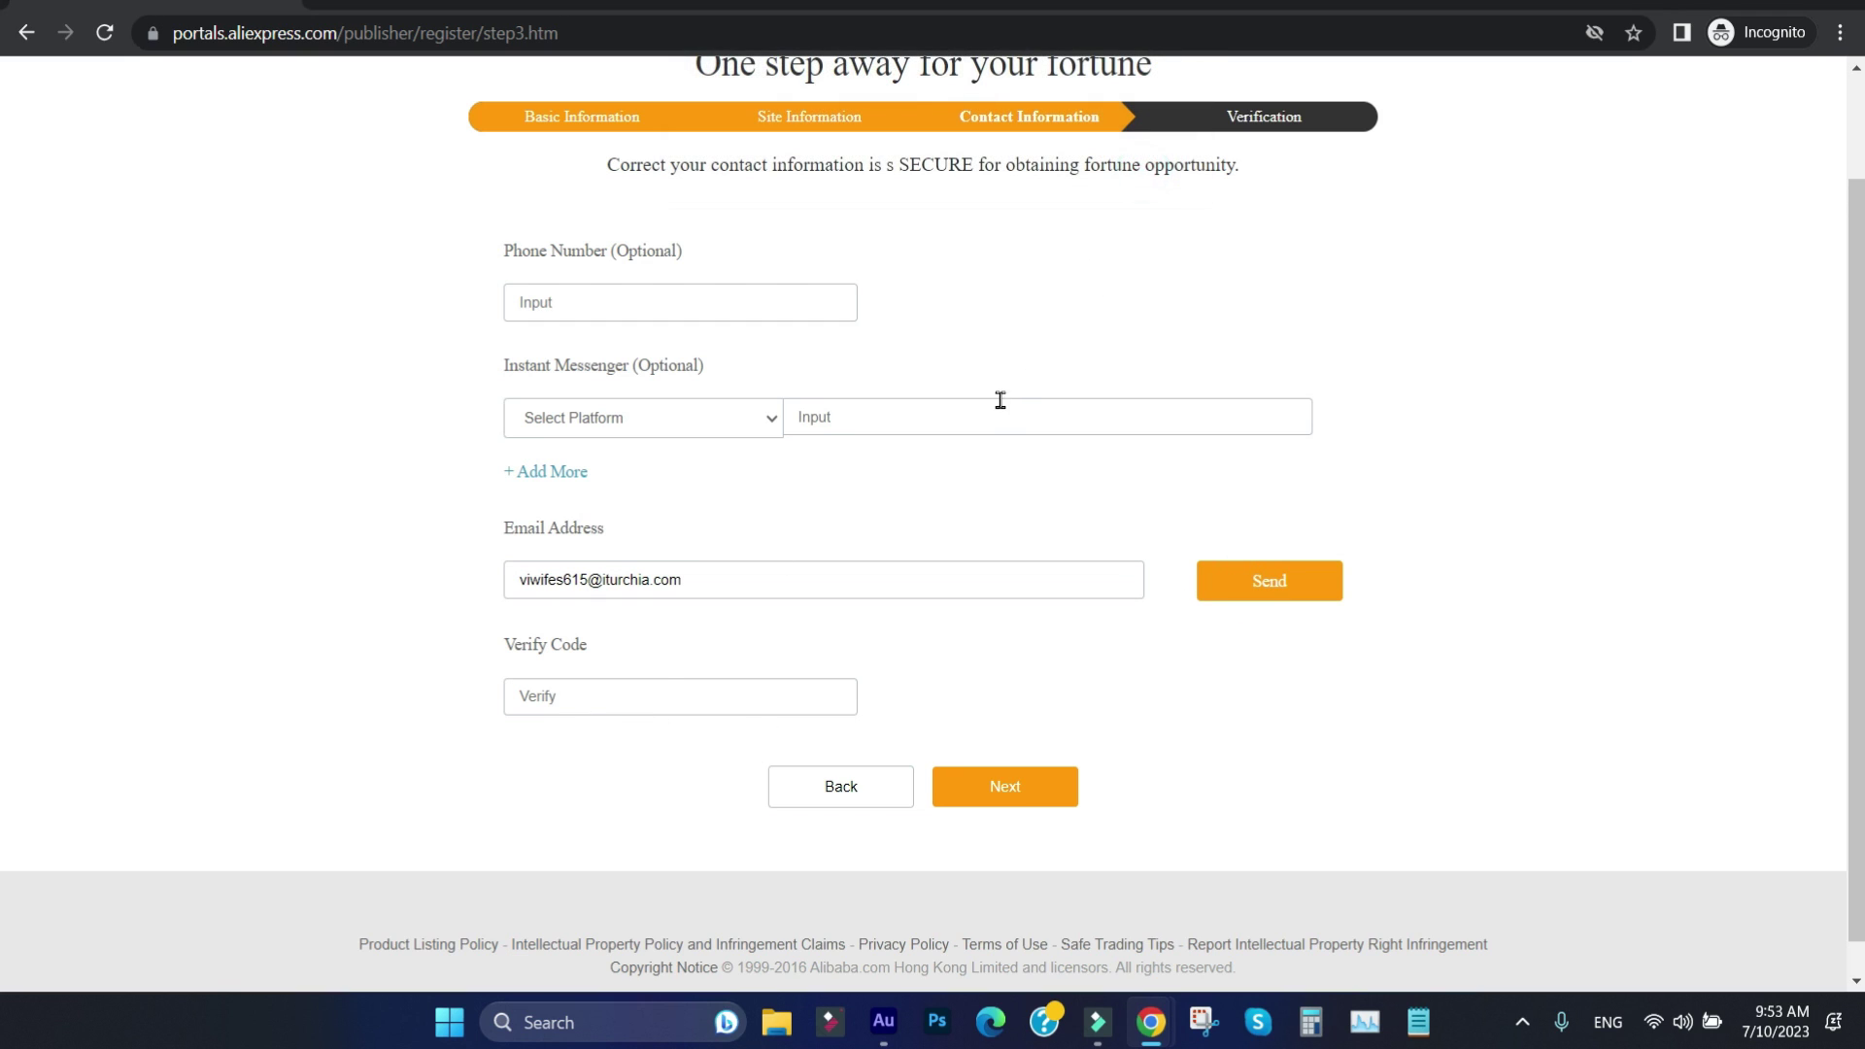
# Step: Paste the e-mailed verification code into the Verify Code field and continue to the Verification page
pyautogui.click(621, 696)
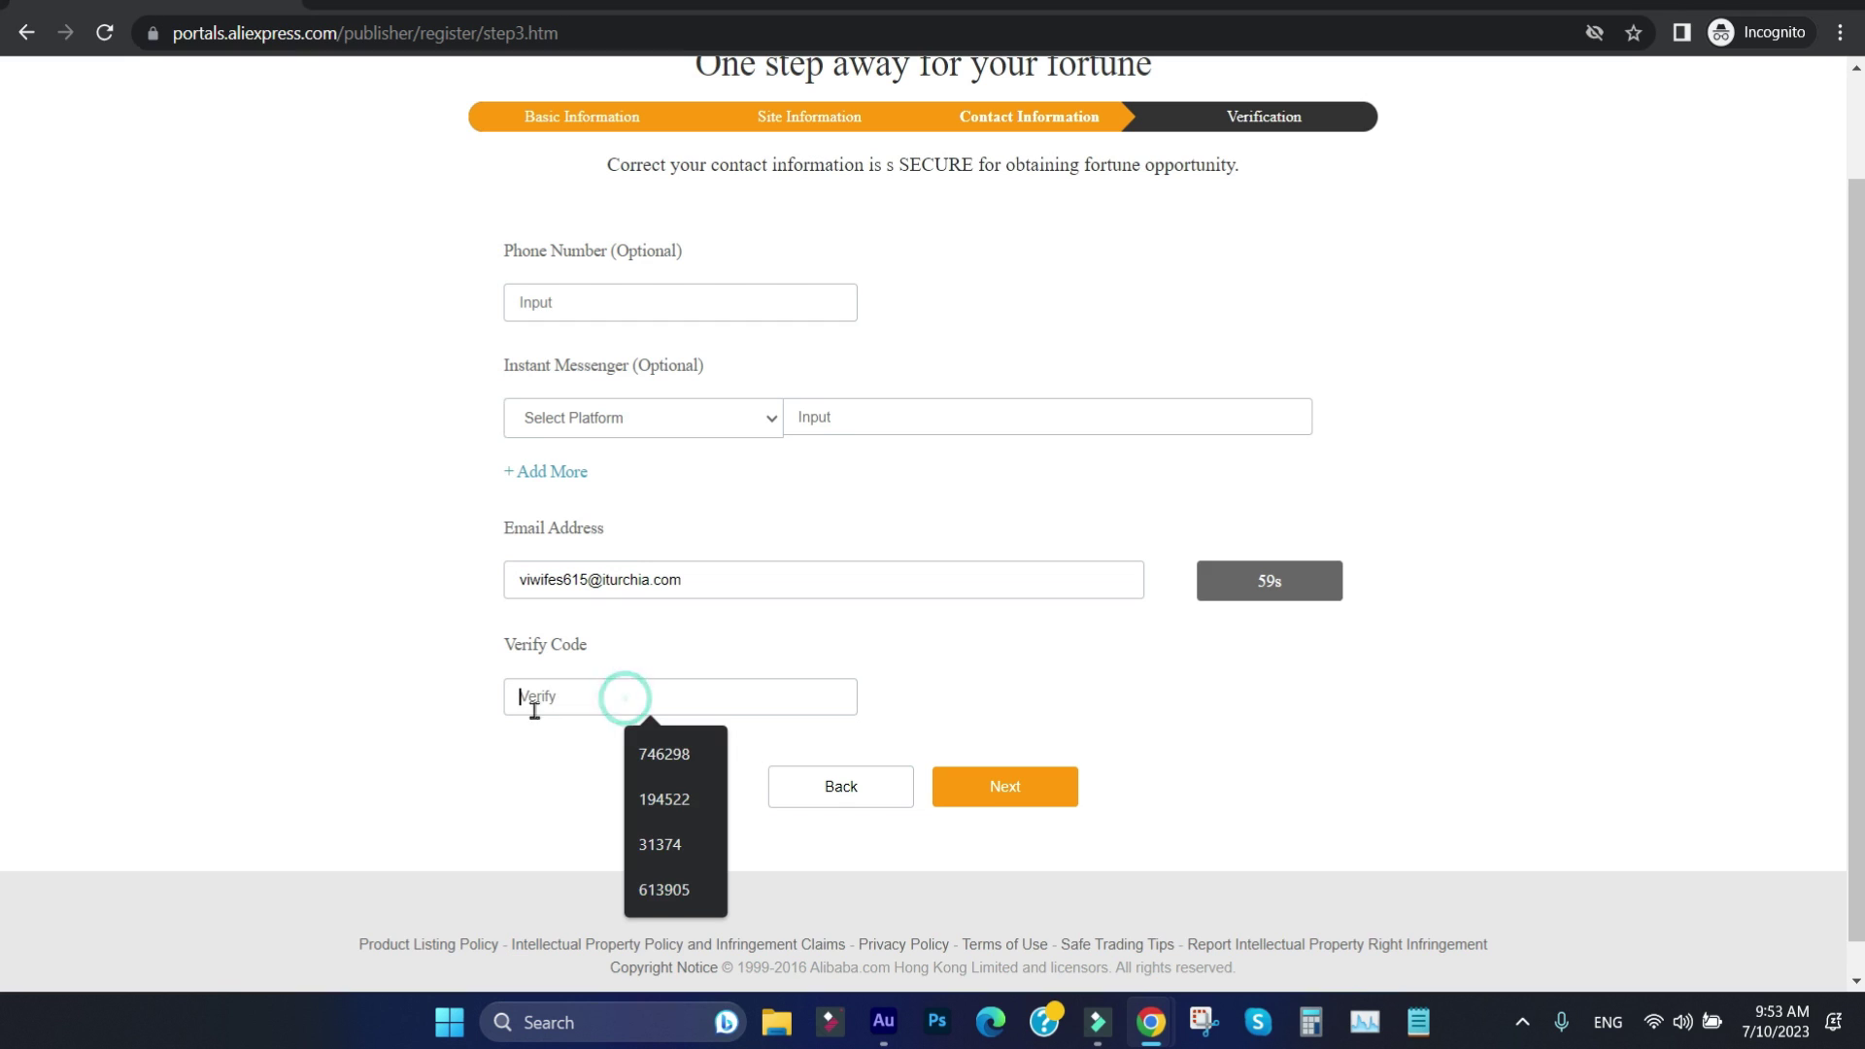
pyautogui.click(667, 665)
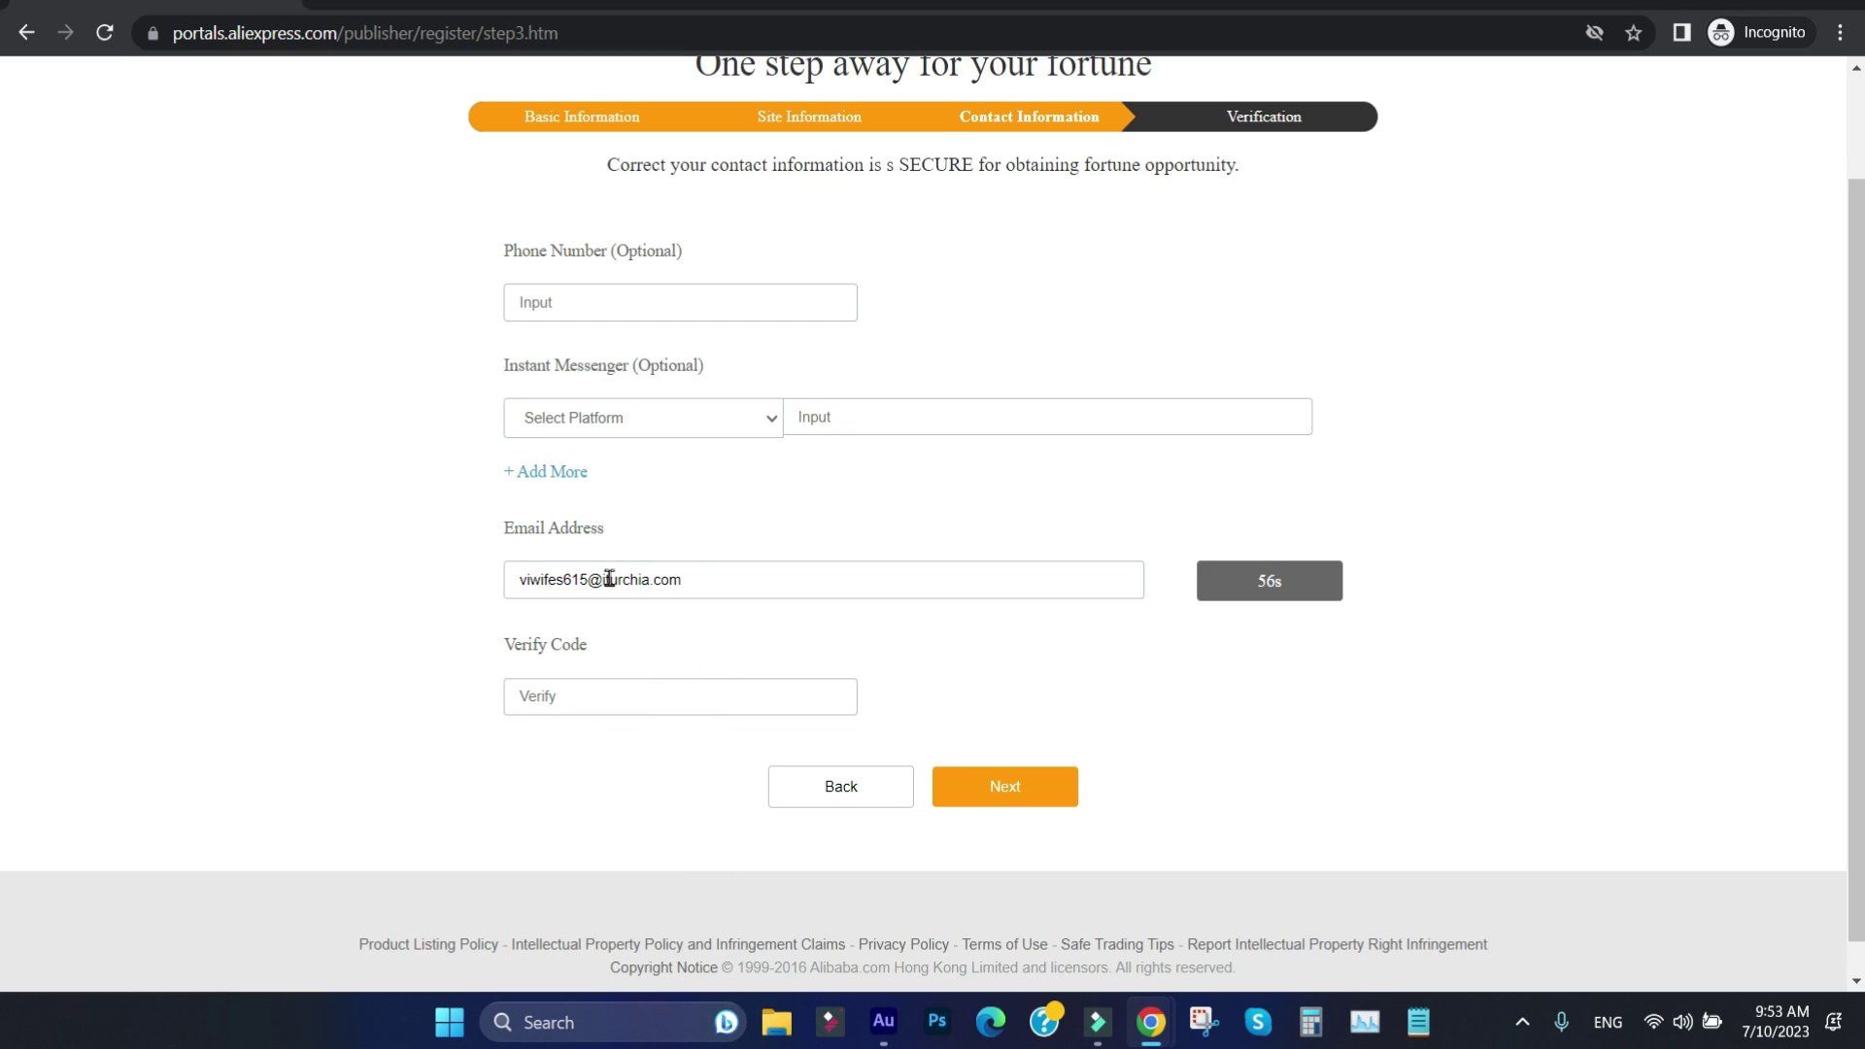
pyautogui.moveTo(696, 579); pyautogui.dragTo(491, 587)
pyautogui.click(855, 660)
pyautogui.rightClick(607, 694)
pyautogui.click(650, 486)
pyautogui.scroll(2, 920, 664)
pyautogui.scroll(-2, 818, 645)
pyautogui.click(750, 695)
pyautogui.click(1007, 792)
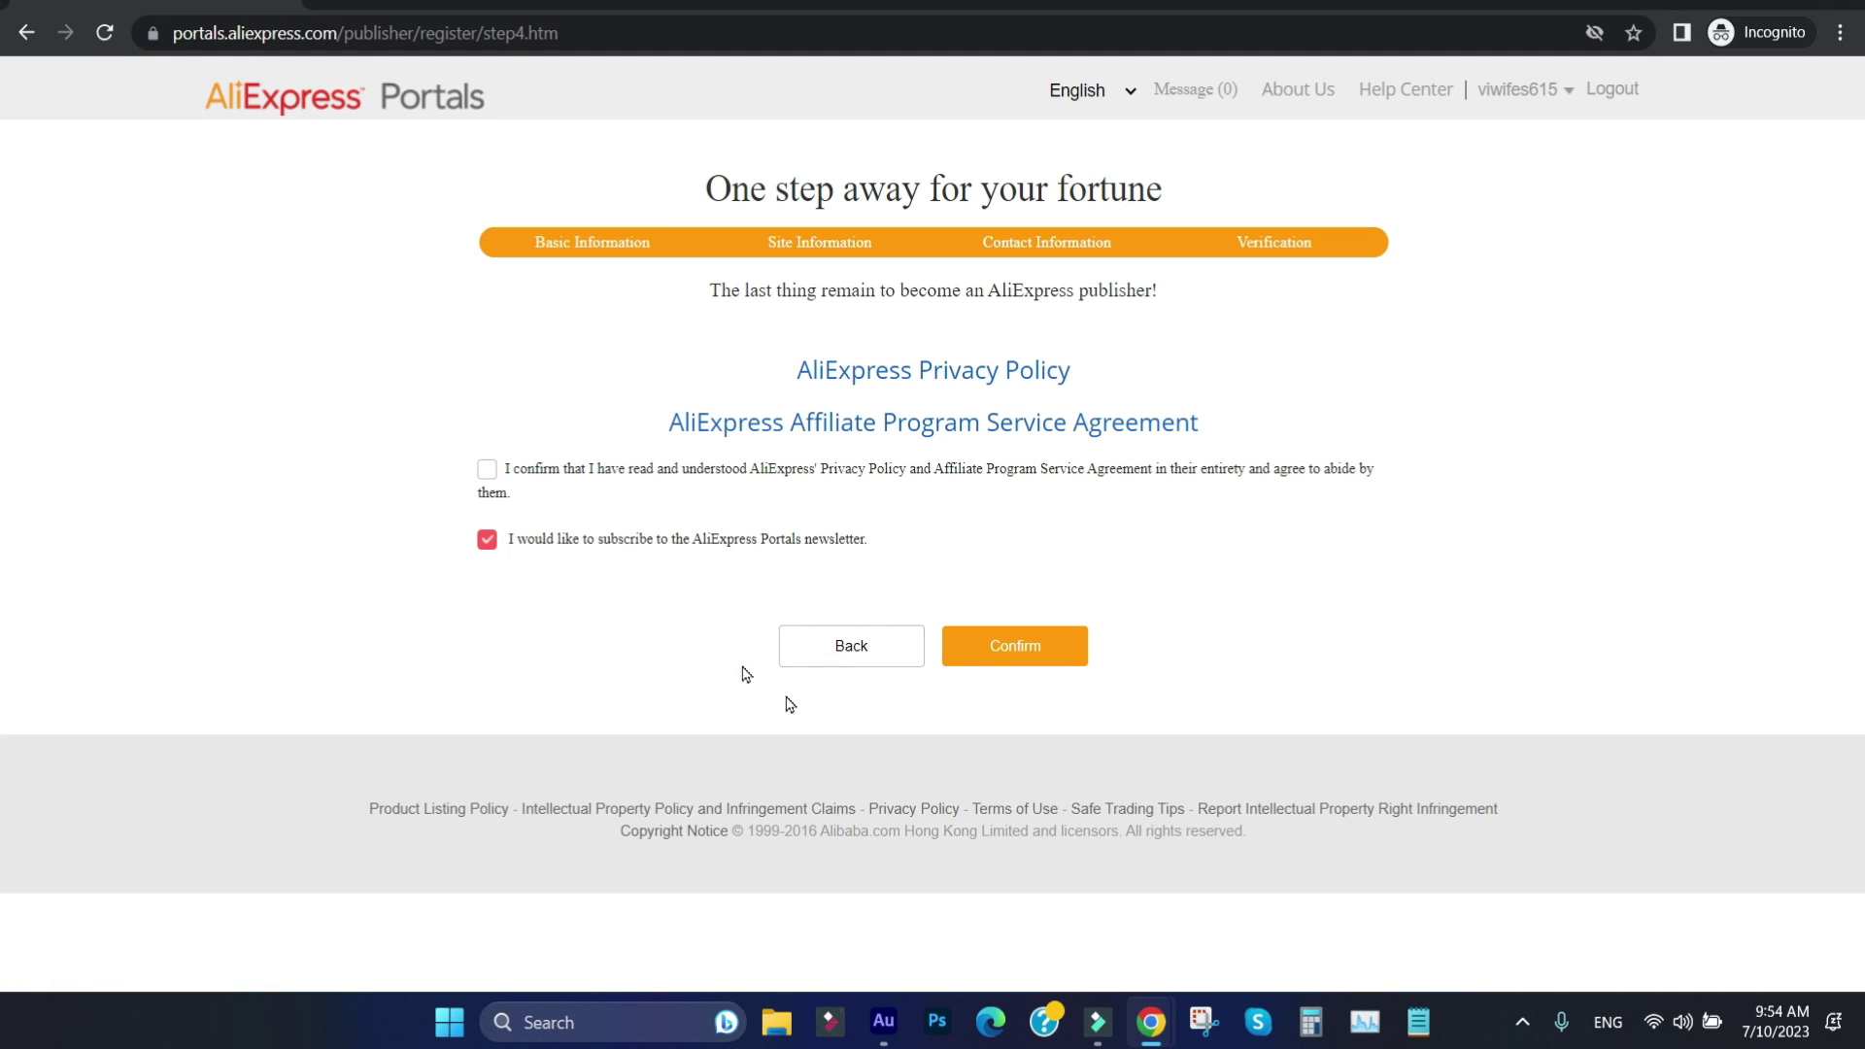
# Step: Agree to the Privacy Policy and Affiliate Program Service Agreement, then submit the application and dismiss the confirmation message
pyautogui.click(487, 474)
pyautogui.moveTo(724, 190); pyautogui.dragTo(1224, 206)
pyautogui.click(1196, 380)
pyautogui.click(1060, 664)
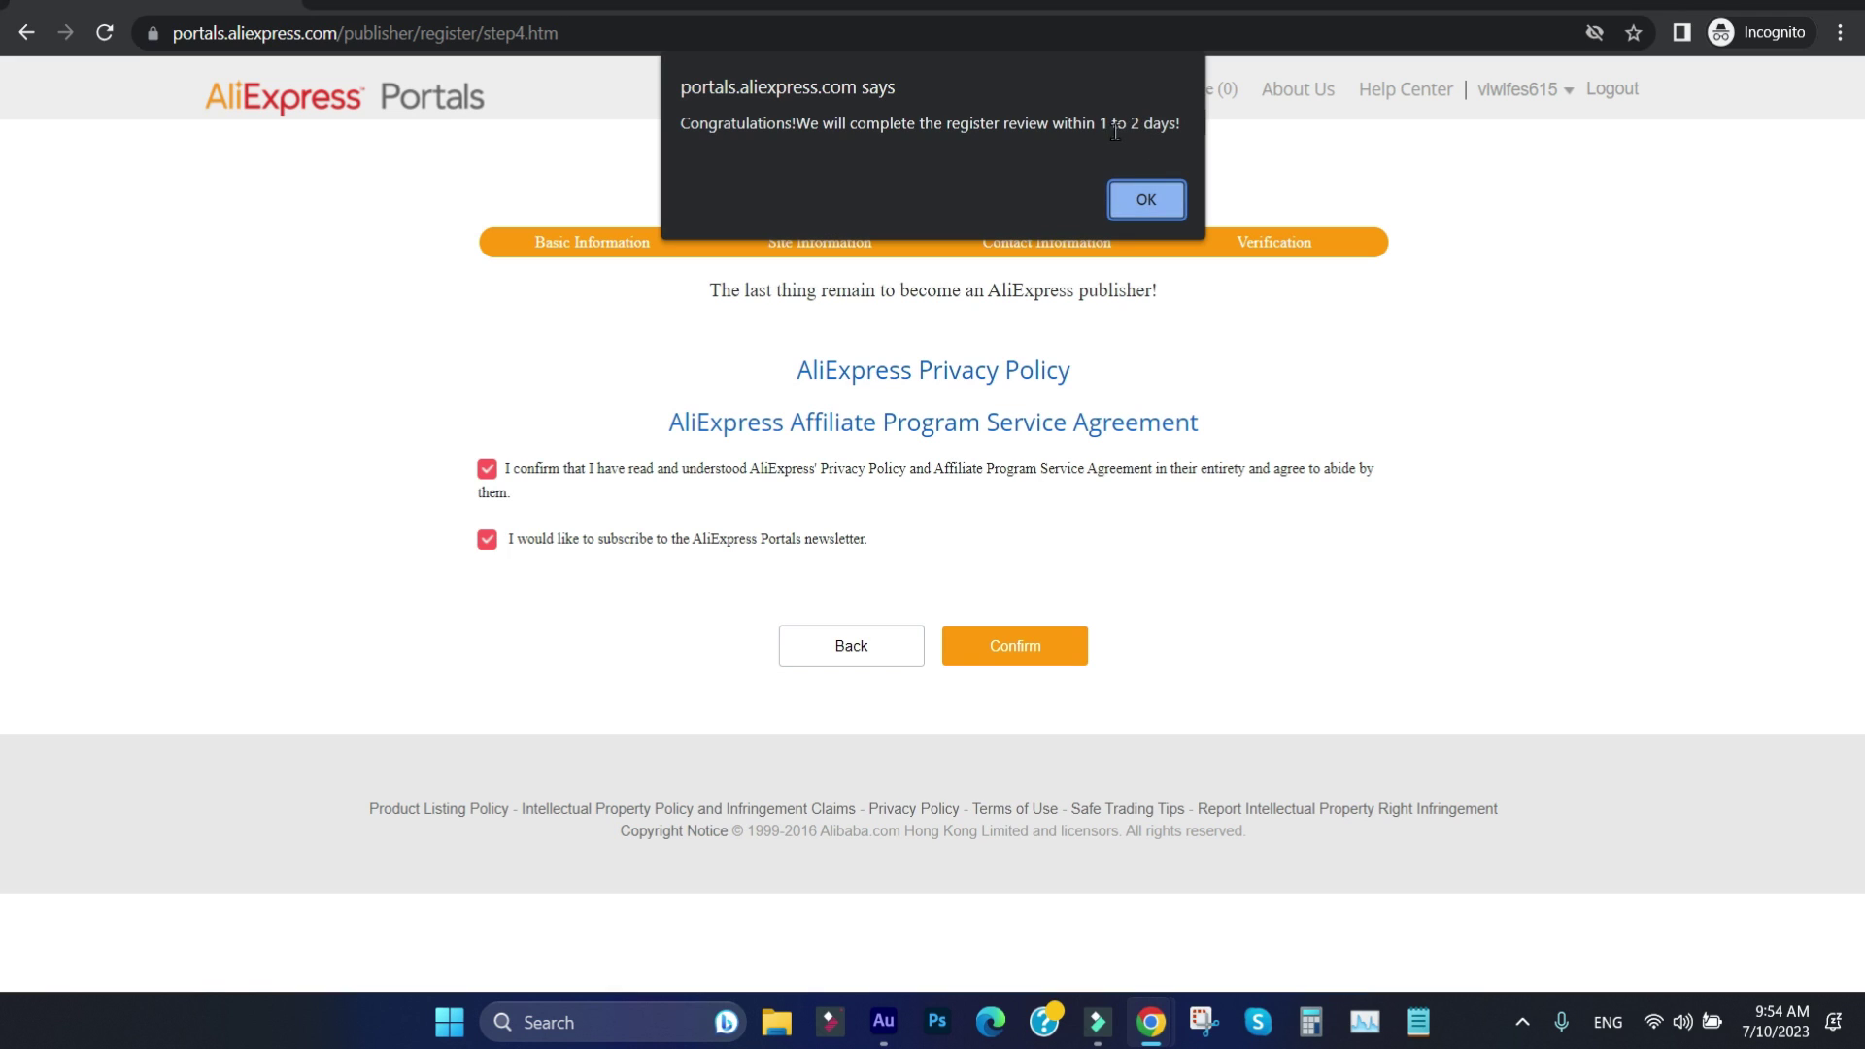
pyautogui.click(1178, 203)
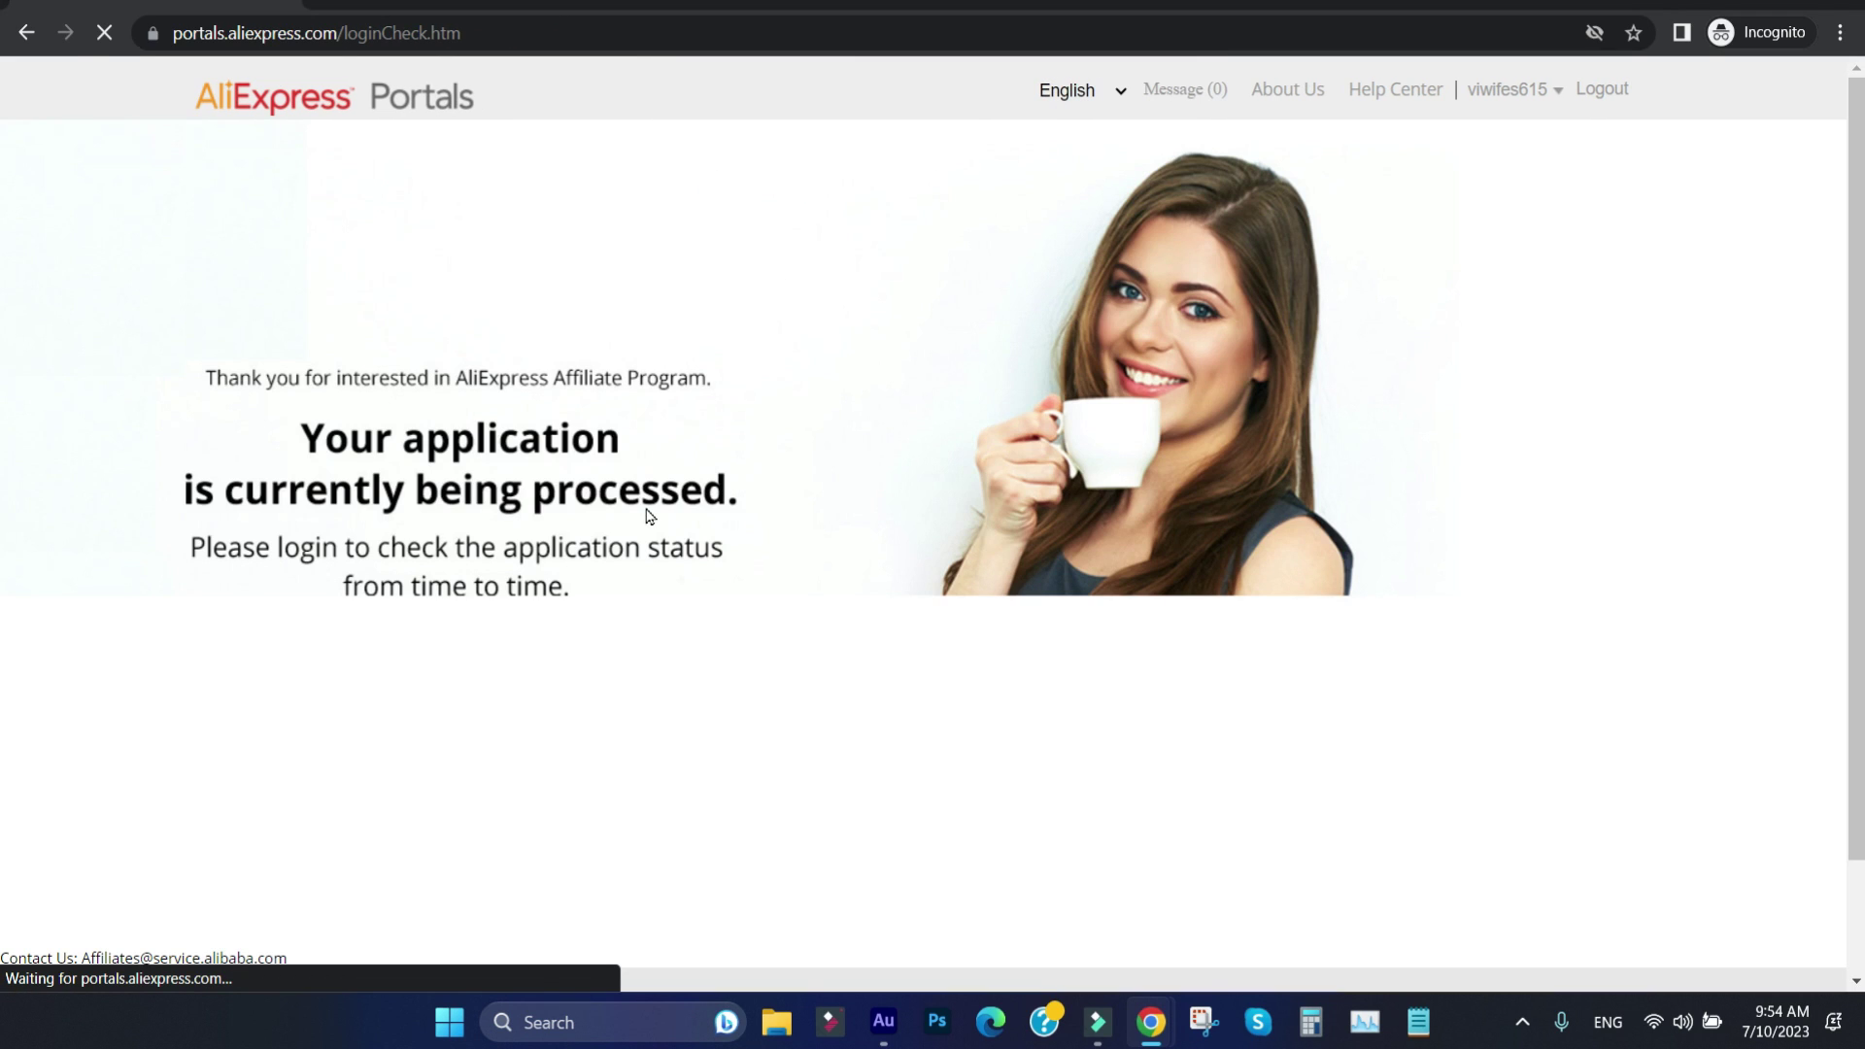
# Step: Review the application status page of the AliExpress affiliate program down to its footer
pyautogui.click(211, 376)
pyautogui.click(453, 470)
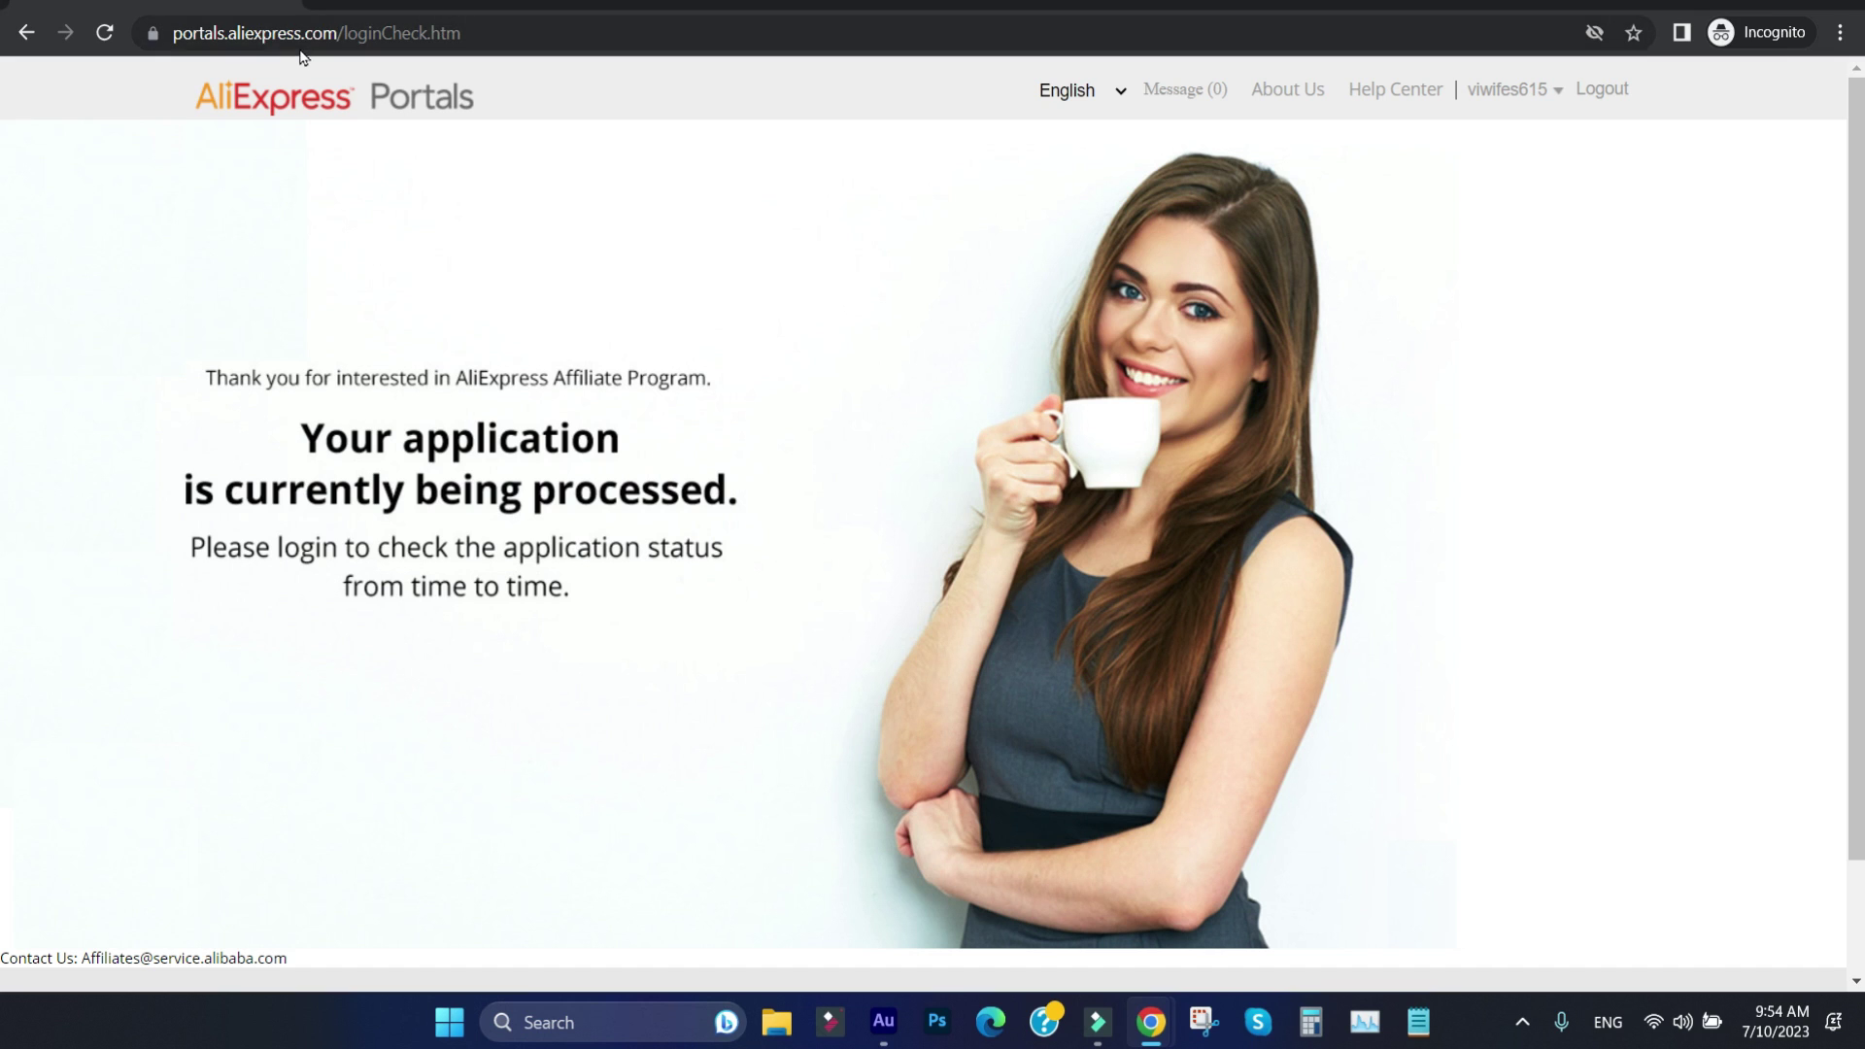
pyautogui.scroll(-2, 586, 481)
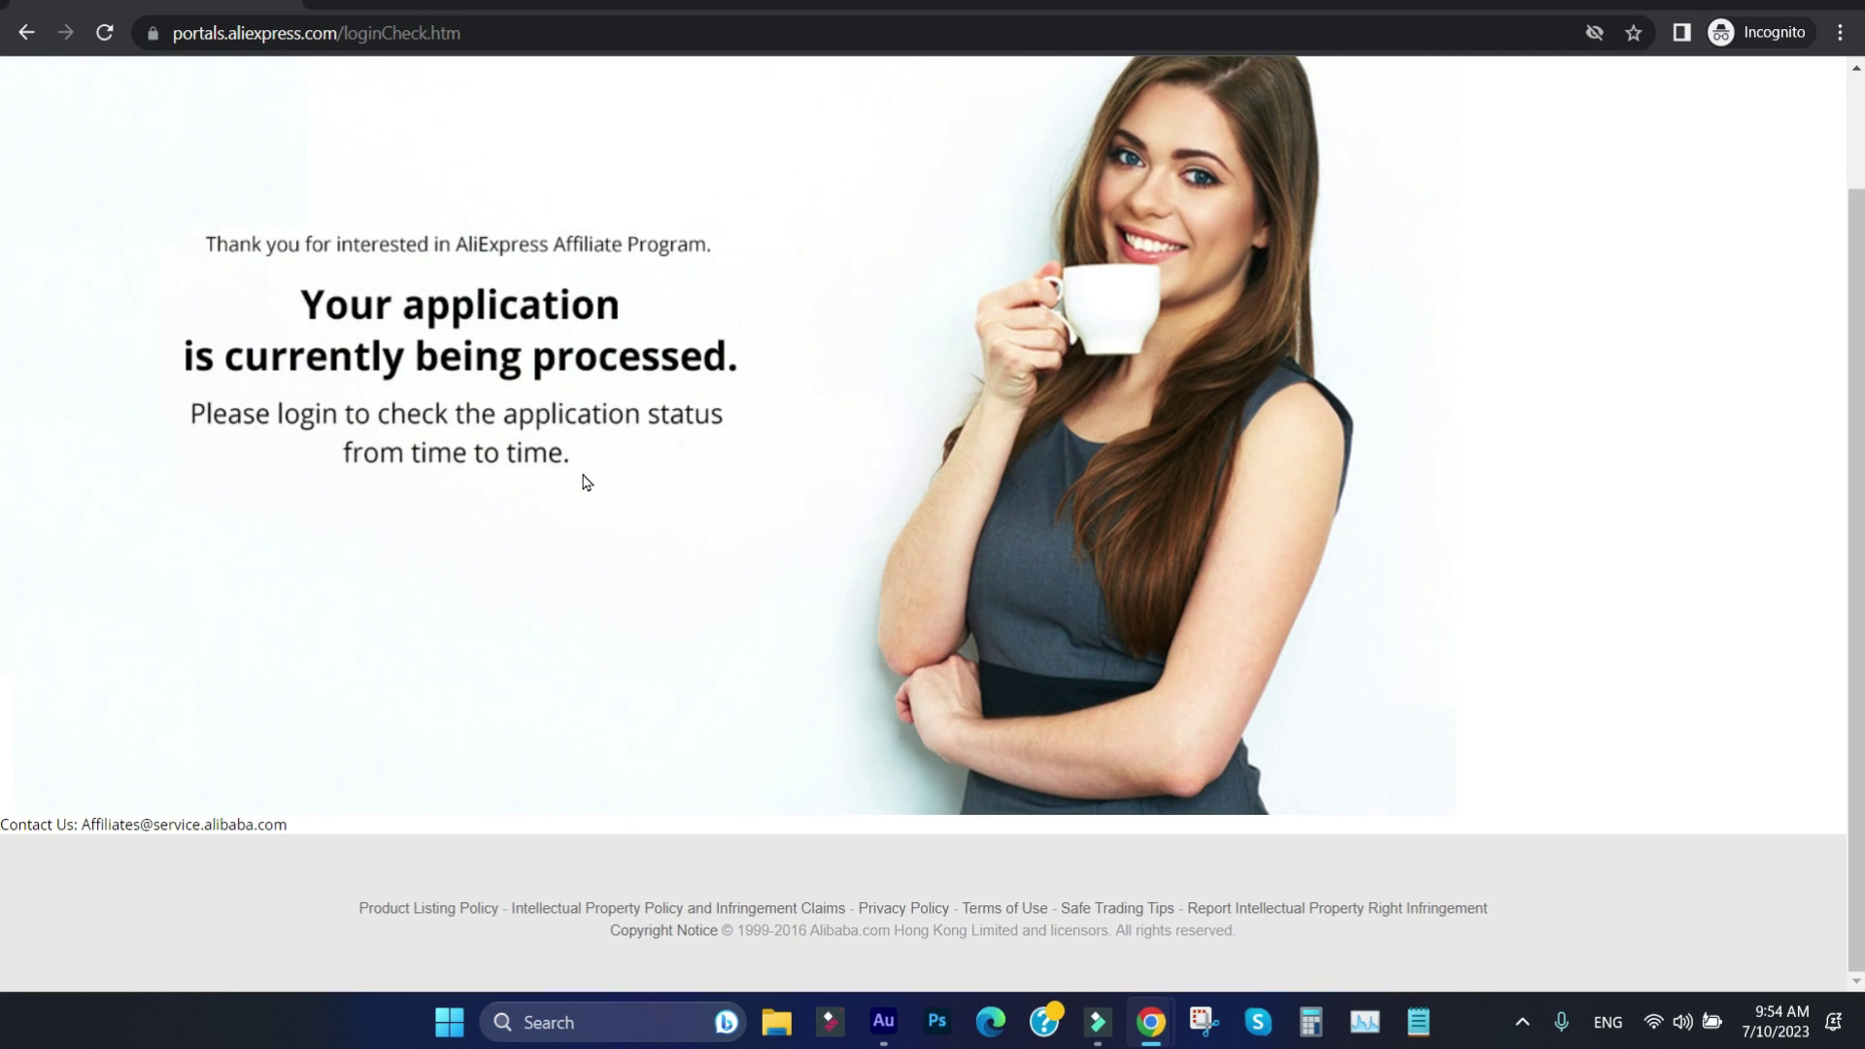
pyautogui.scroll(2, 586, 481)
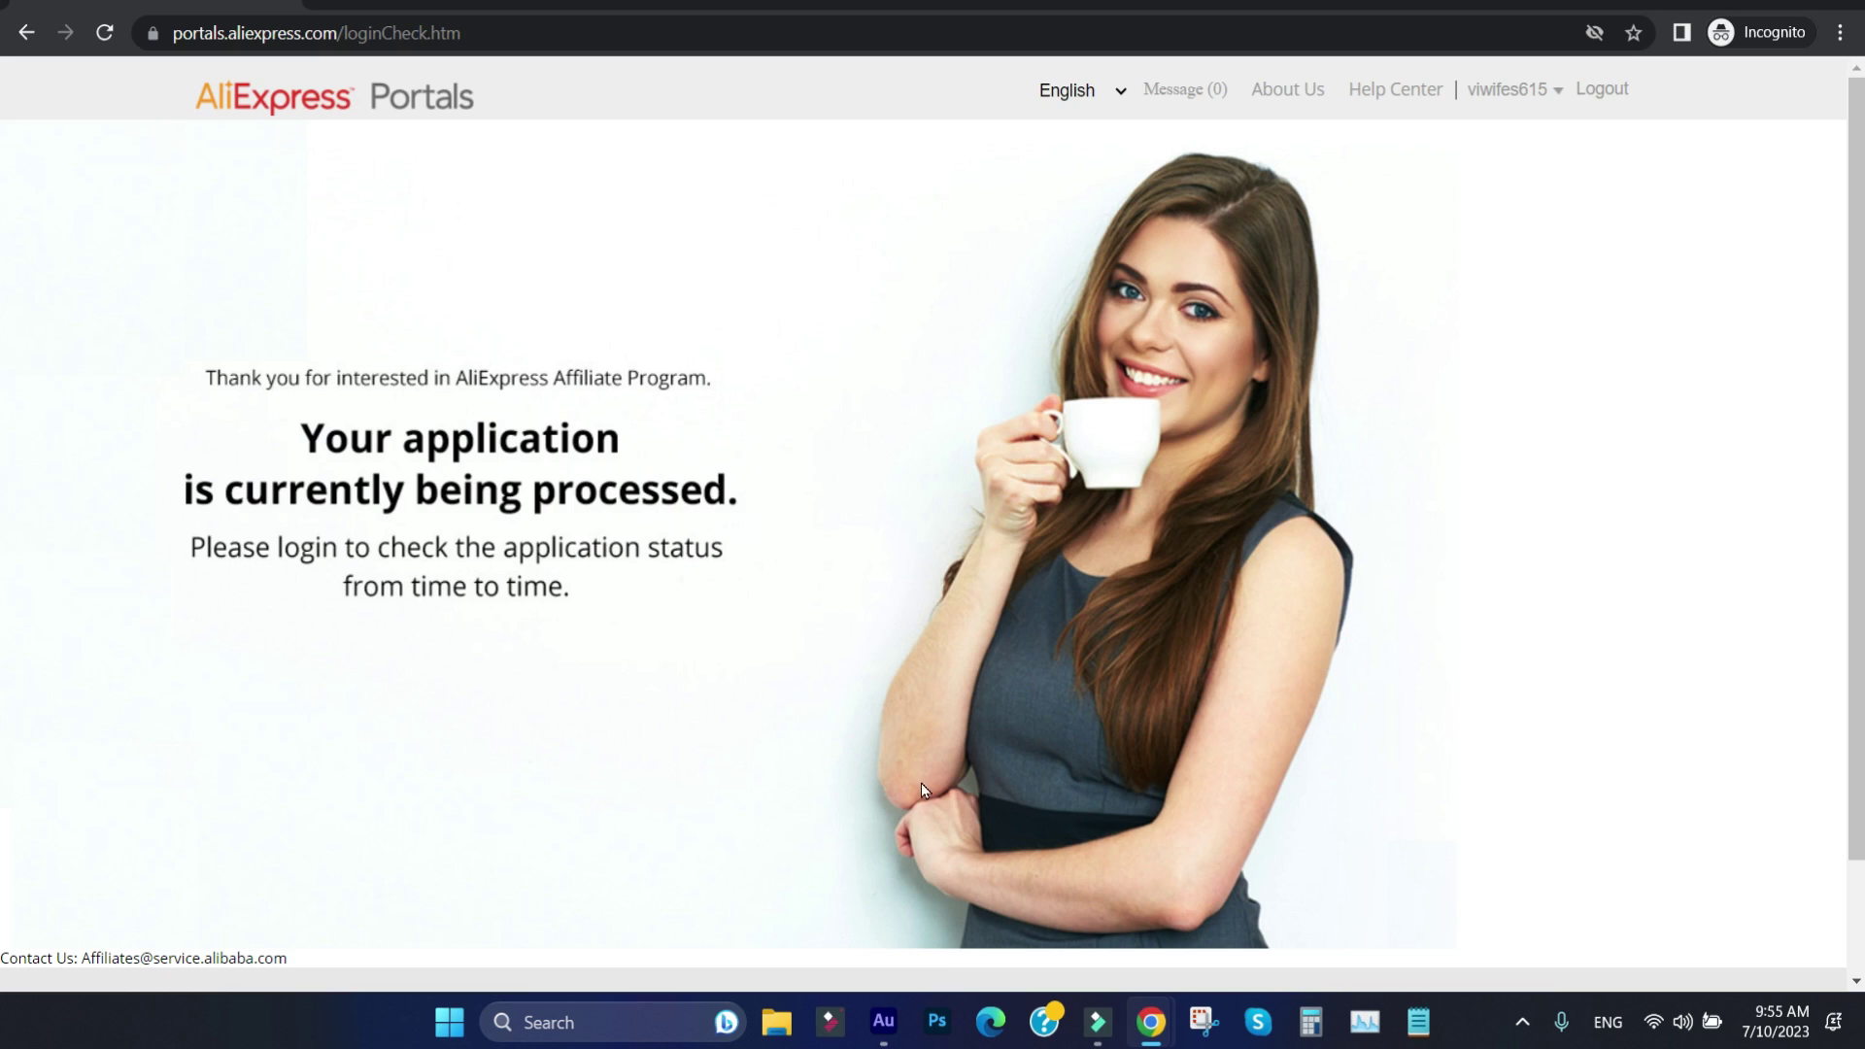
# Step: Switch to the browser window with the active Portals account and examine its home page, Account Overview balance and account options
pyautogui.hotkey('alt', 'Tab')
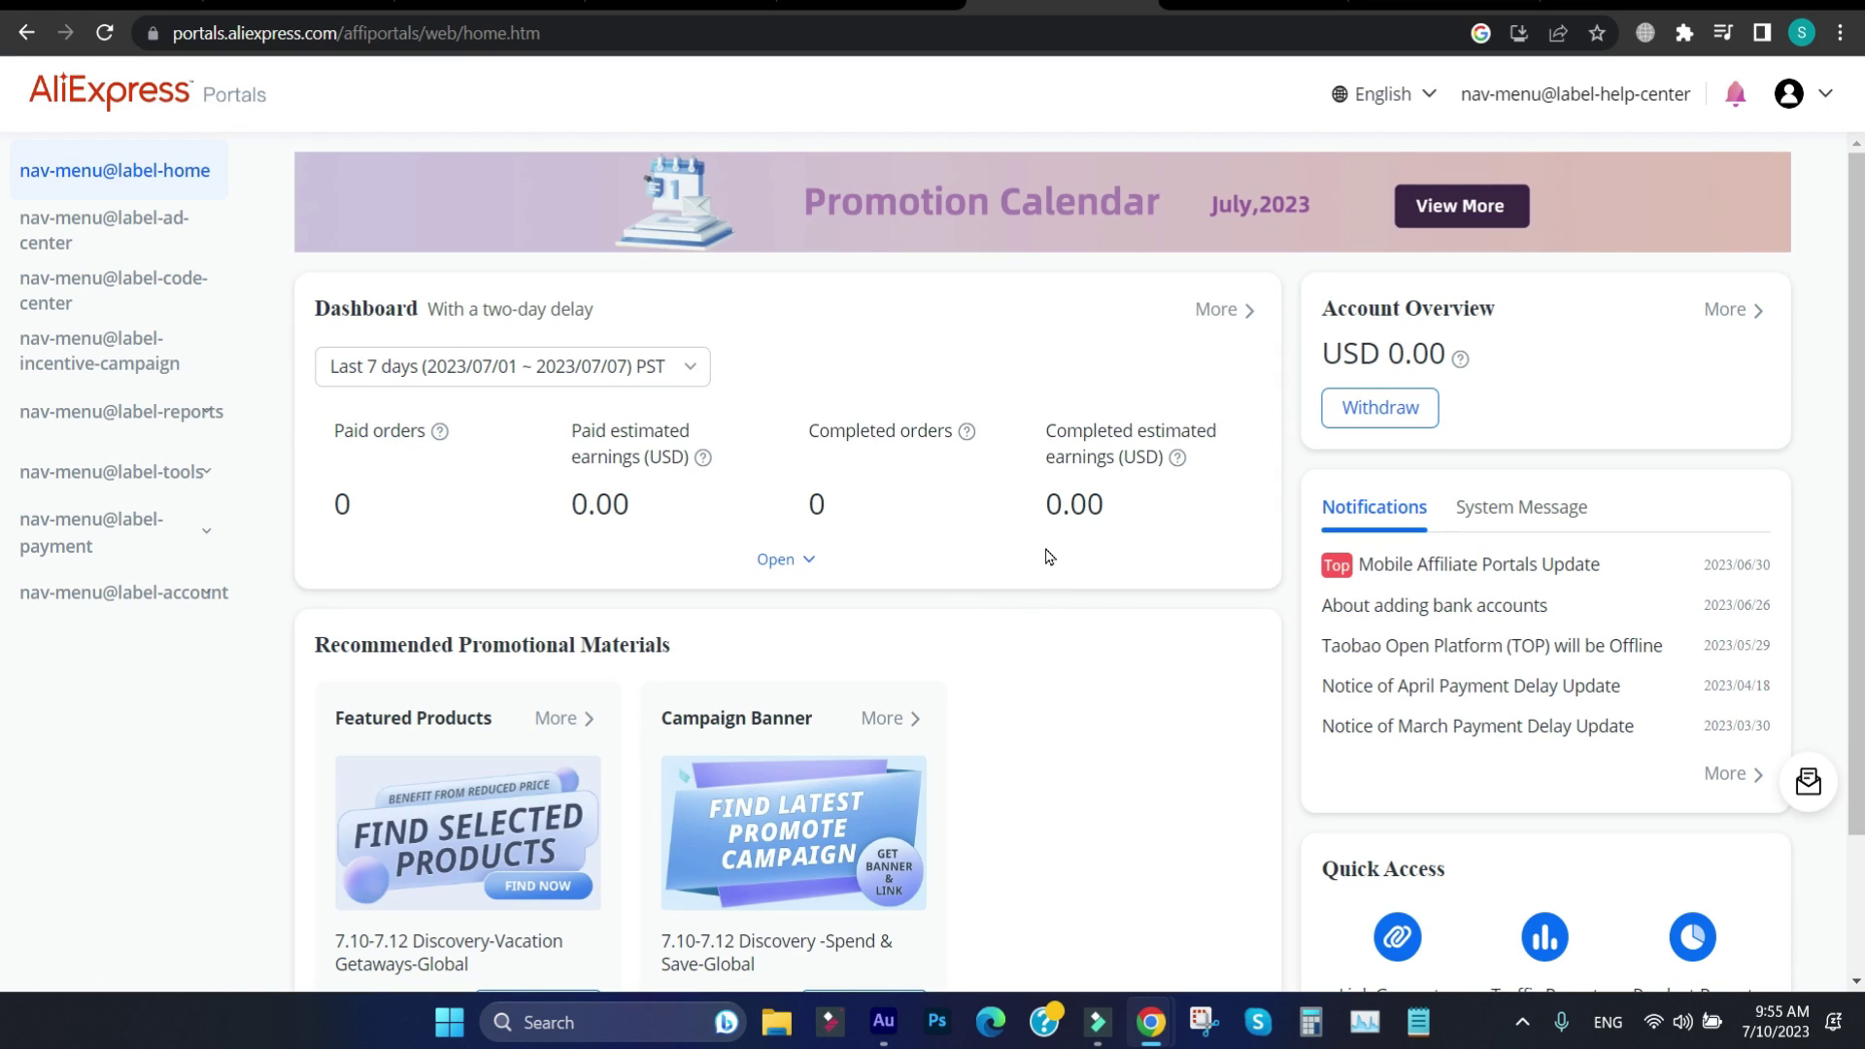
pyautogui.scroll(-2, 1057, 562)
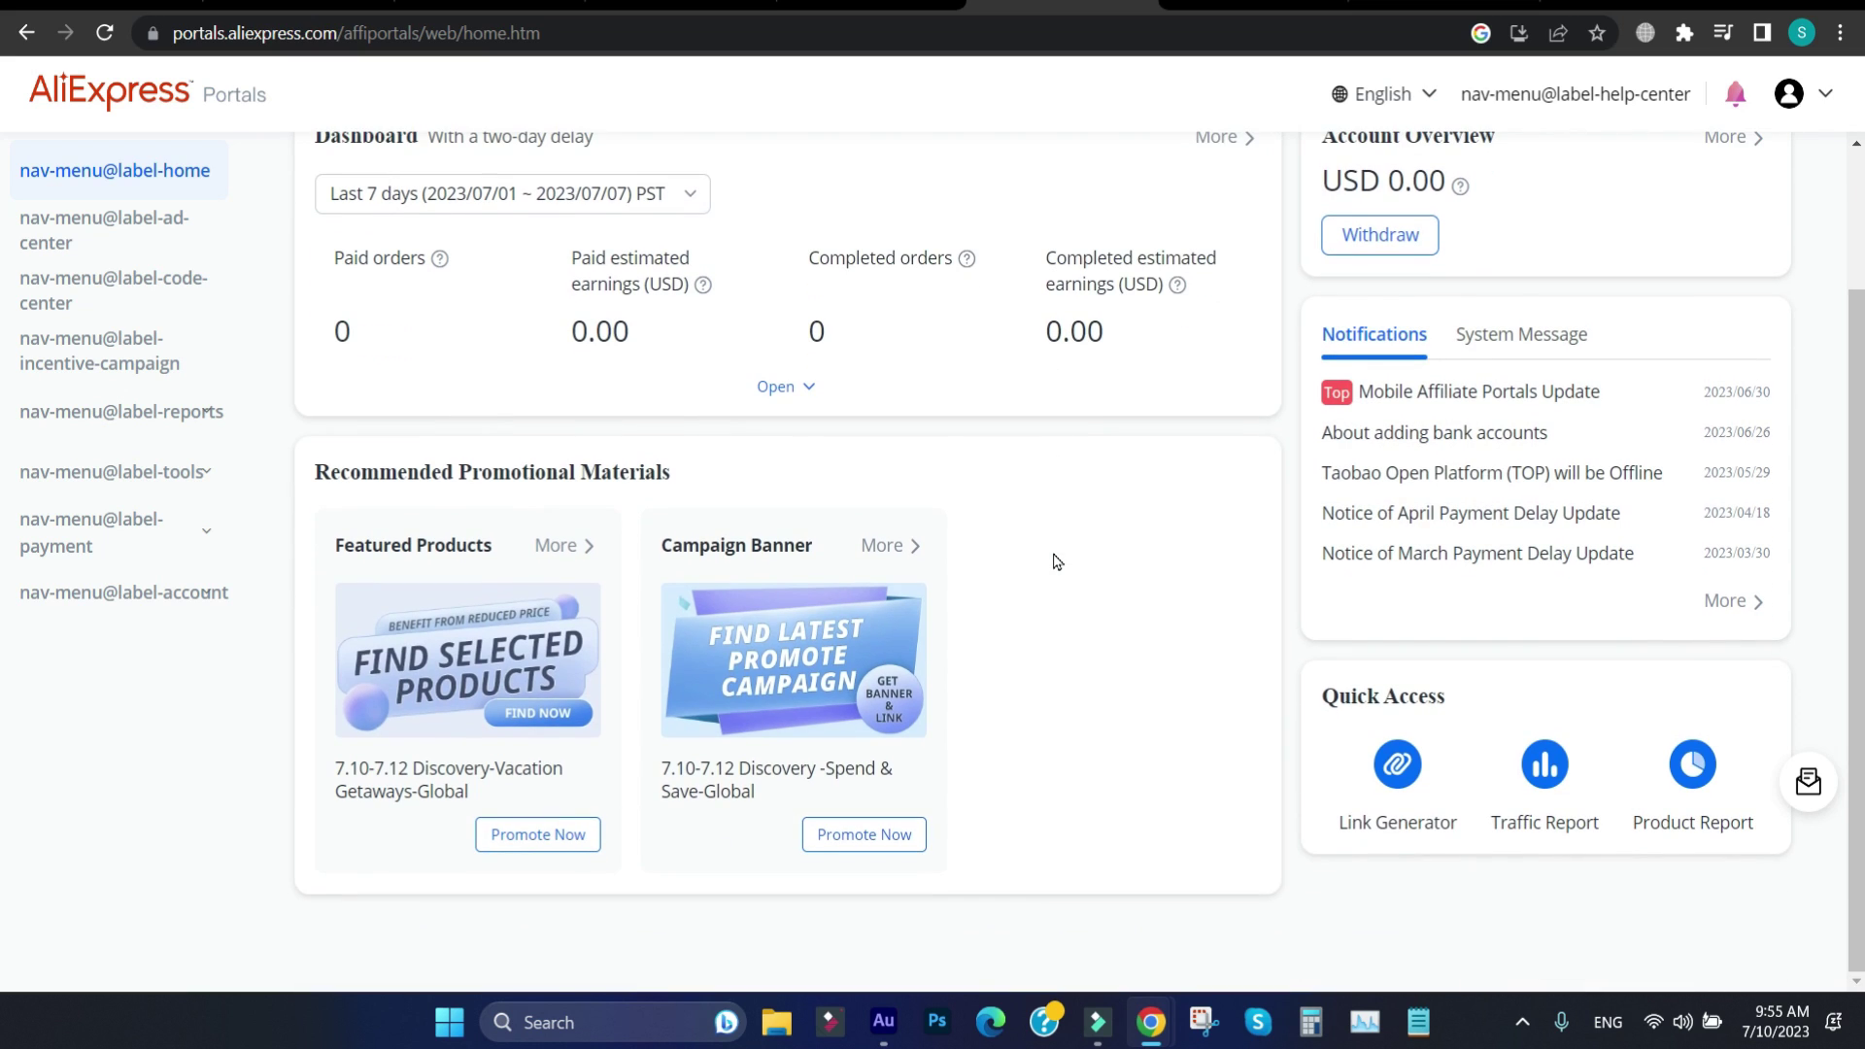
pyautogui.scroll(2, 1063, 558)
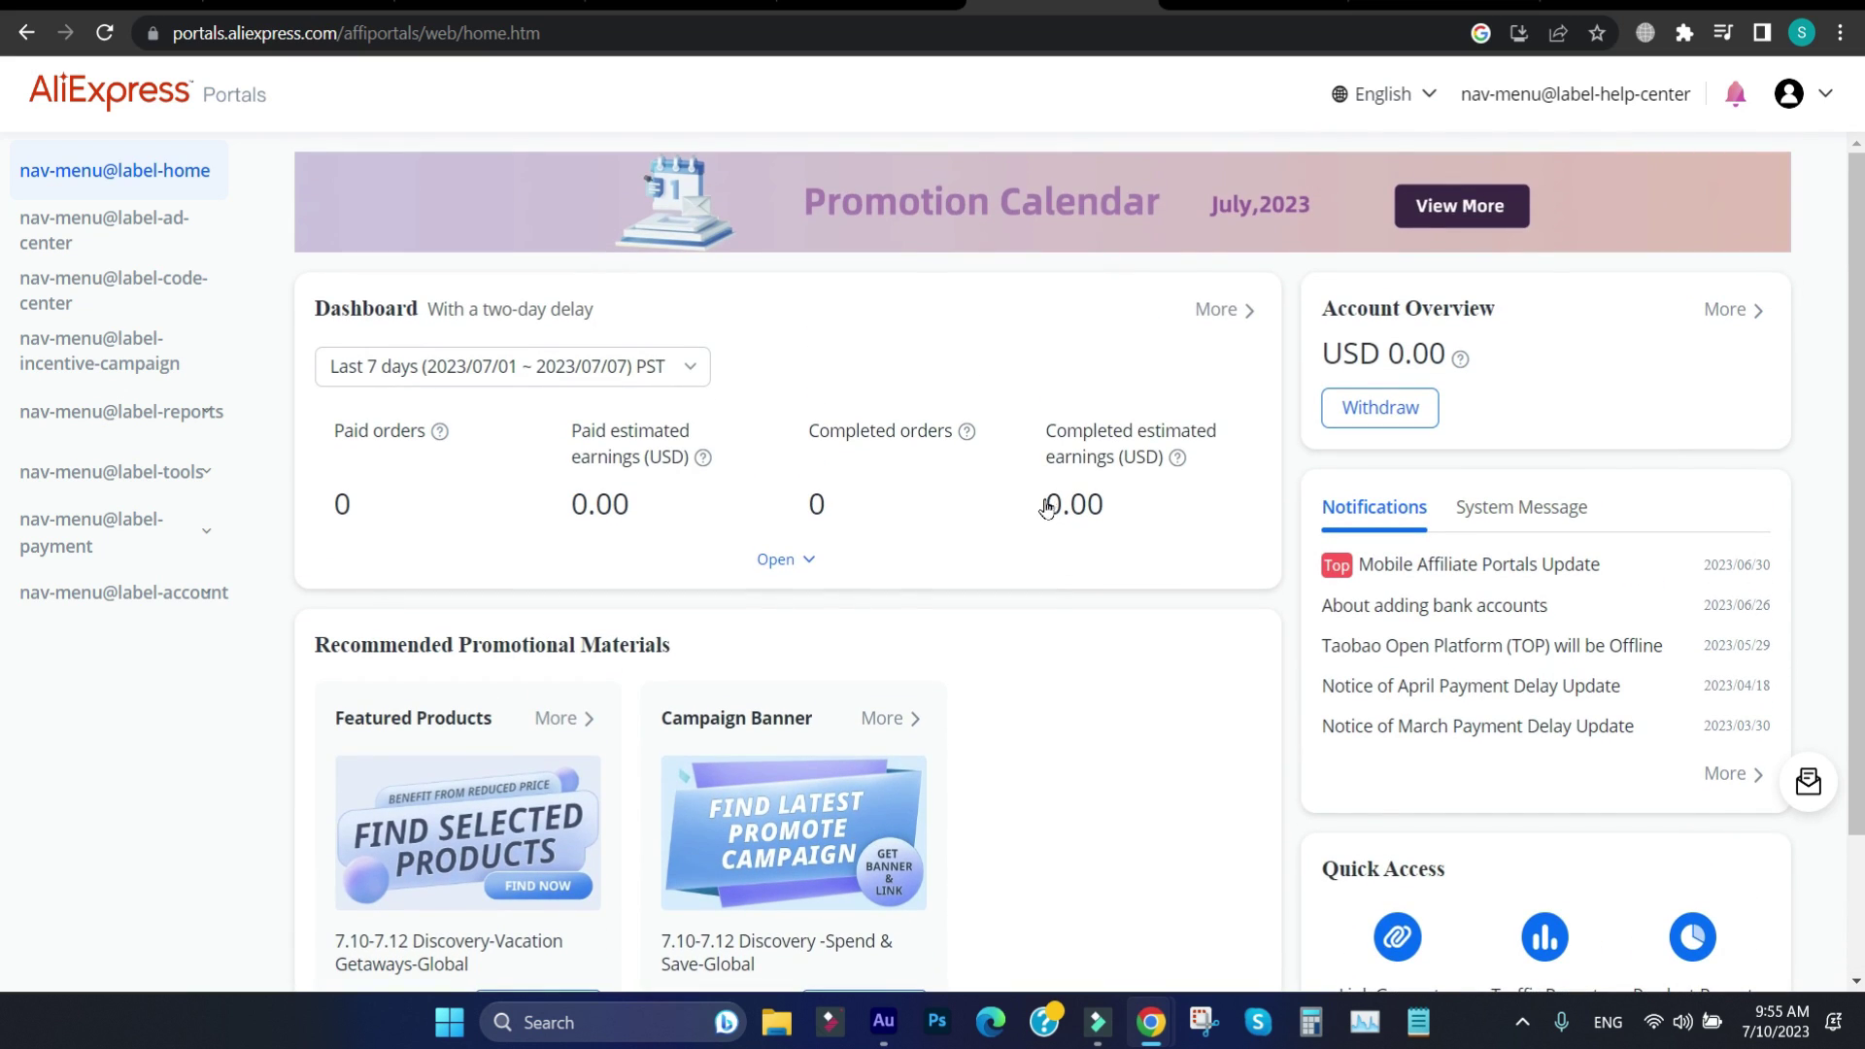
pyautogui.scroll(-2, 932, 534)
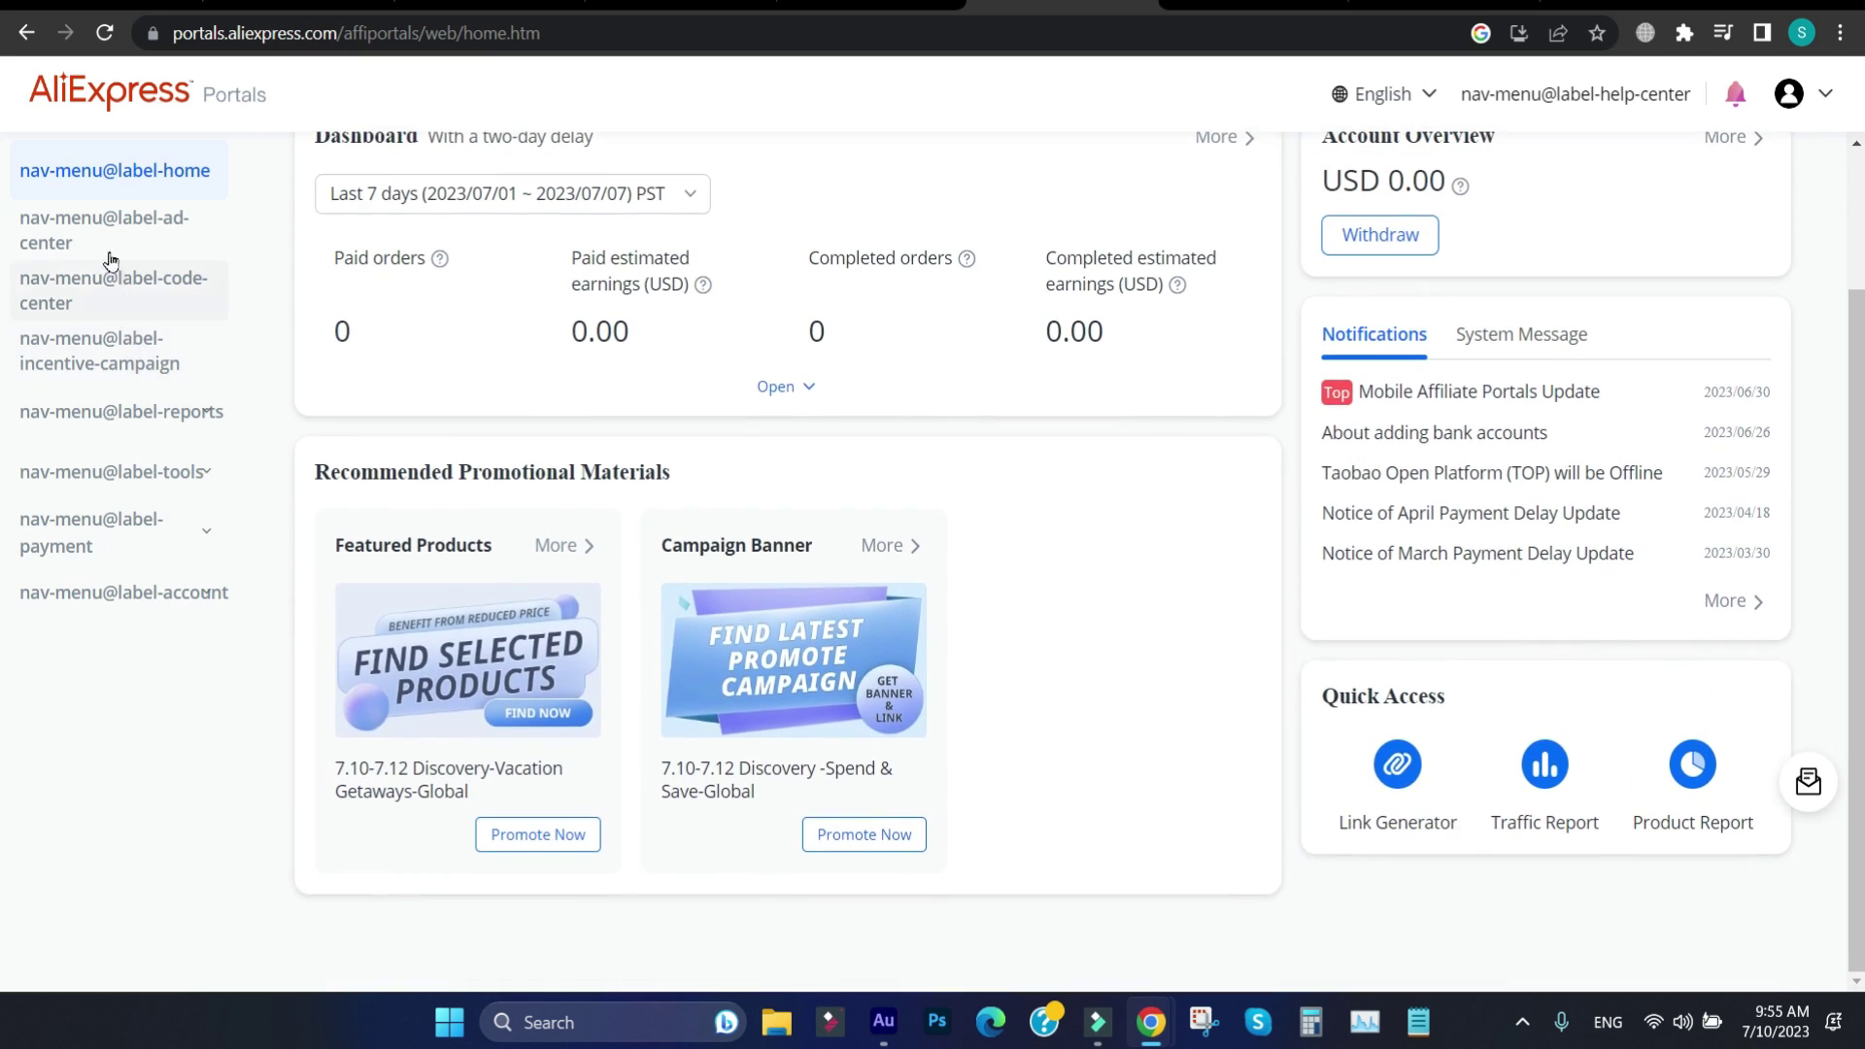
pyautogui.scroll(2, 812, 504)
pyautogui.moveTo(1480, 343); pyautogui.dragTo(1299, 350)
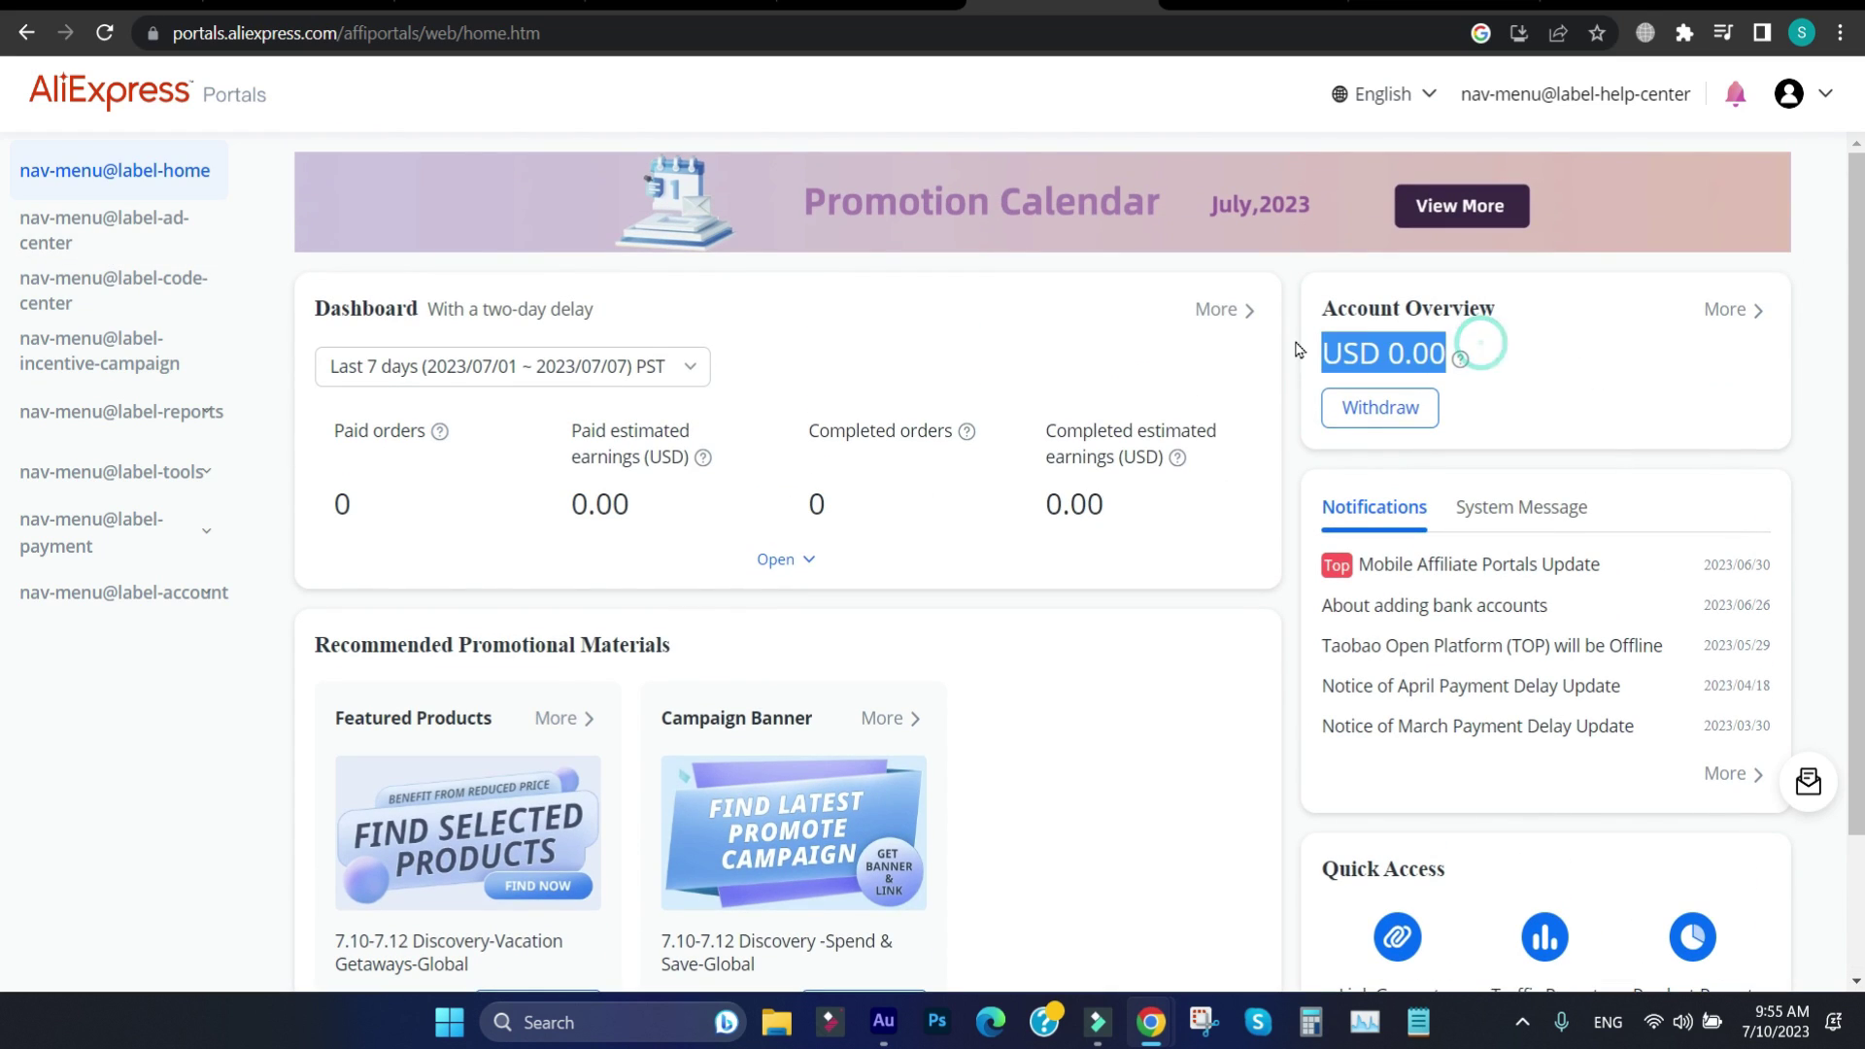
pyautogui.click(1362, 336)
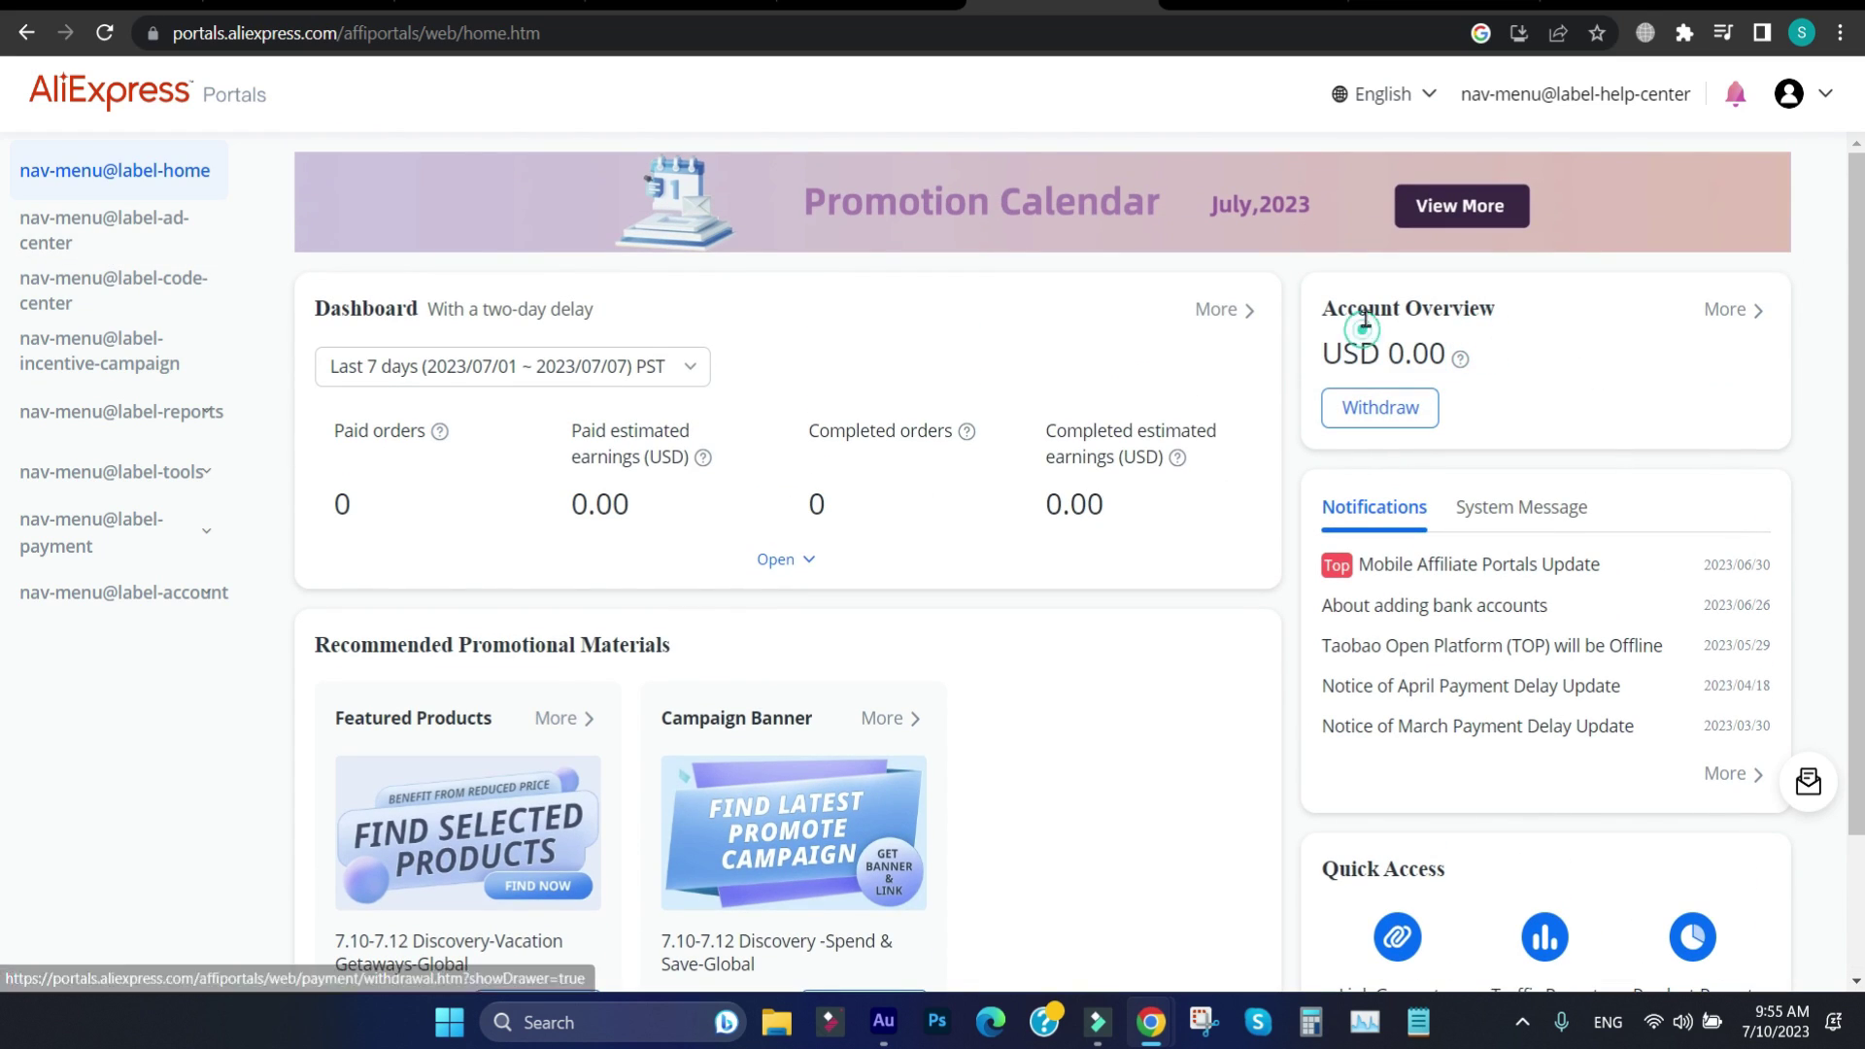
pyautogui.click(1841, 111)
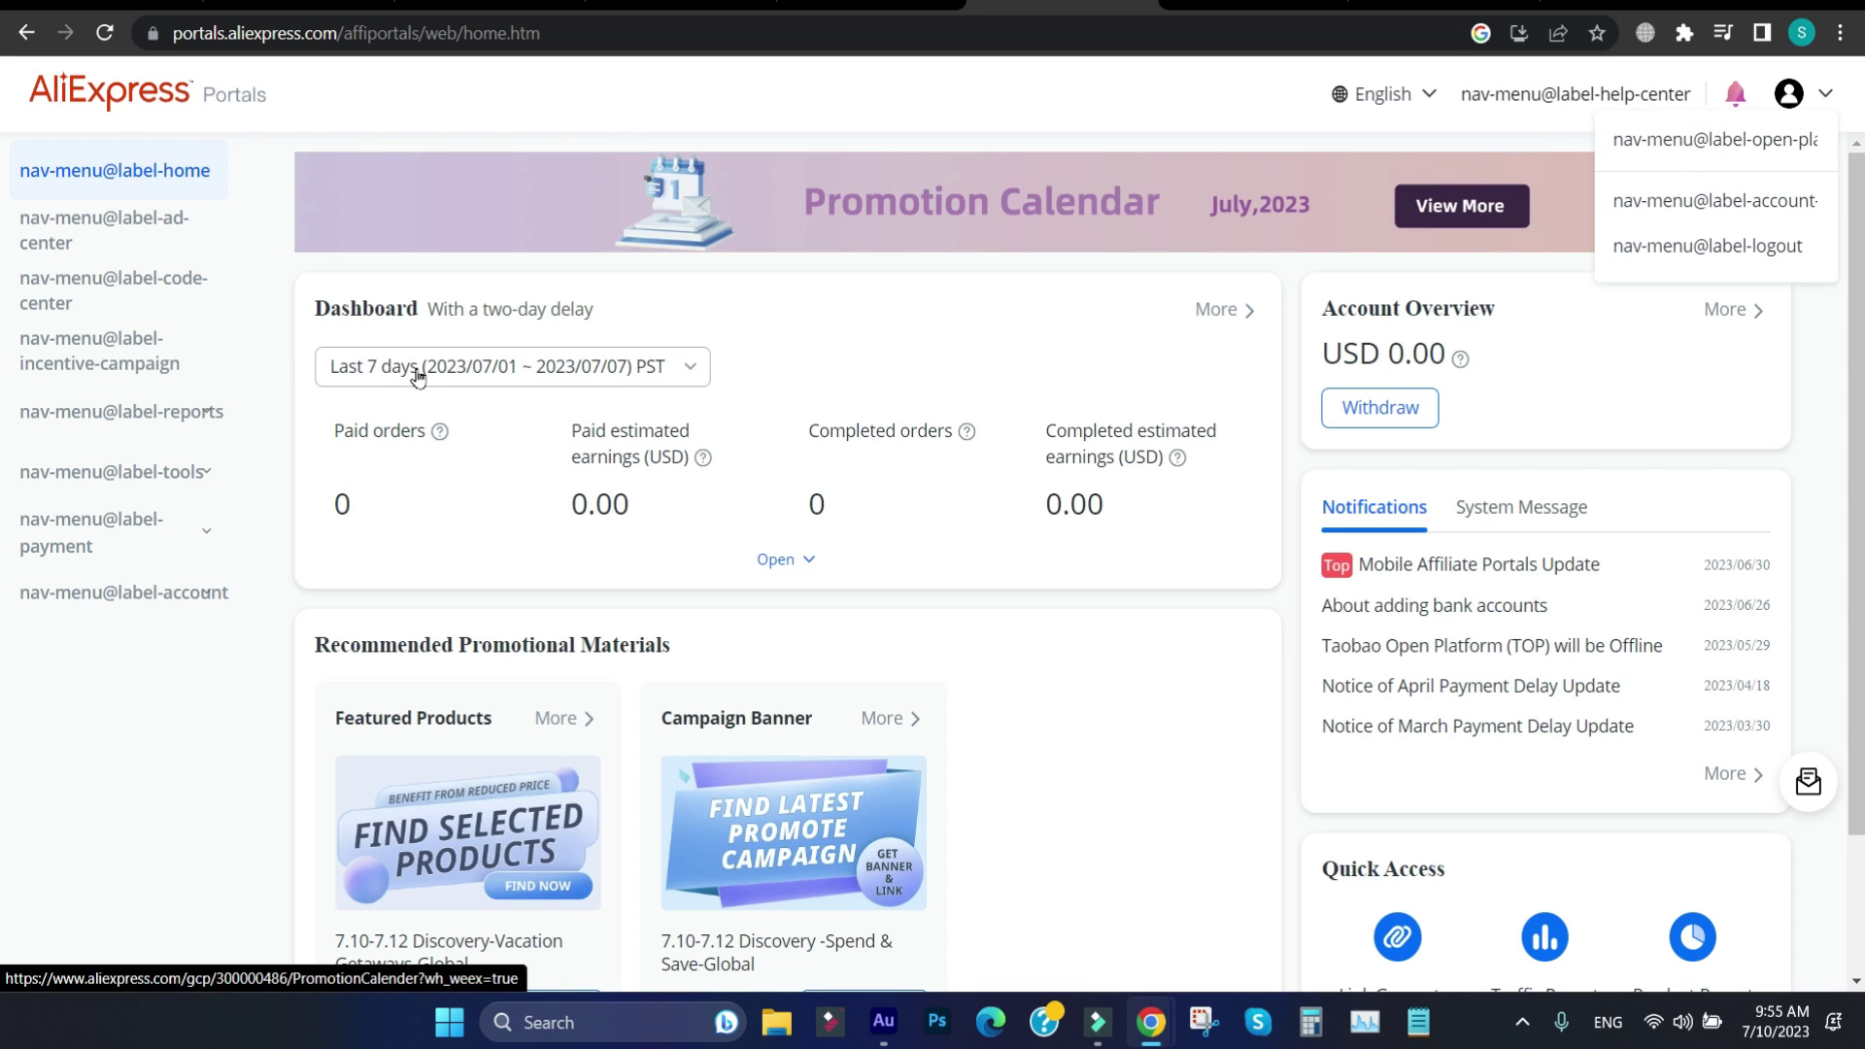
# Step: View the System Message list and check the Dashboard's date range options, keeping Last 7 days
pyautogui.scroll(-2, 417, 378)
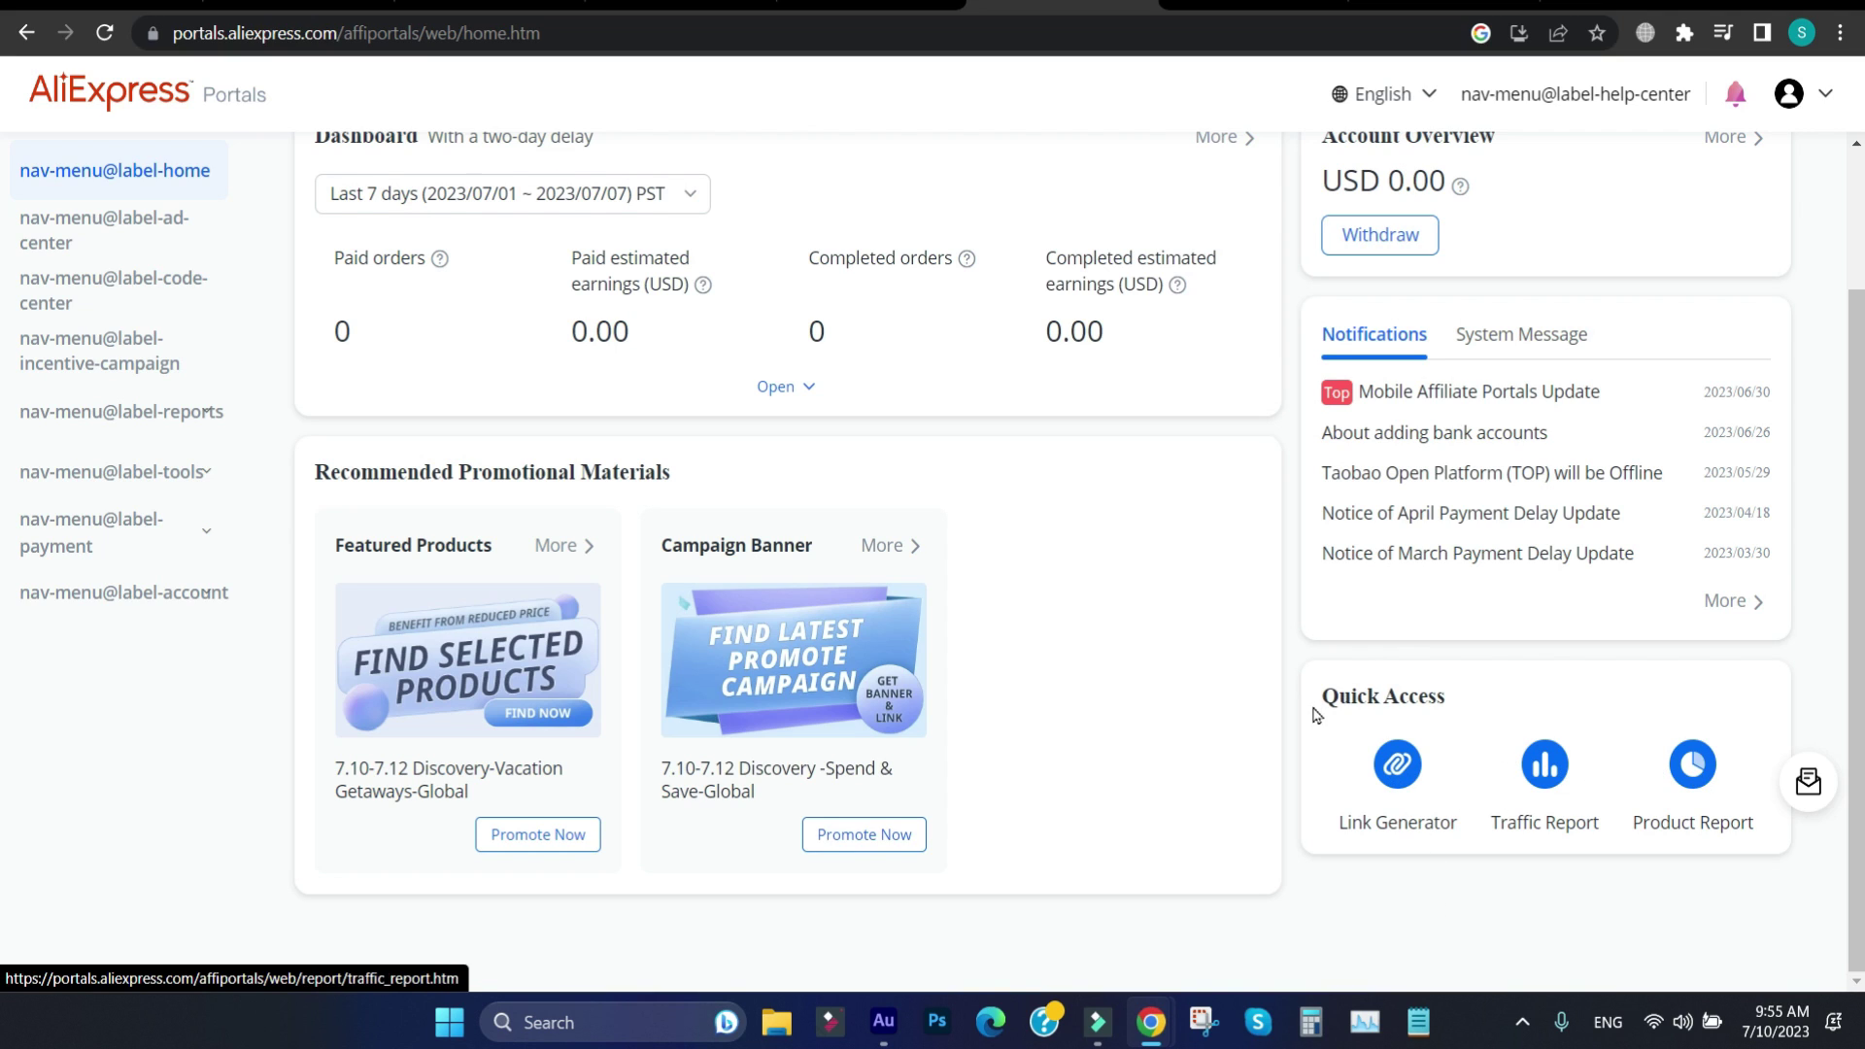
pyautogui.scroll(2, 1315, 708)
pyautogui.click(1488, 506)
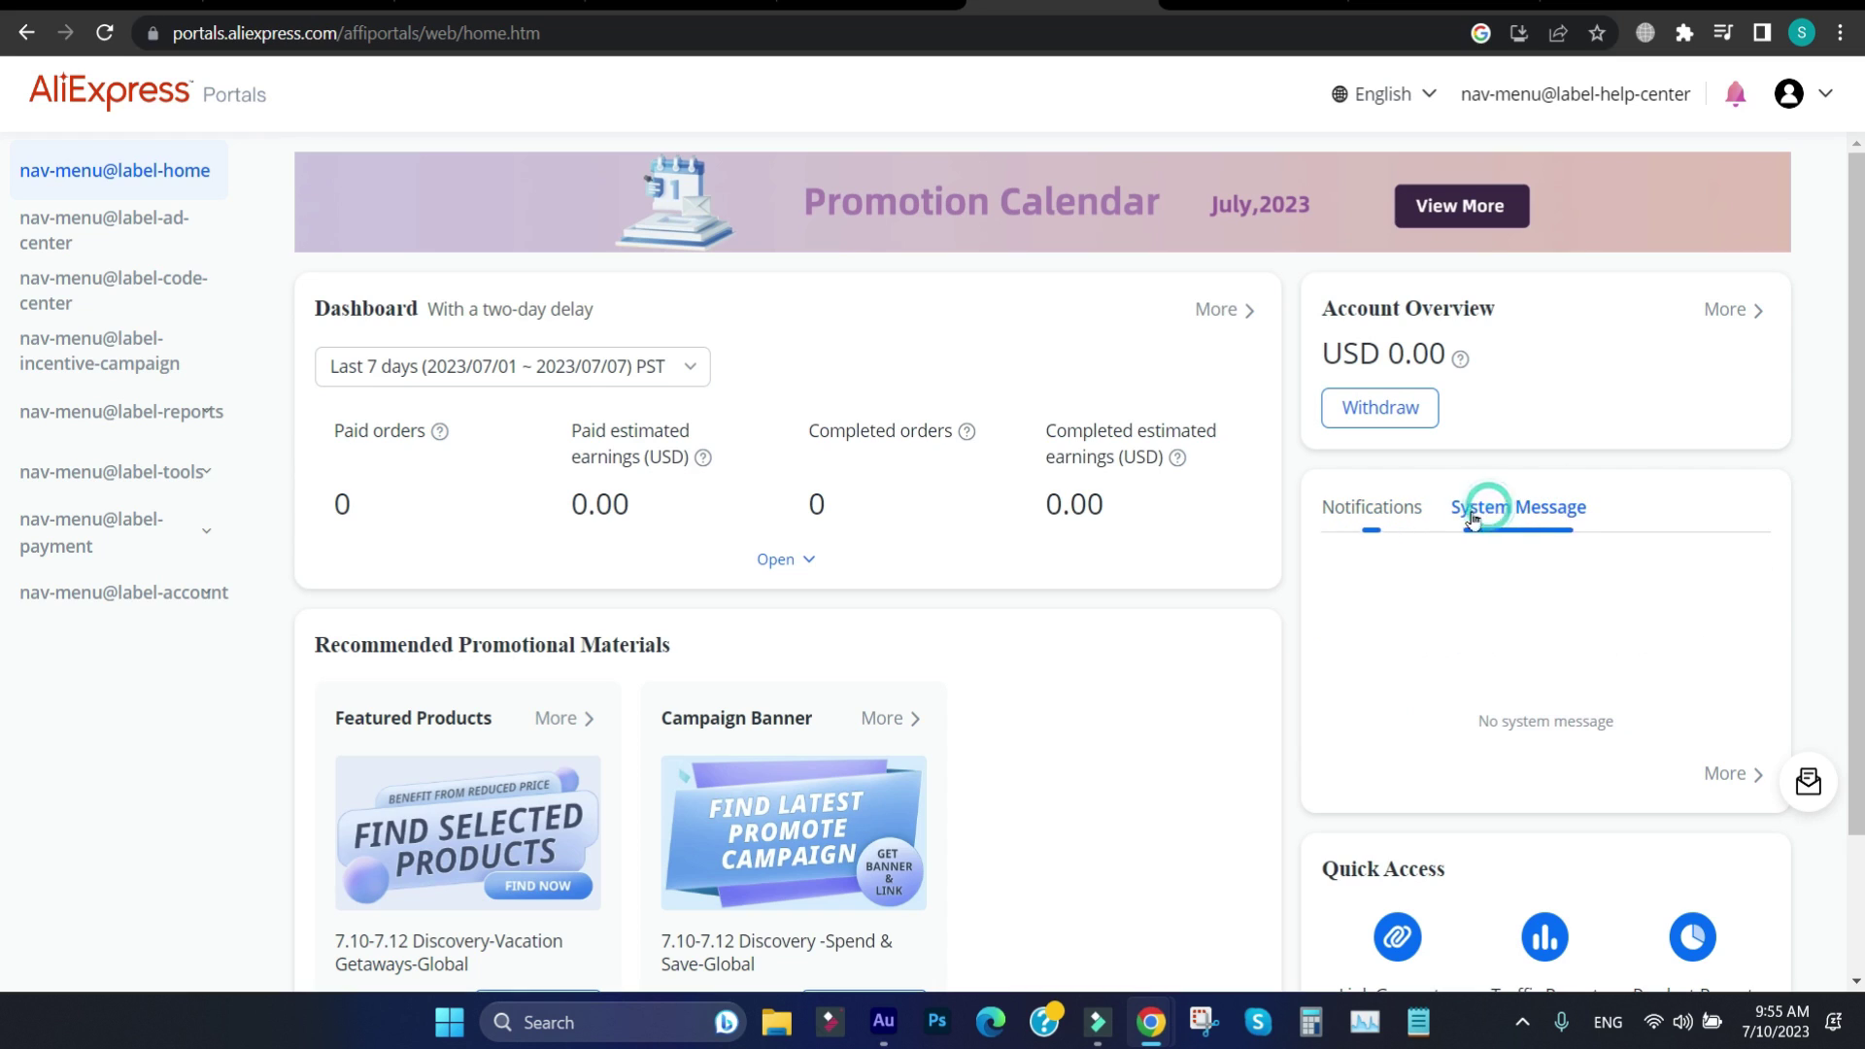
pyautogui.click(571, 367)
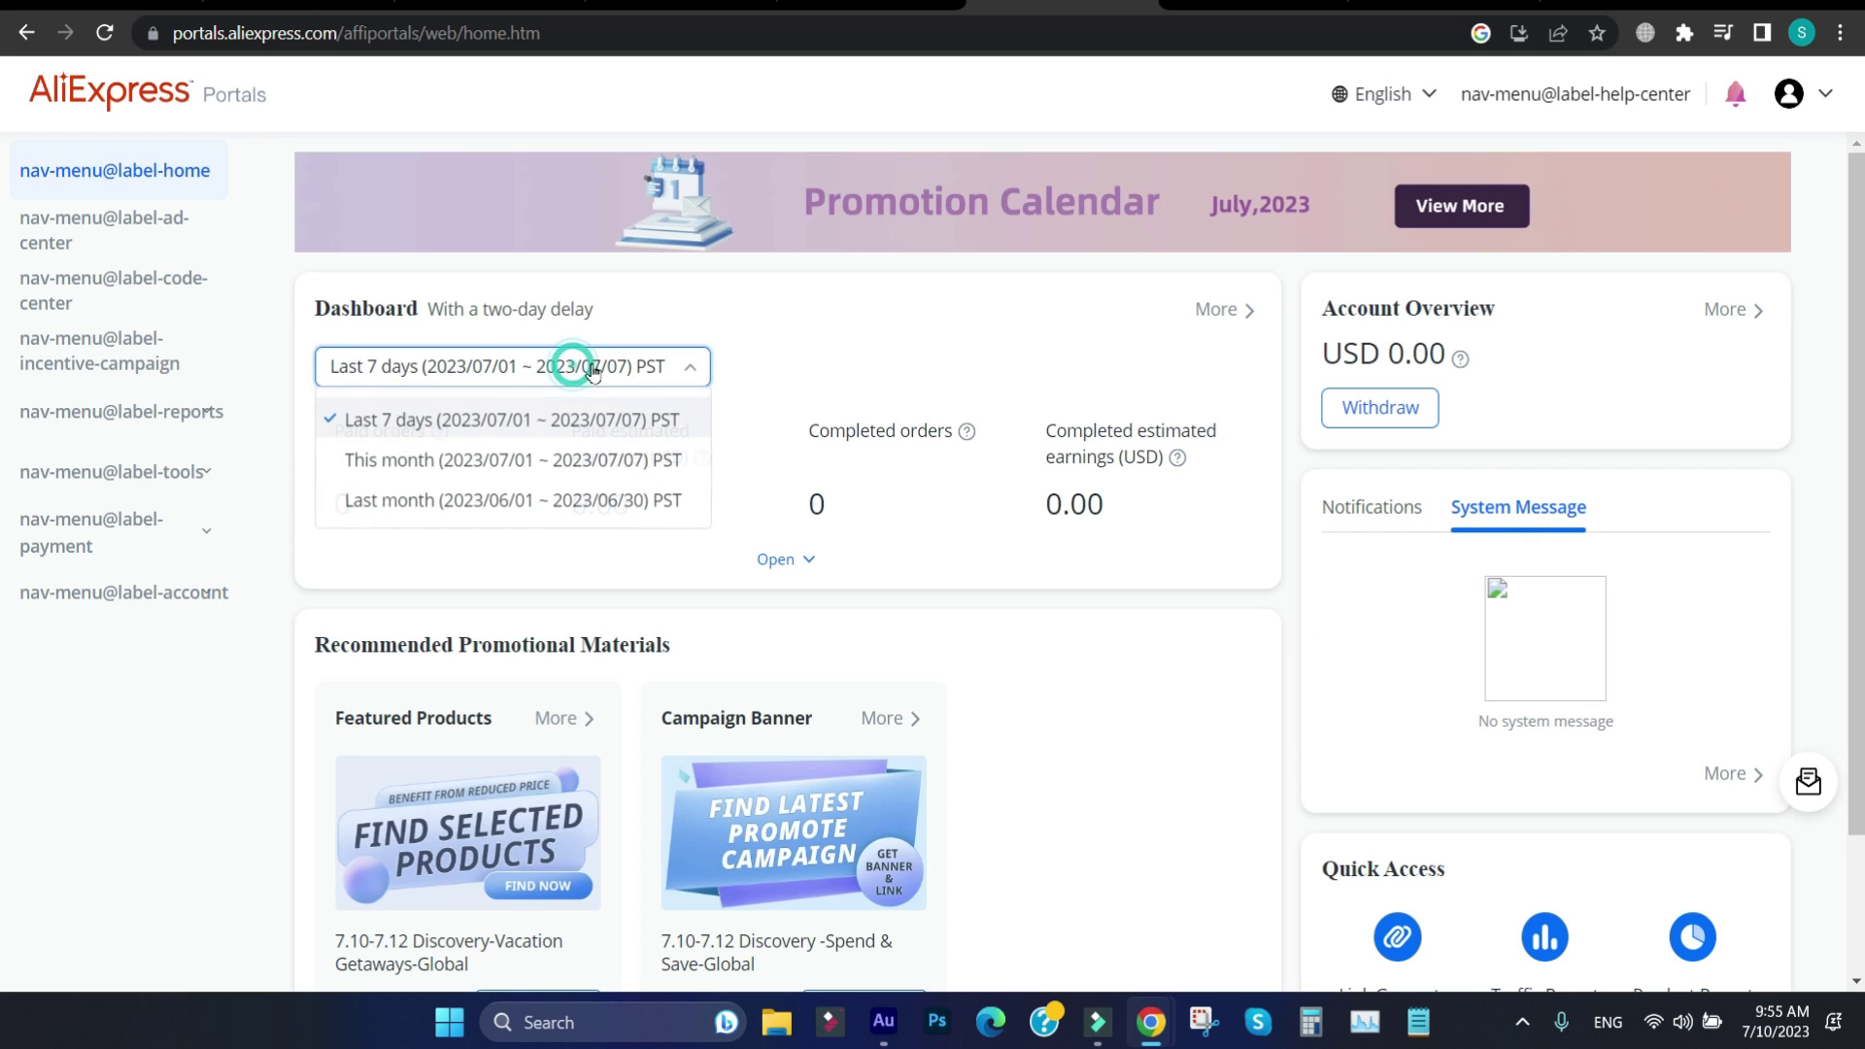
pyautogui.click(583, 416)
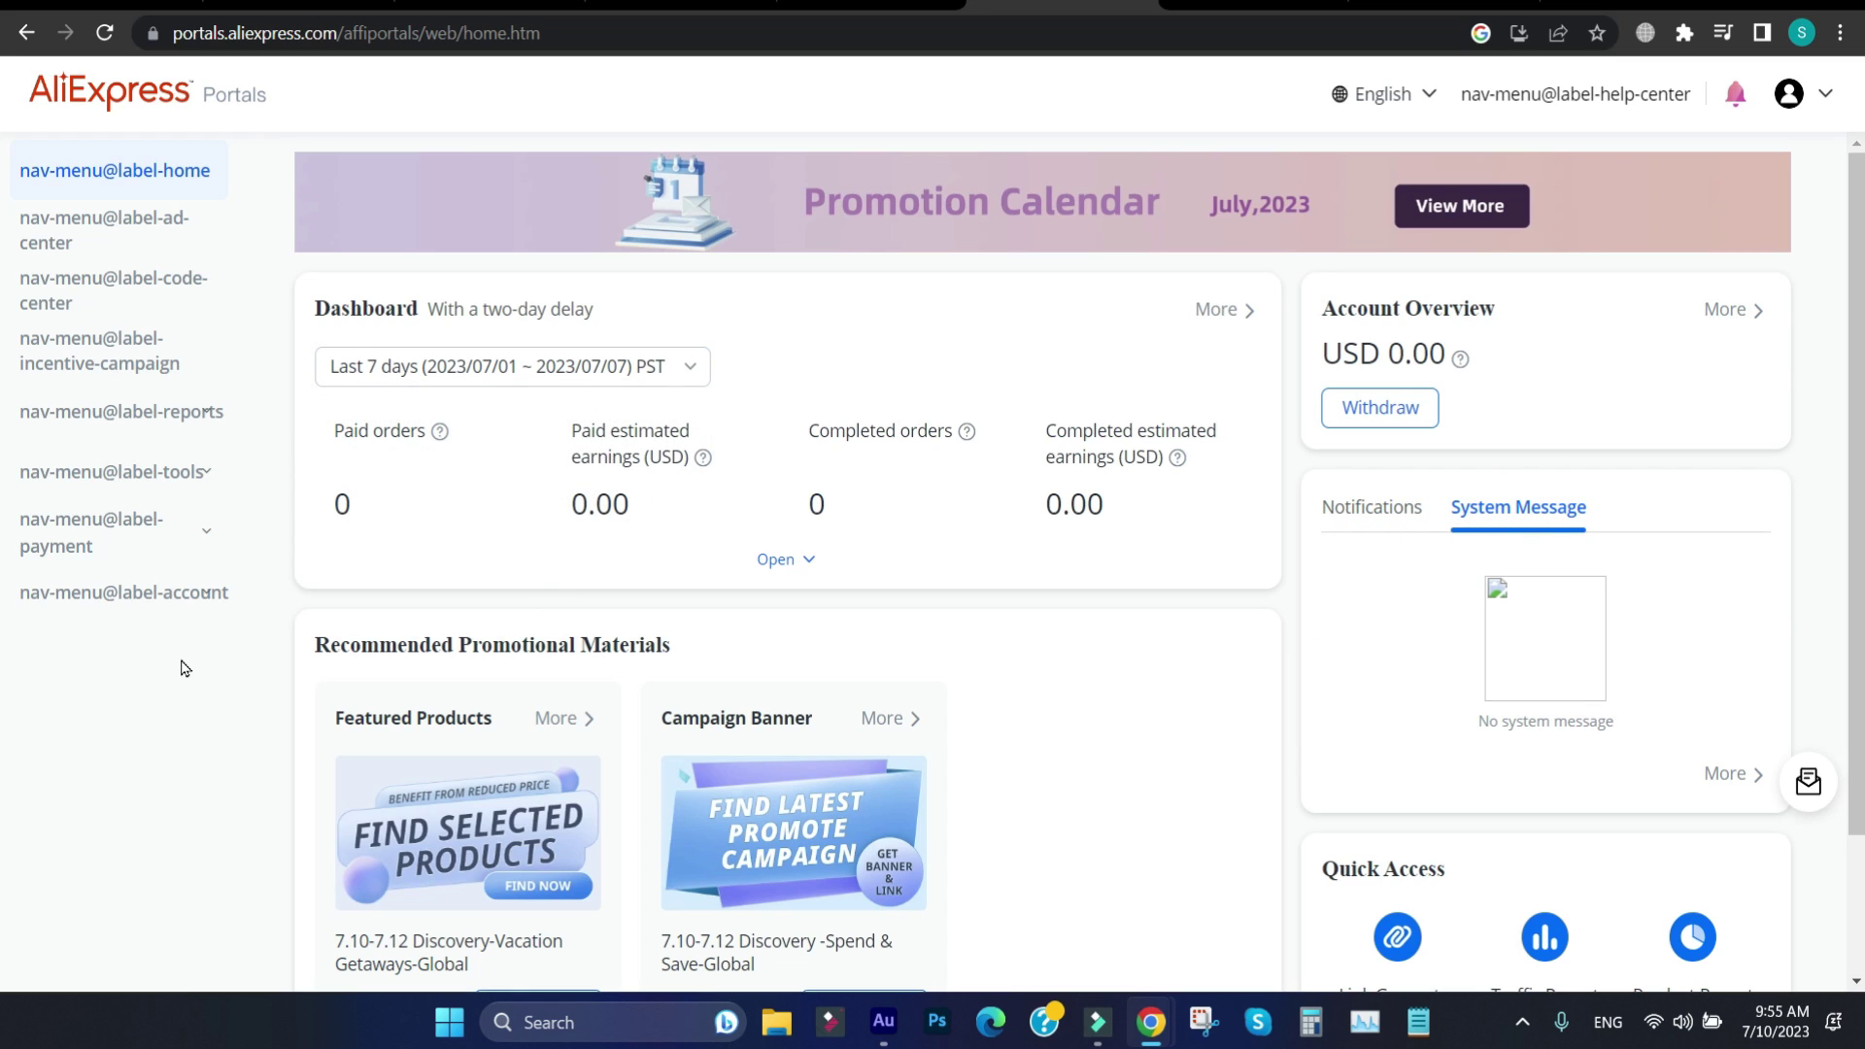
# Step: Open the promotion link details for the 7.10-7.12 Discovery -Spend & Save-Global campaign banner, examine the tracking ID choices and close them
pyautogui.scroll(-2, 434, 607)
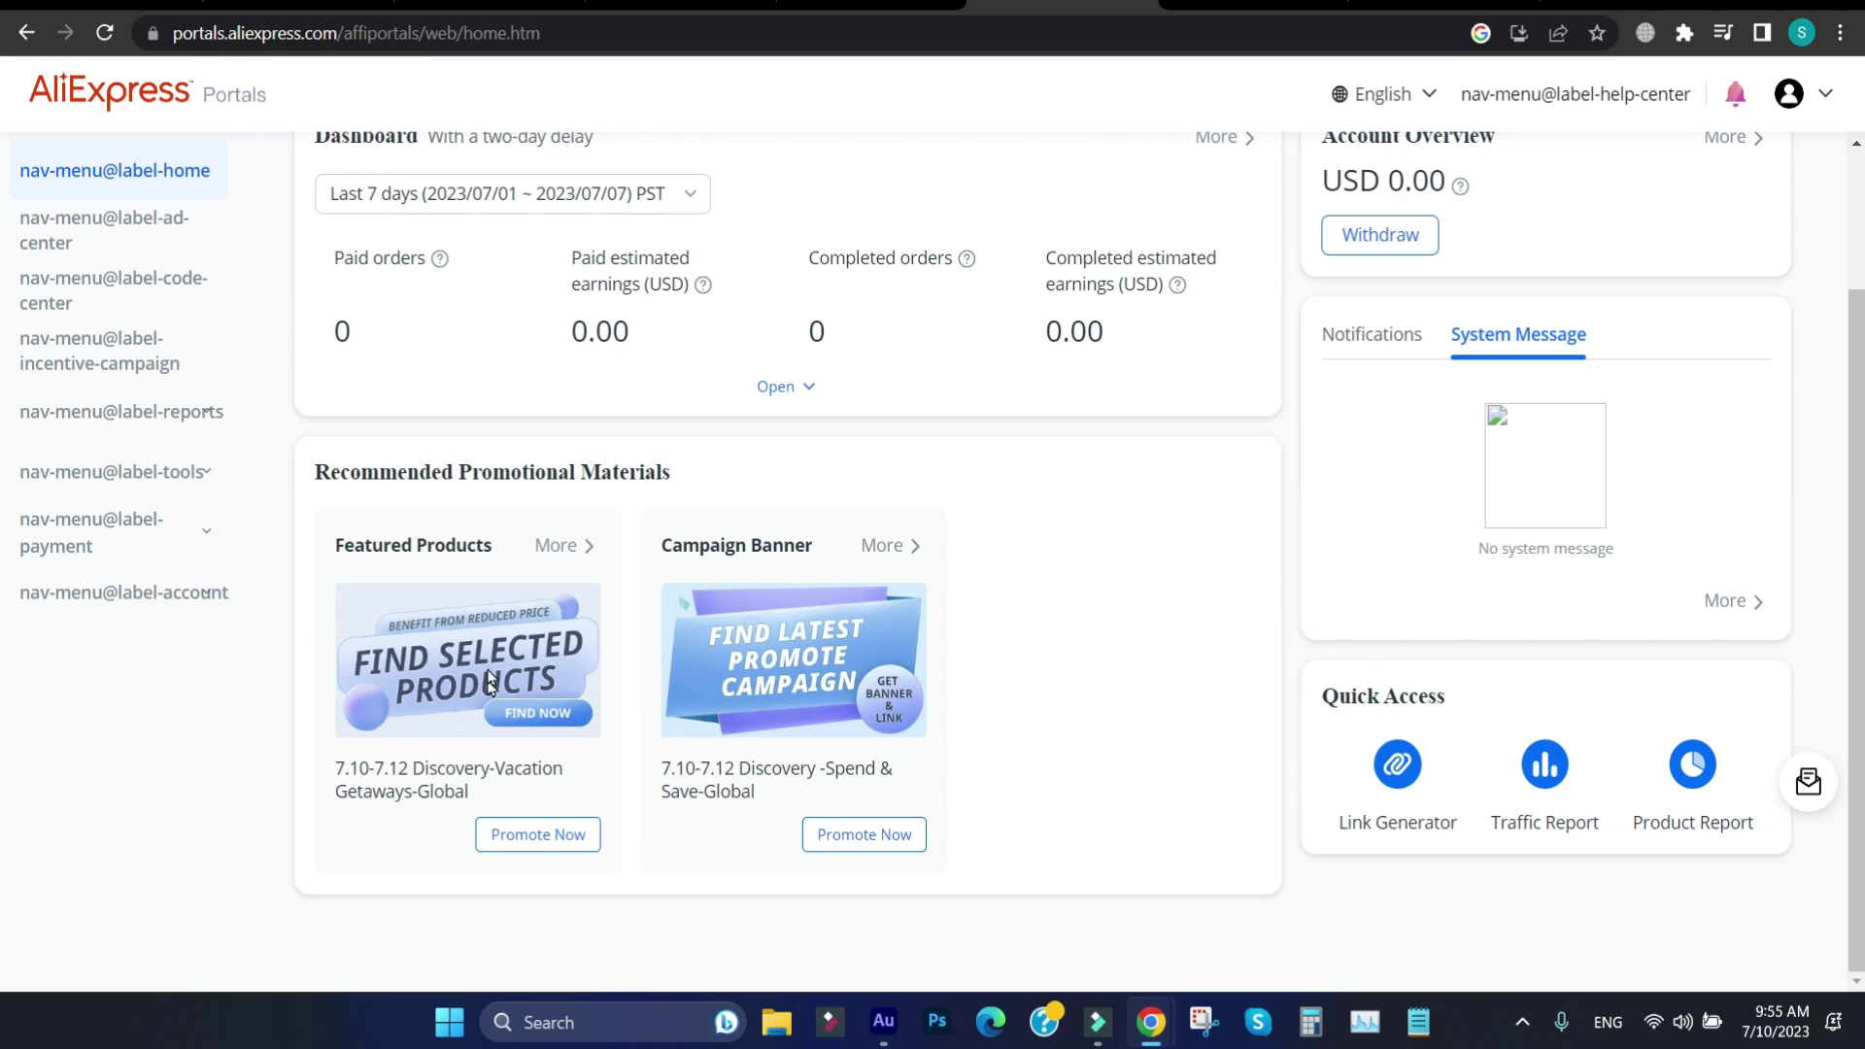
pyautogui.tripleClick(341, 561)
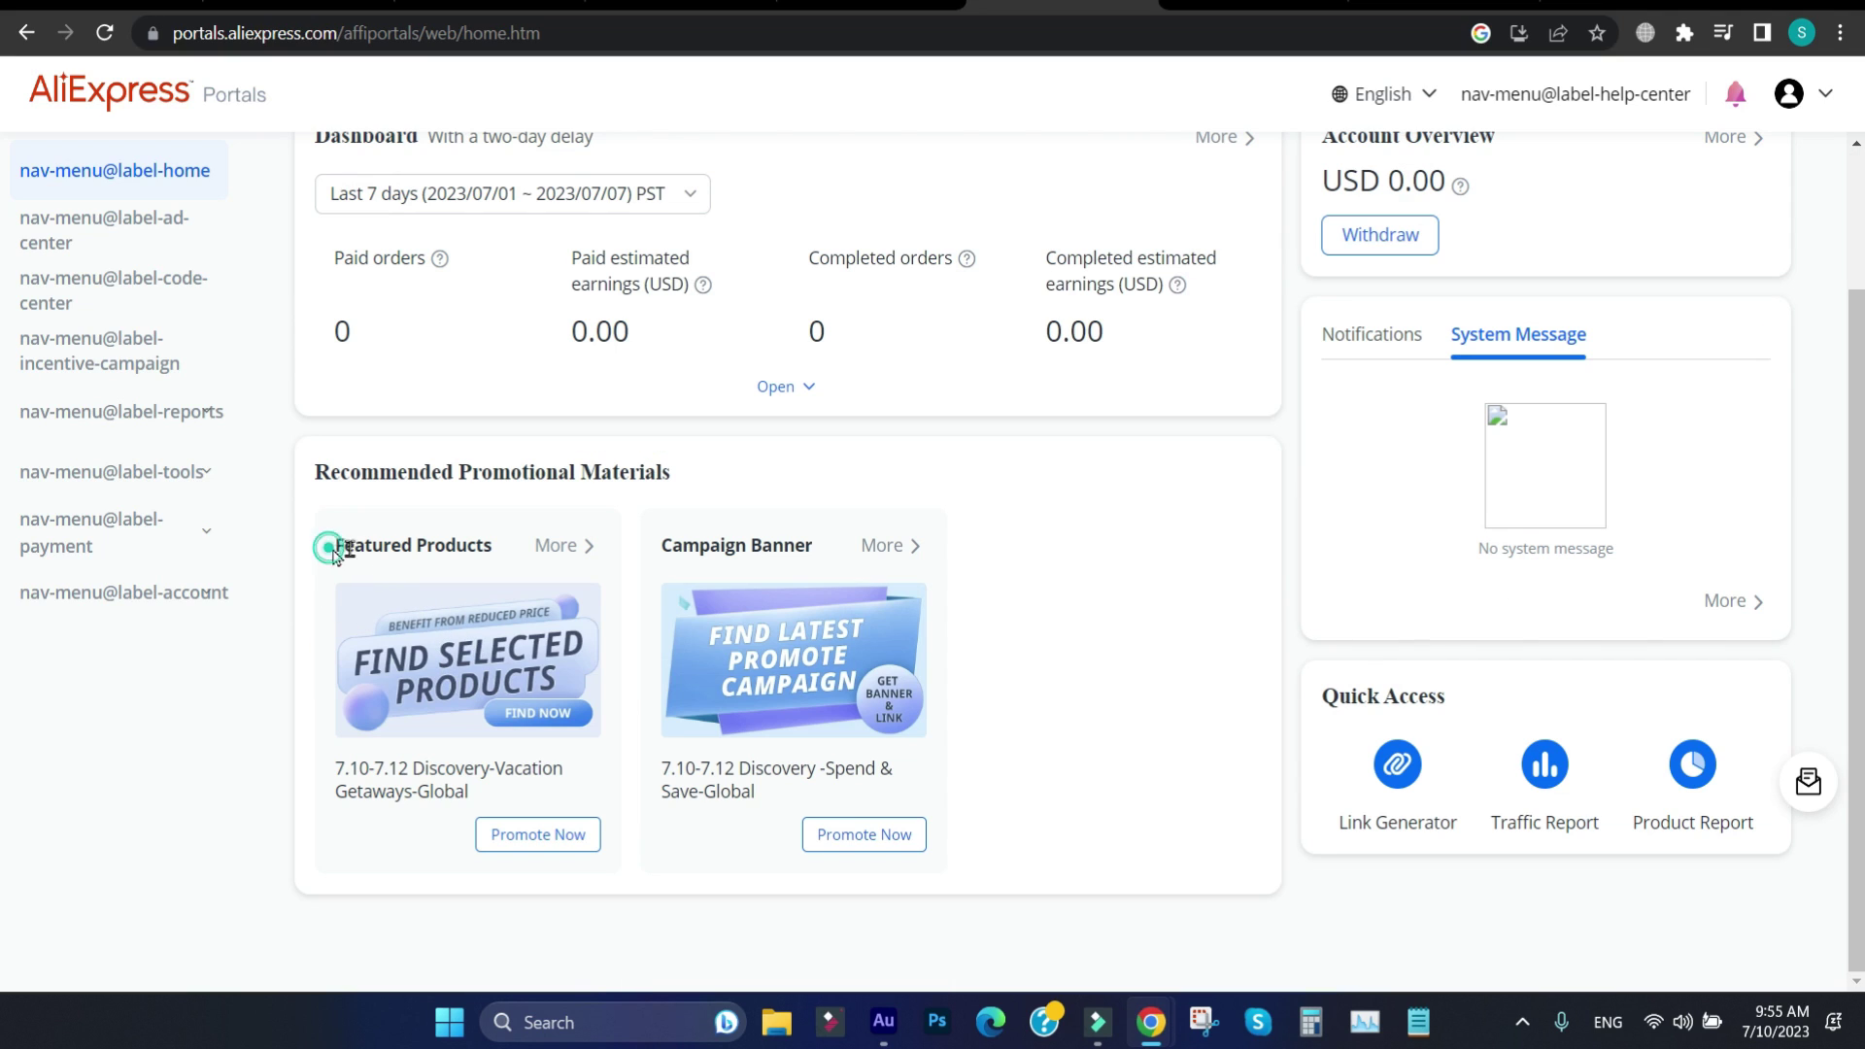
pyautogui.click(1058, 597)
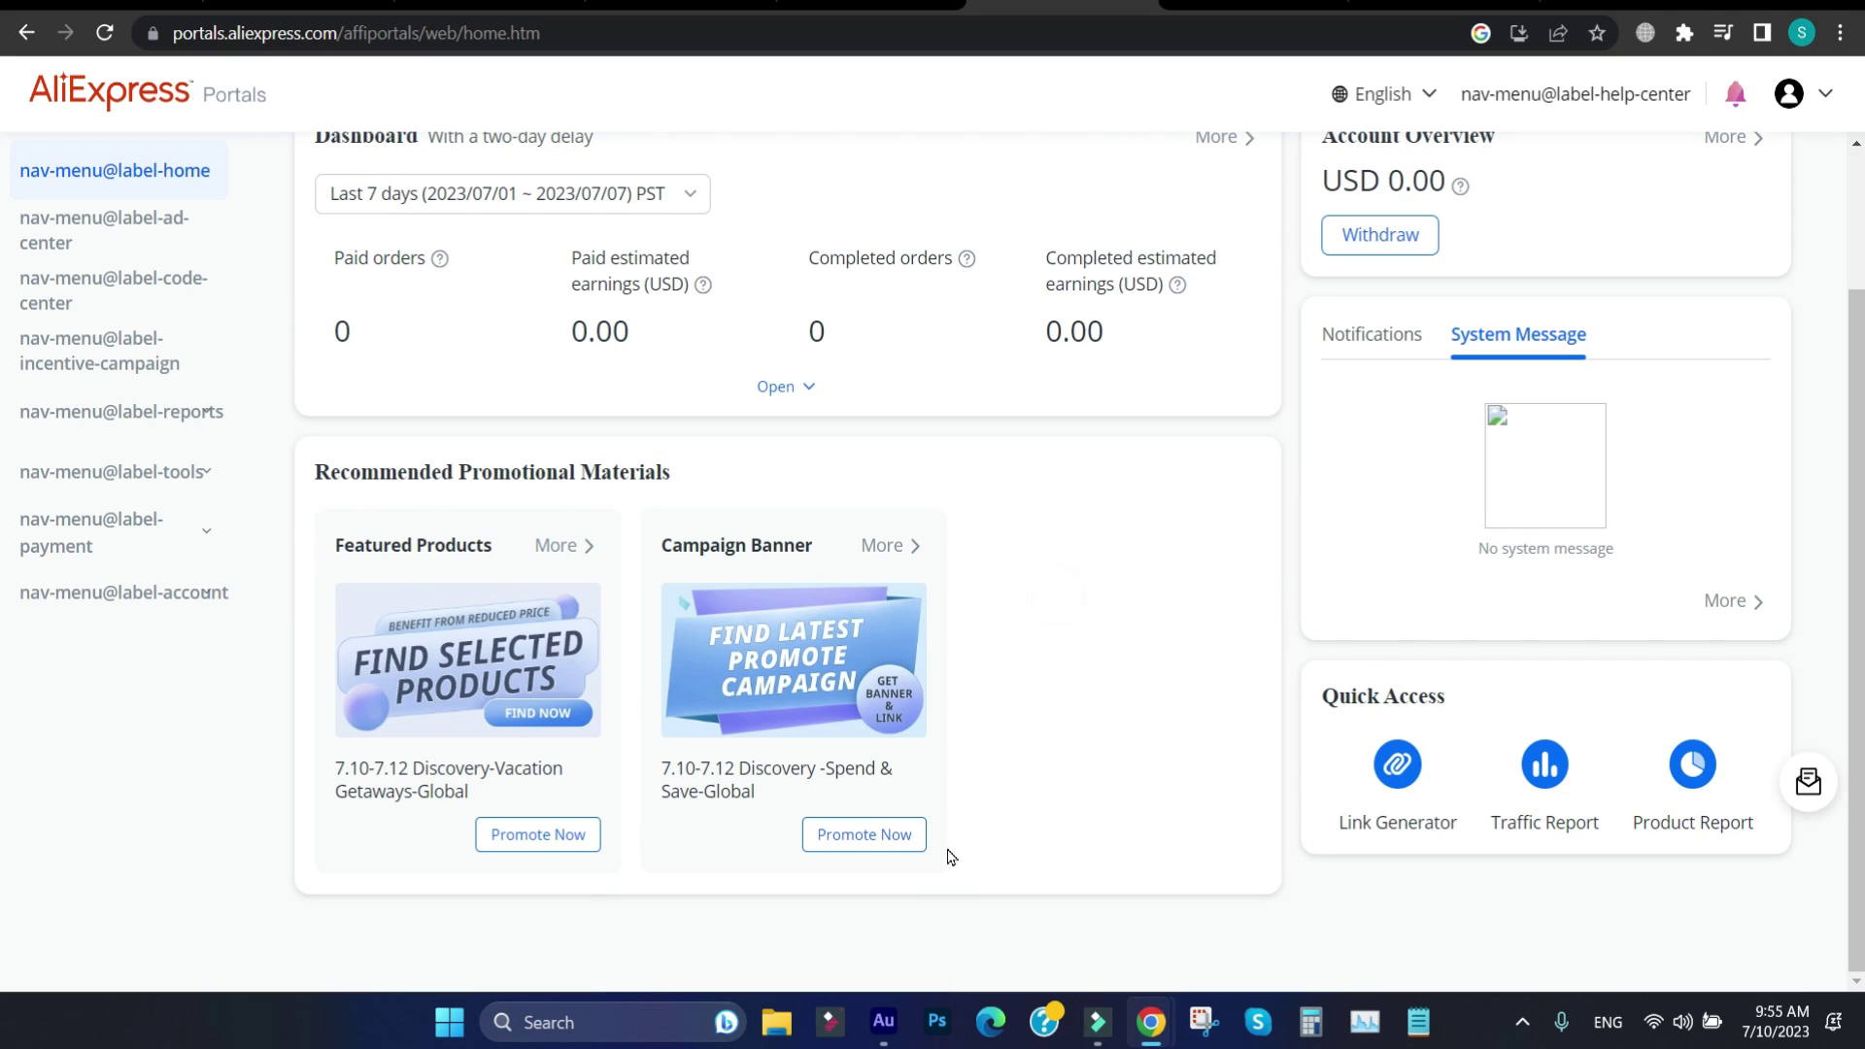
pyautogui.click(884, 841)
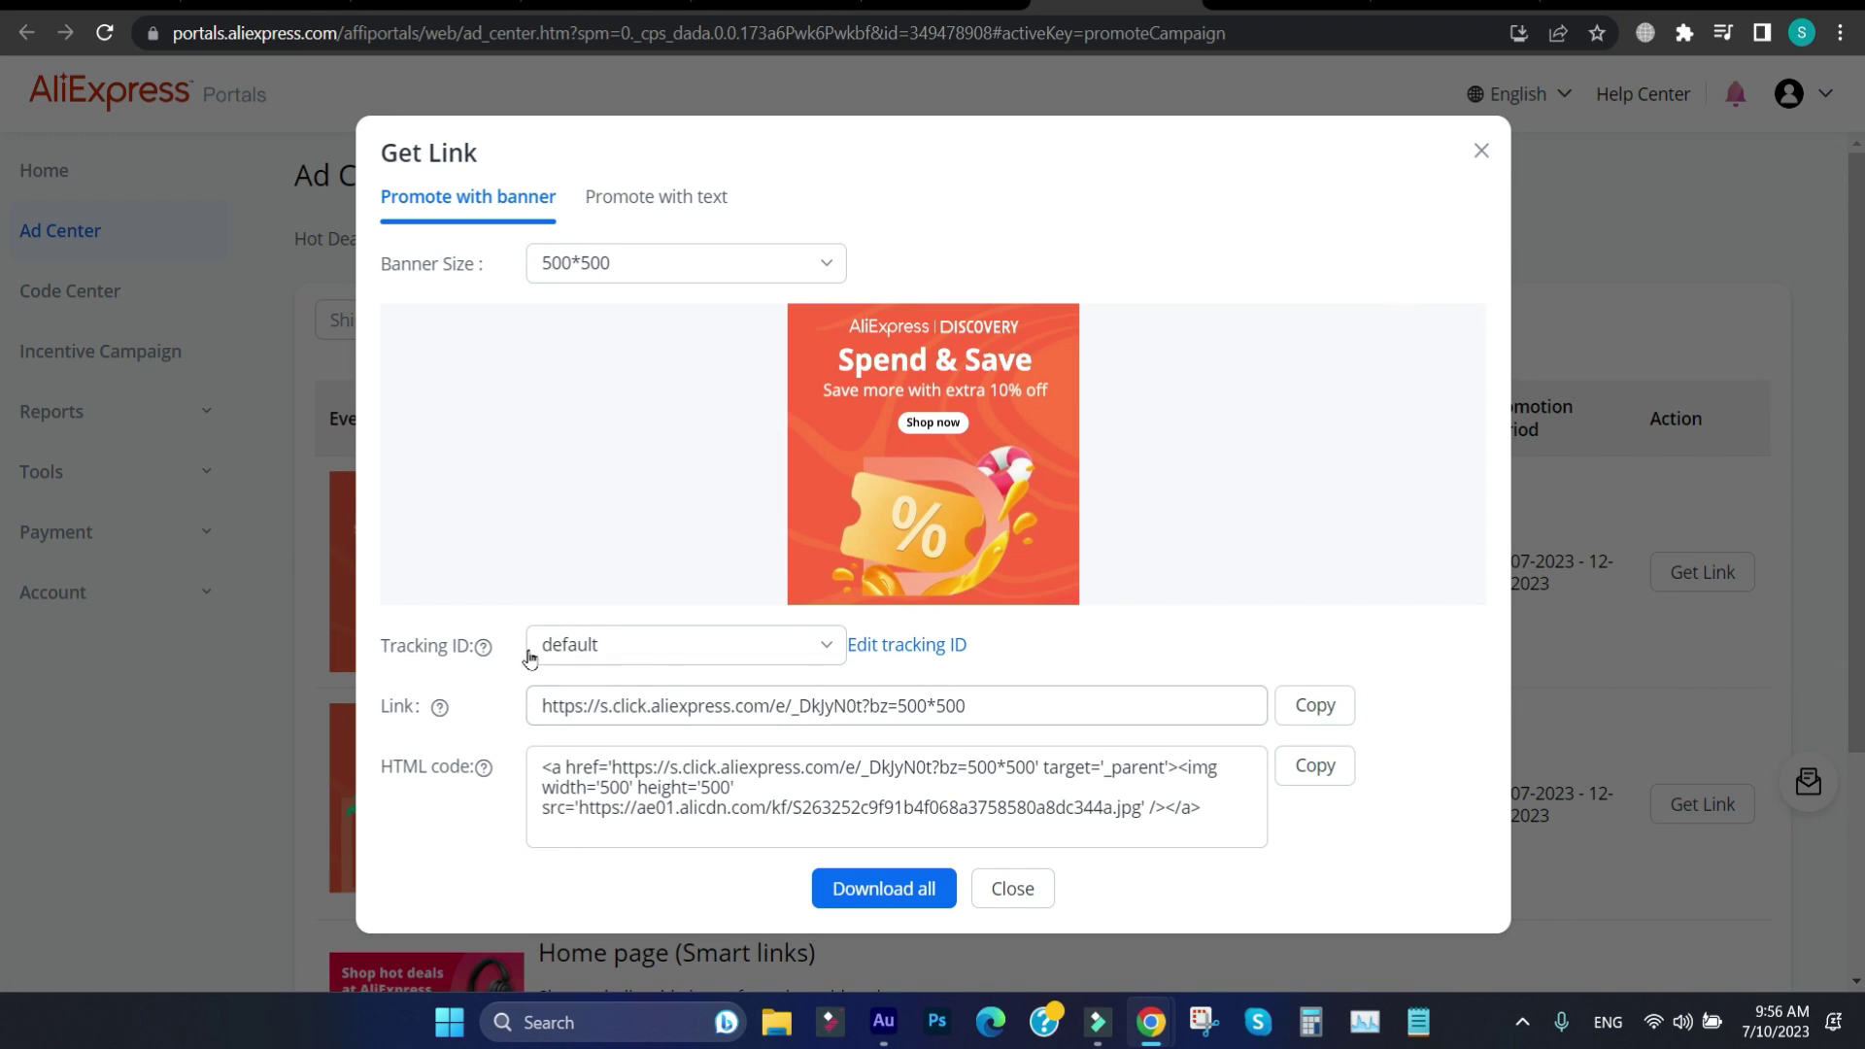
pyautogui.click(613, 649)
pyautogui.click(1075, 649)
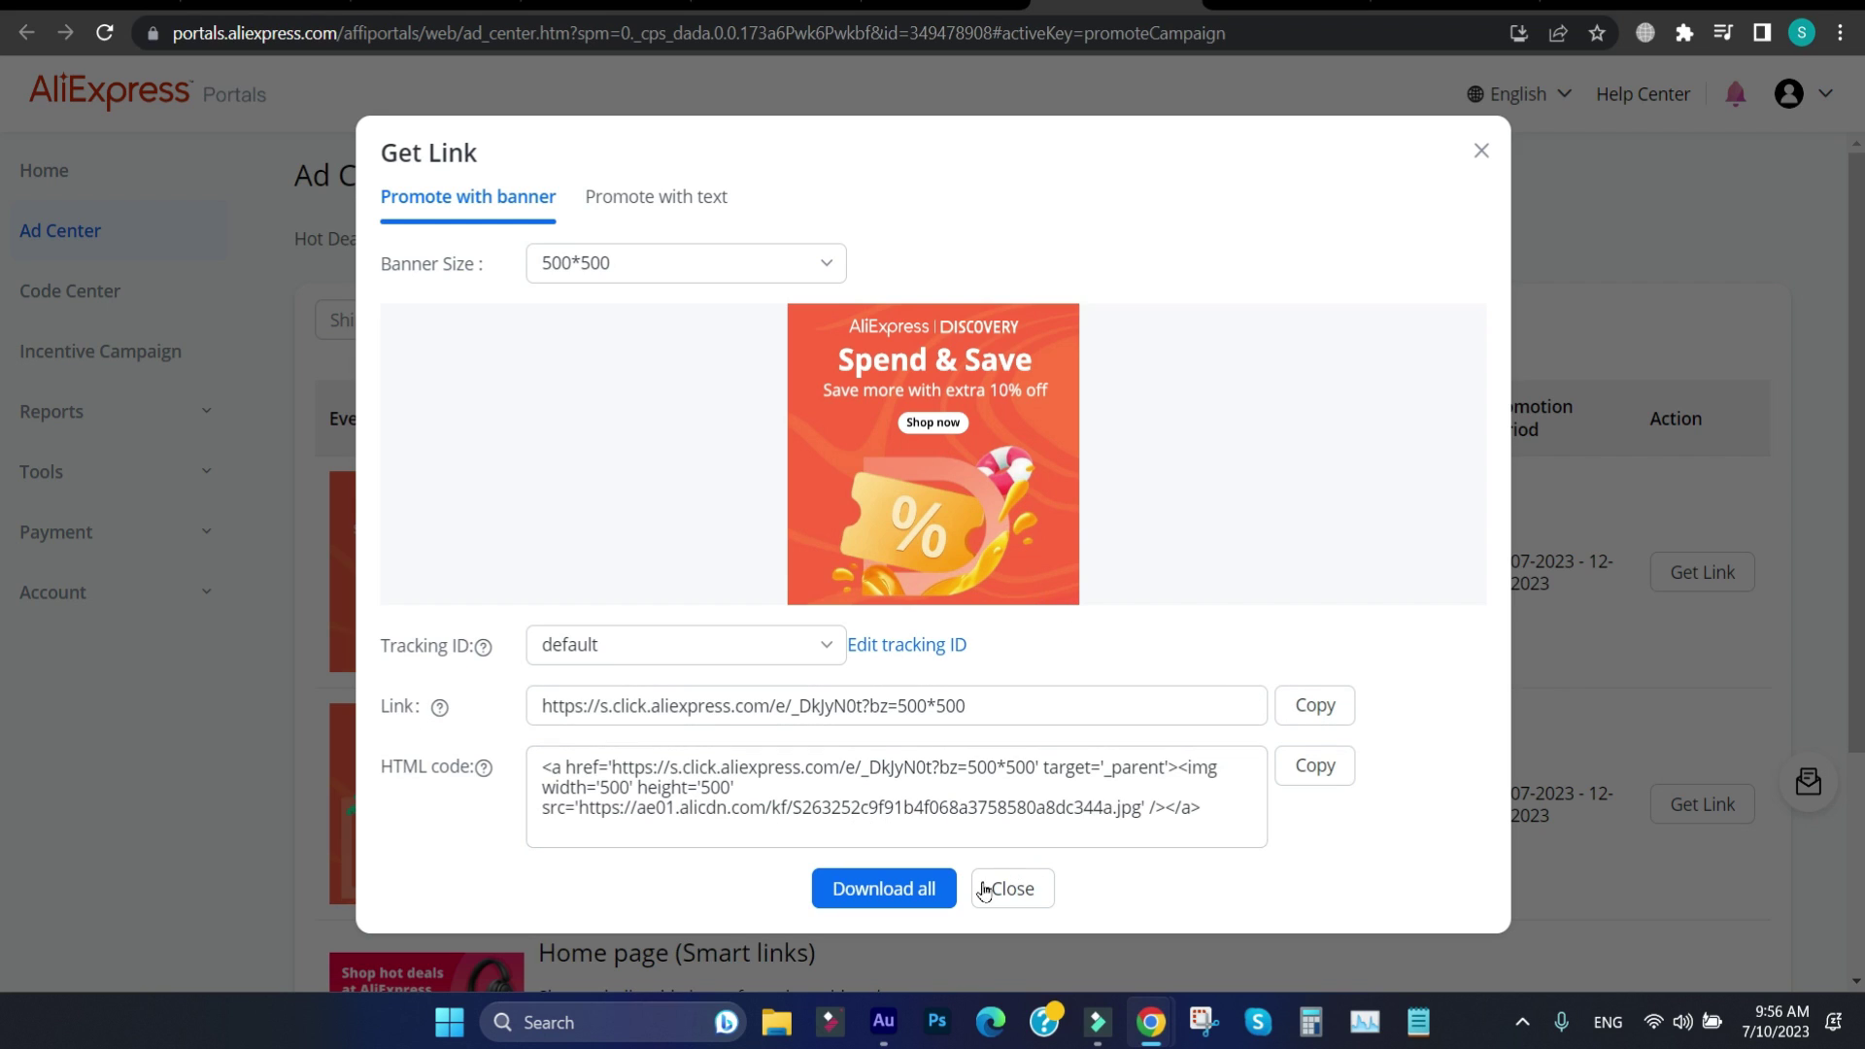
pyautogui.click(1030, 888)
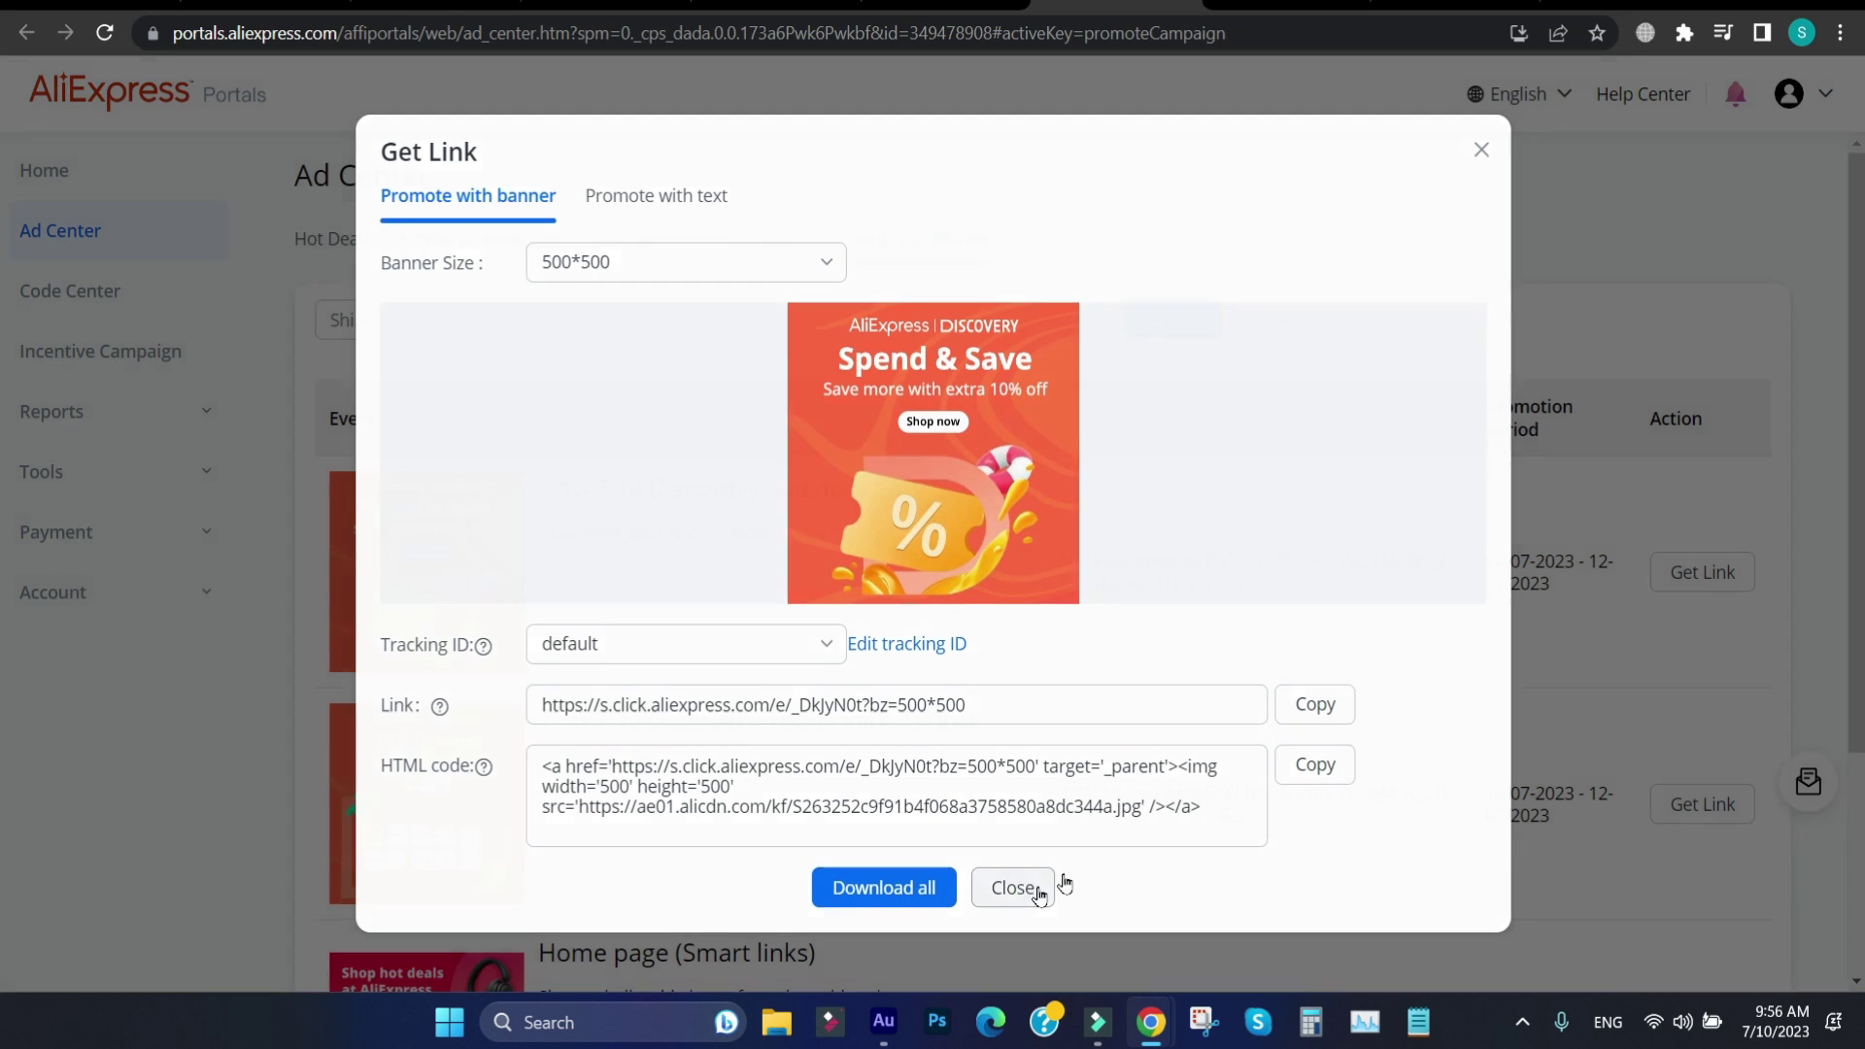
# Step: Look through the Campaign Banner list in the Ad Center and inspect its Ship to filter
pyautogui.scroll(-2, 600, 530)
pyautogui.scroll(2, 599, 530)
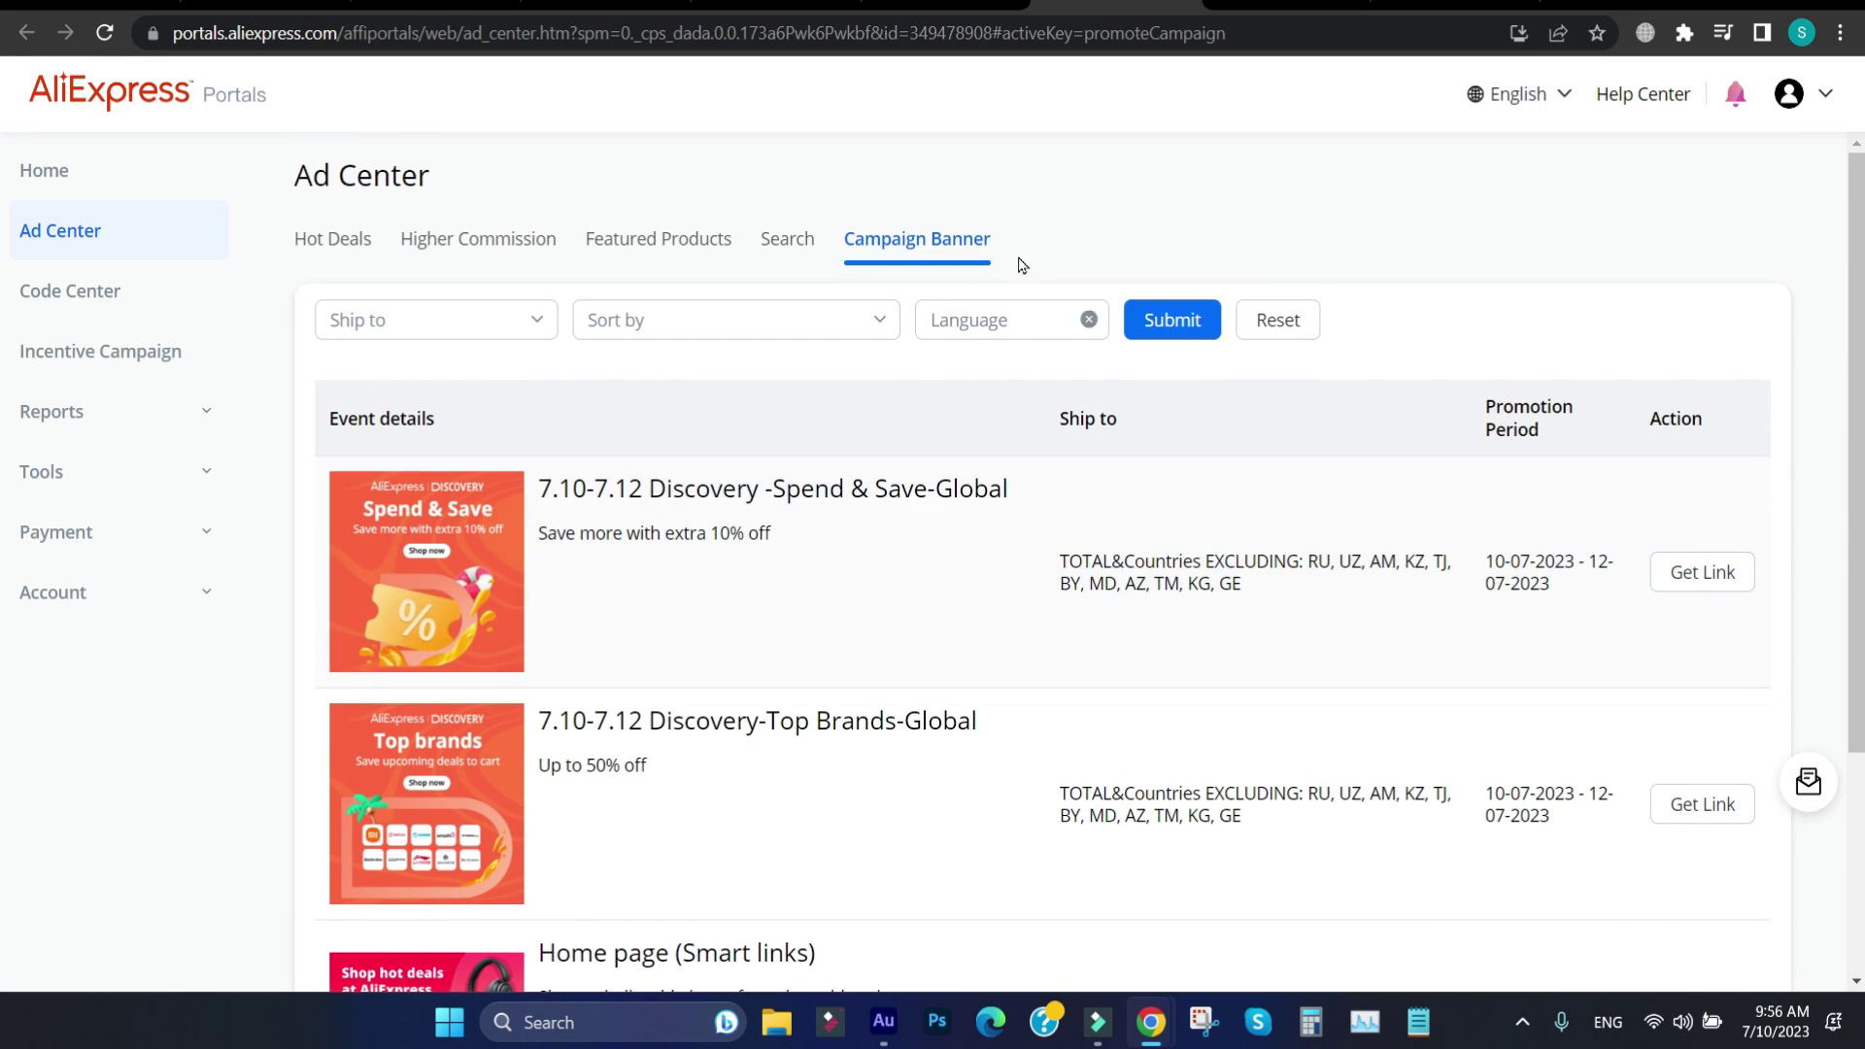
pyautogui.click(483, 315)
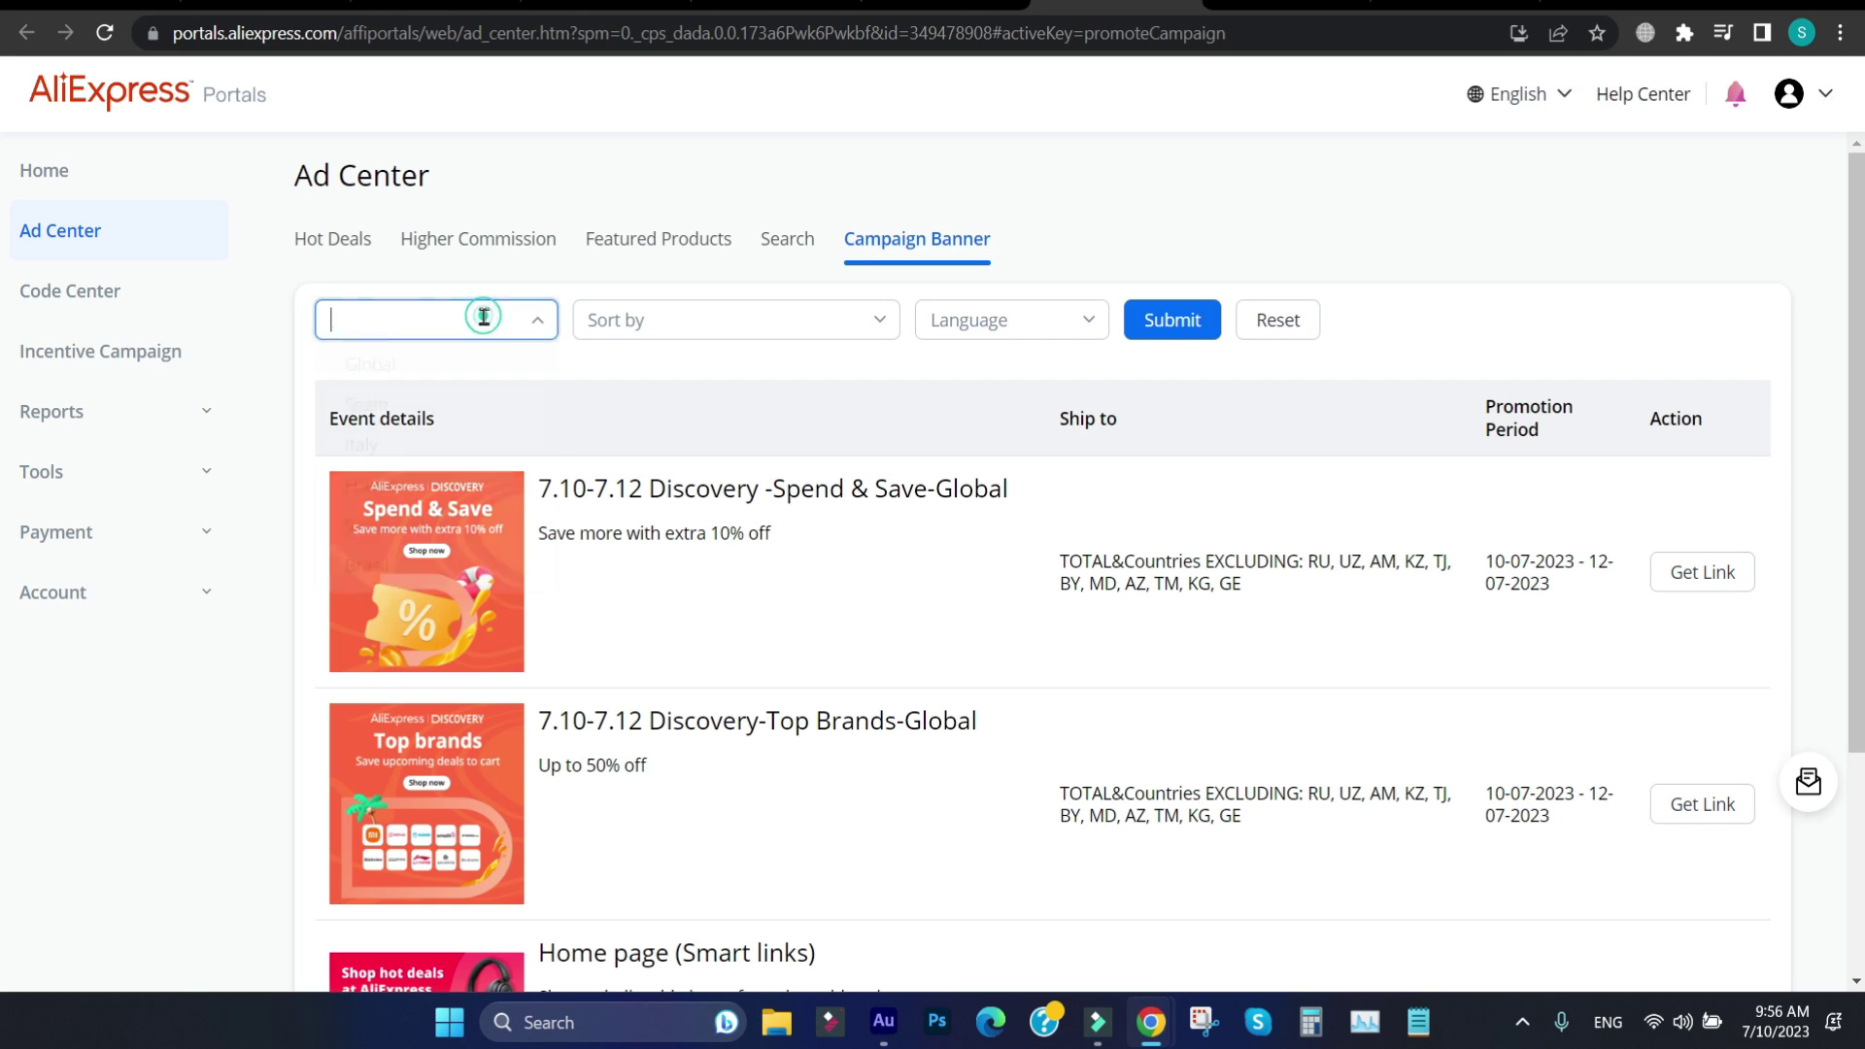
pyautogui.click(1173, 242)
pyautogui.scroll(-3, 825, 742)
pyautogui.scroll(3, 825, 741)
# Step: Show the Hot Deals in the Ad Center and browse the product list with its prices and commissions
pyautogui.click(347, 241)
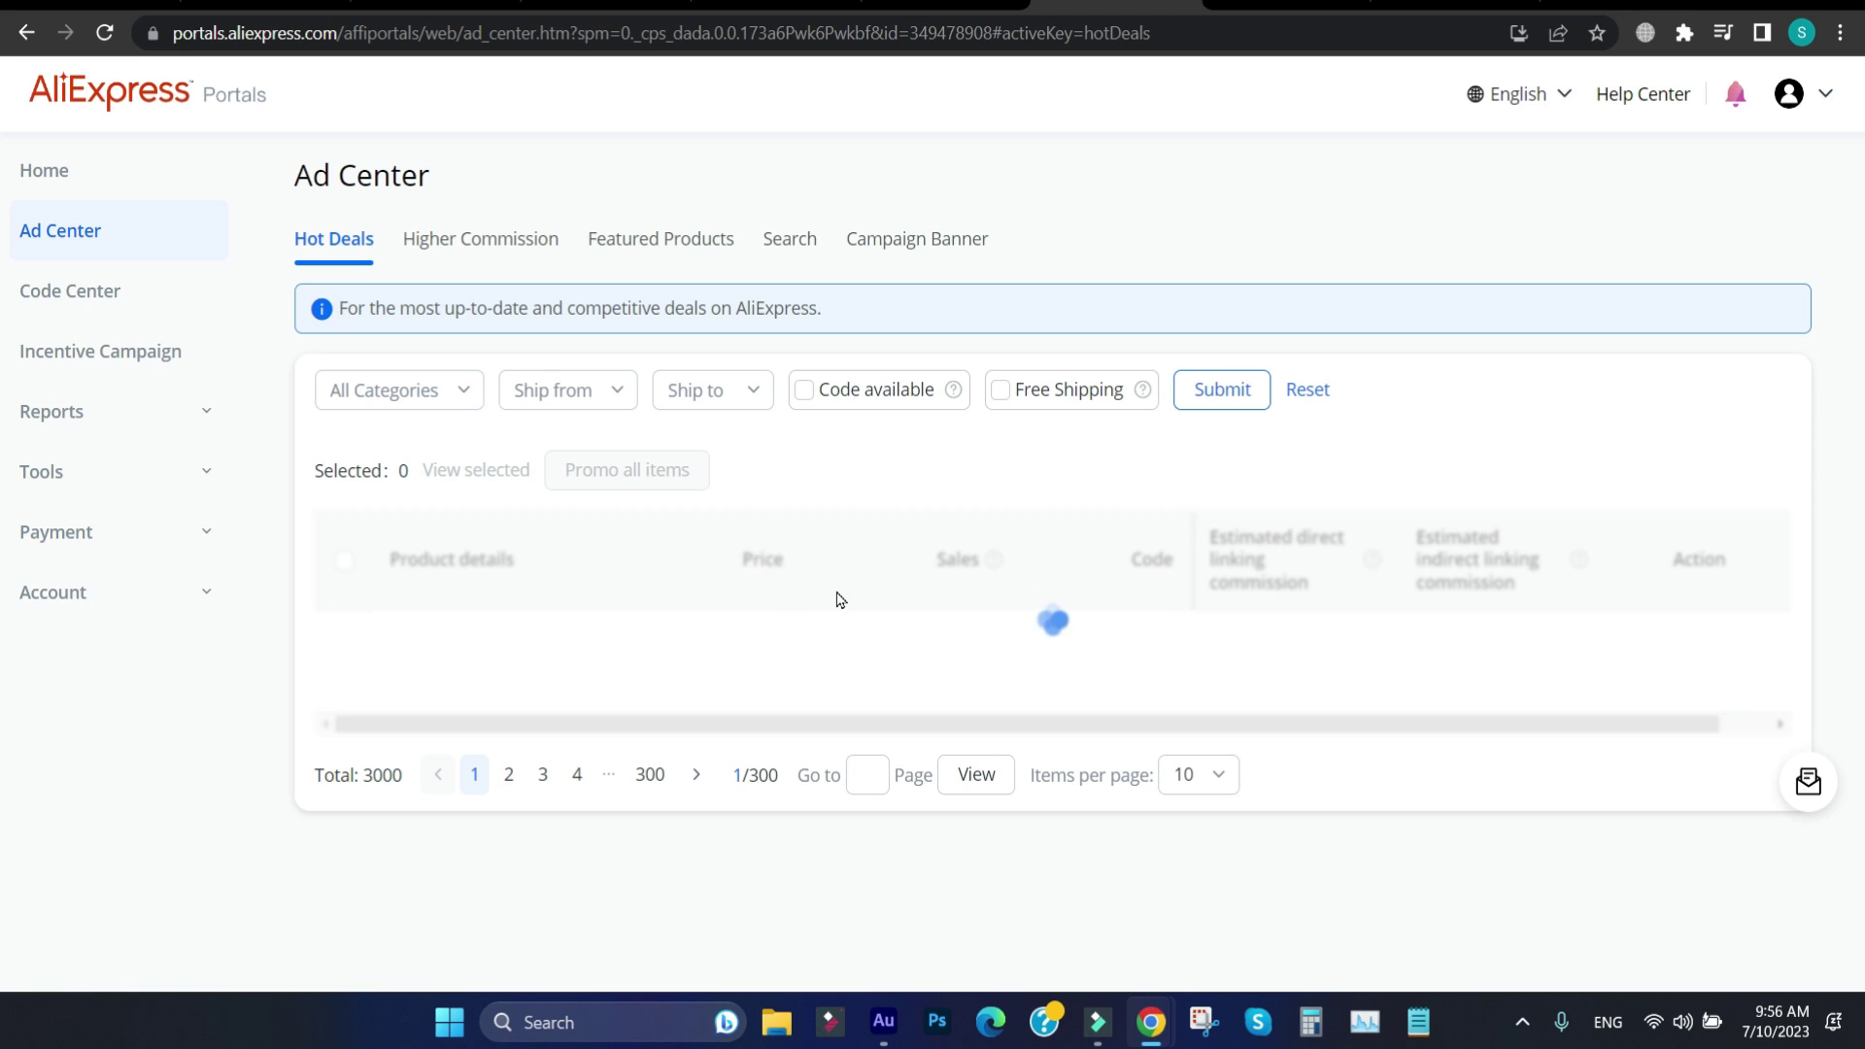
pyautogui.scroll(-8, 681, 659)
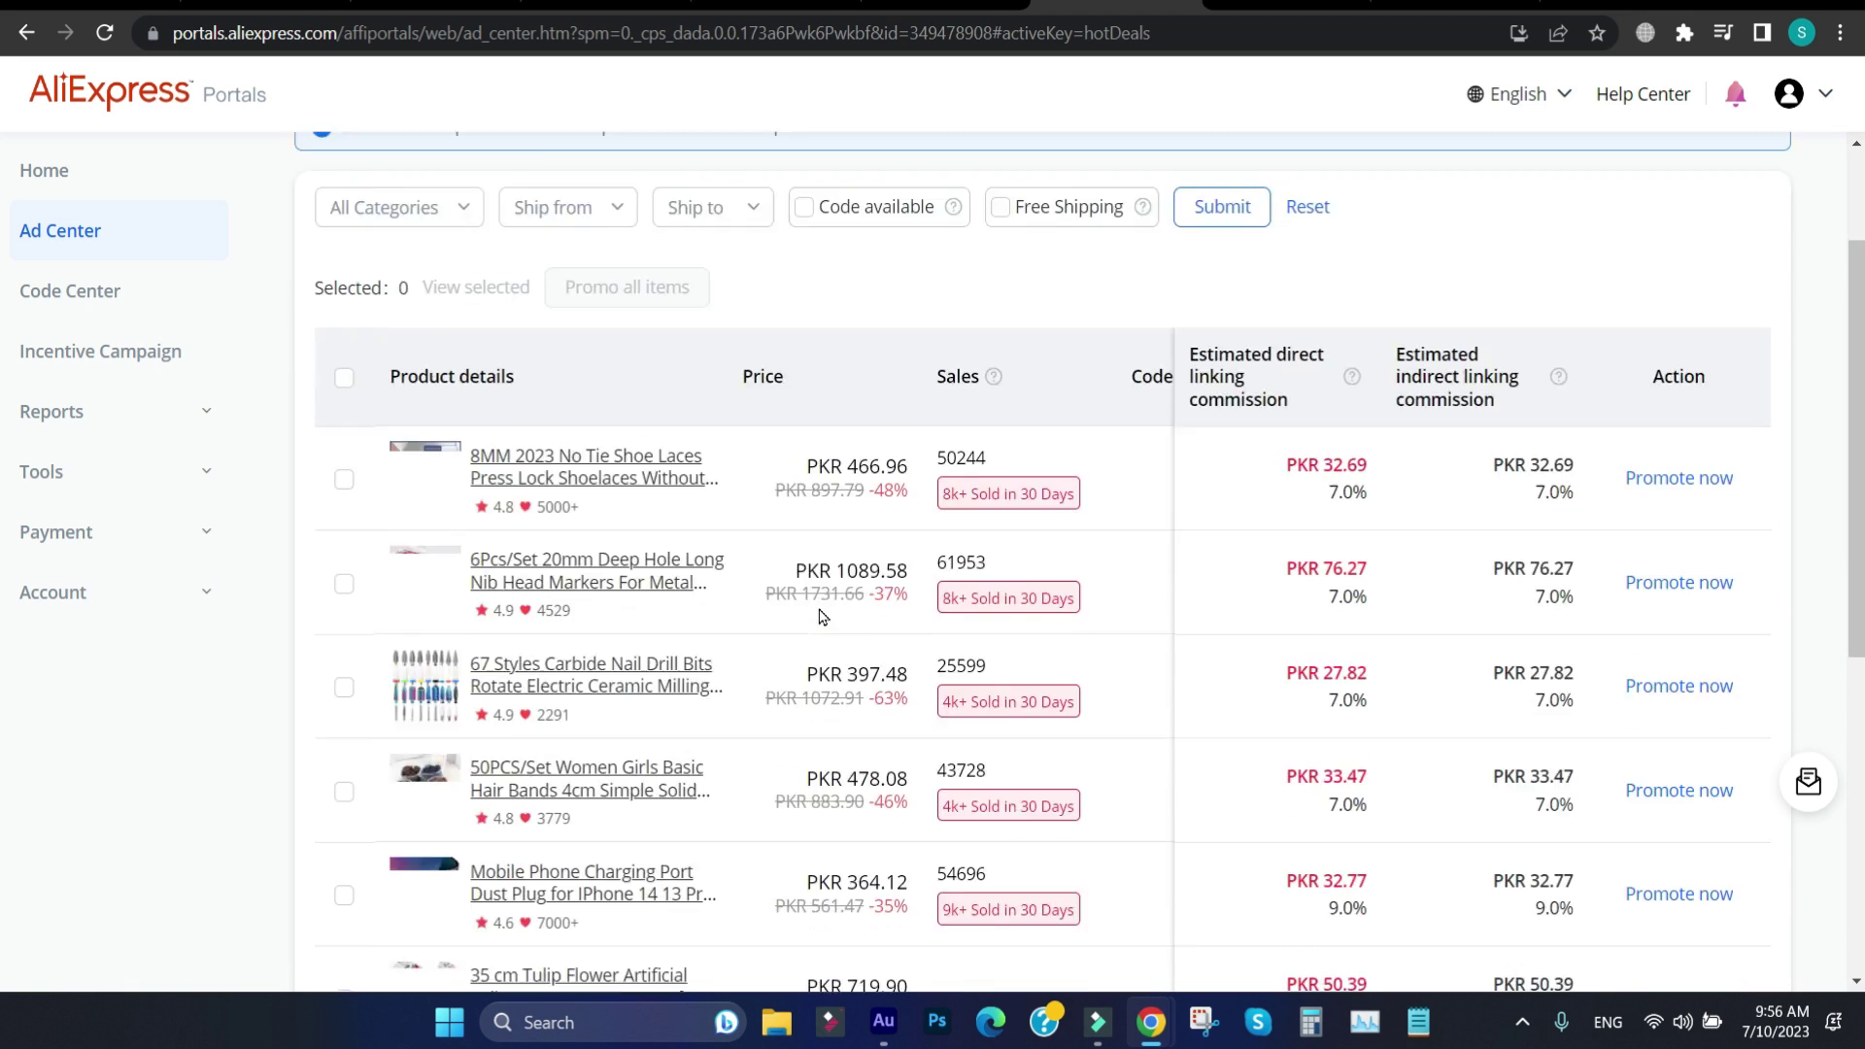
pyautogui.scroll(-1, 685, 660)
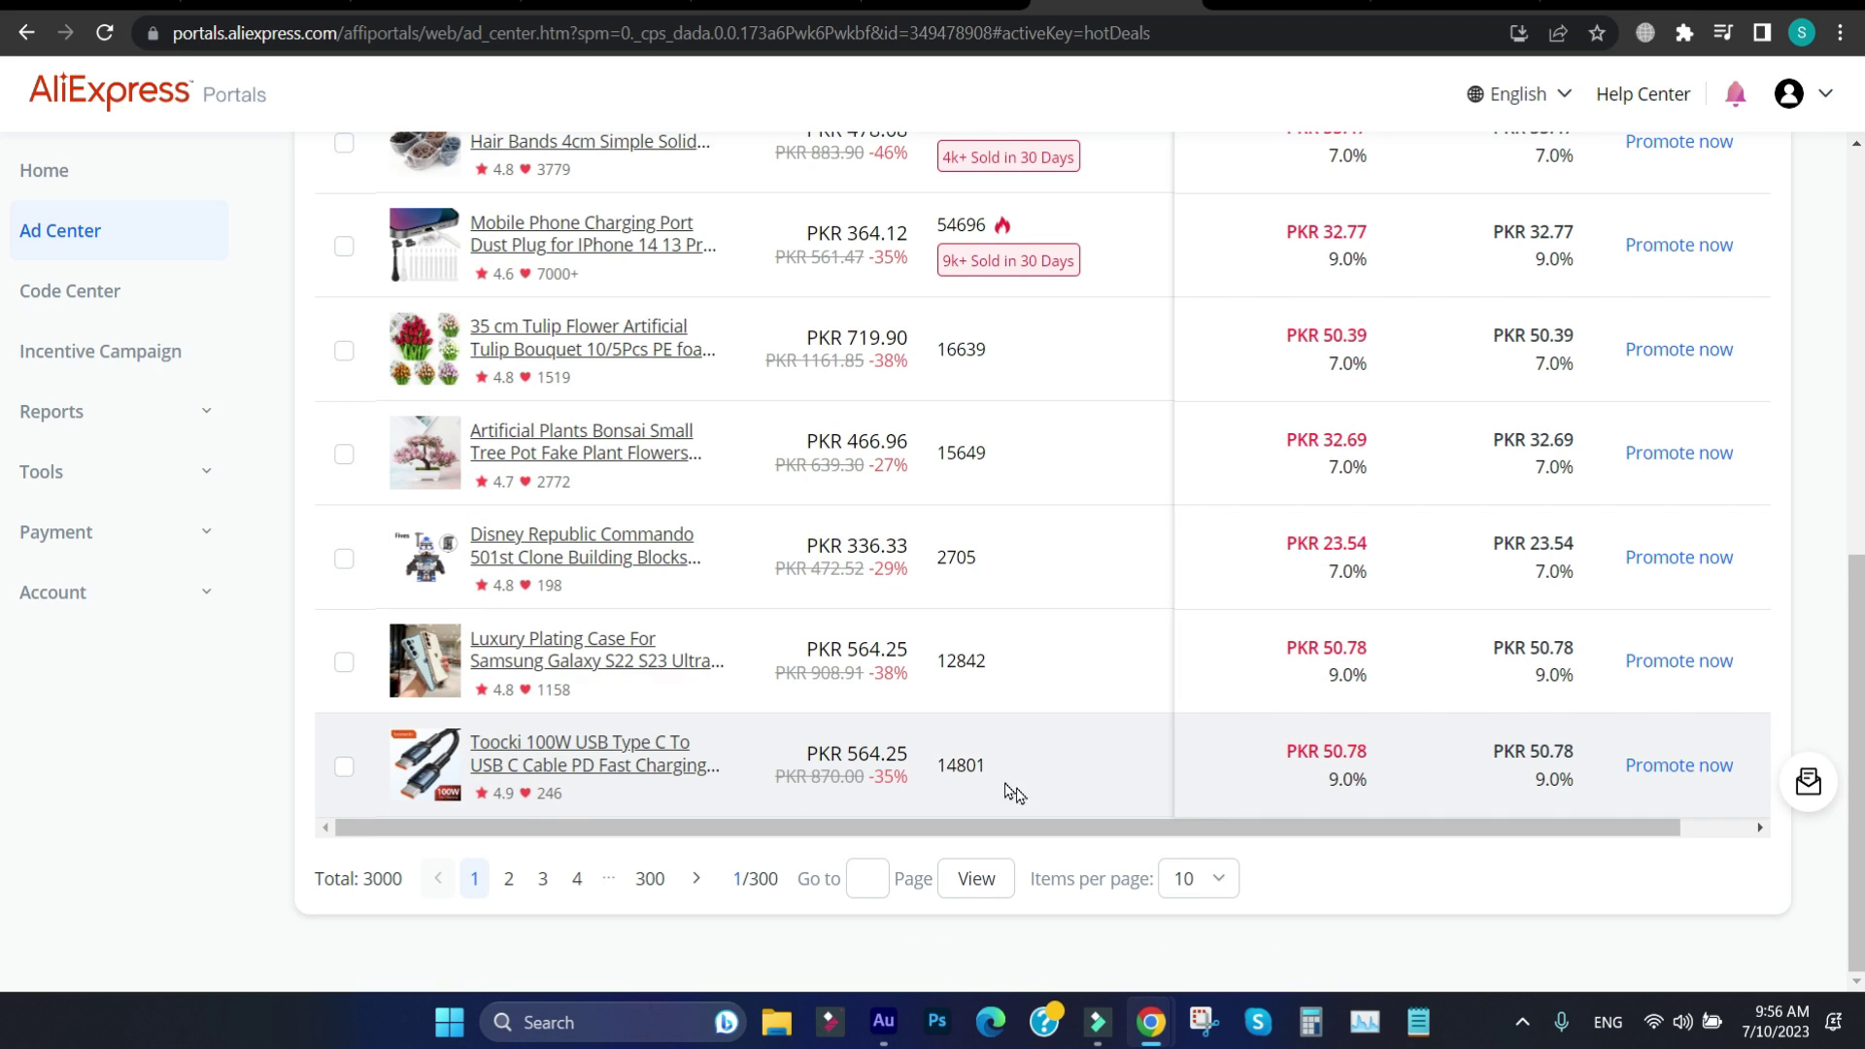
# Step: Open the promo details of the Toocki 100W USB Type C cable, review its pictures and promo material, and return to Hot Deals
pyautogui.click(1694, 775)
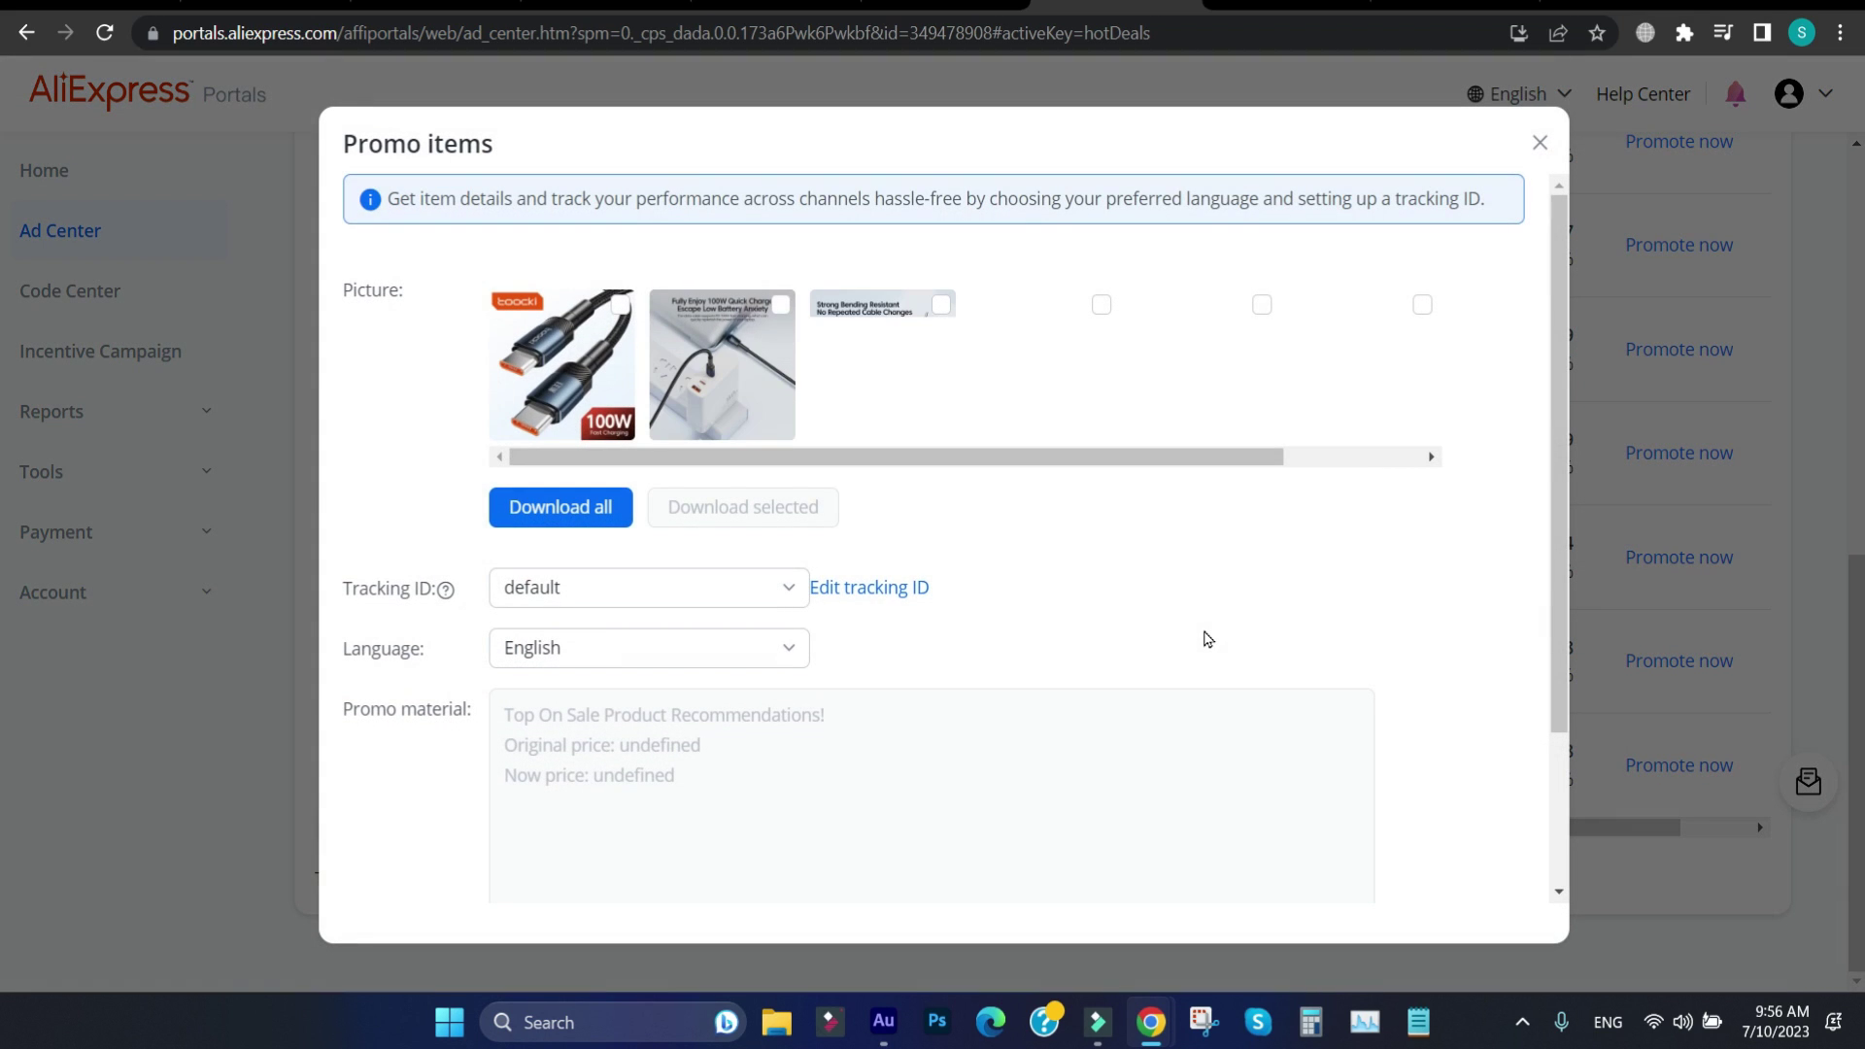
pyautogui.scroll(-3, 775, 608)
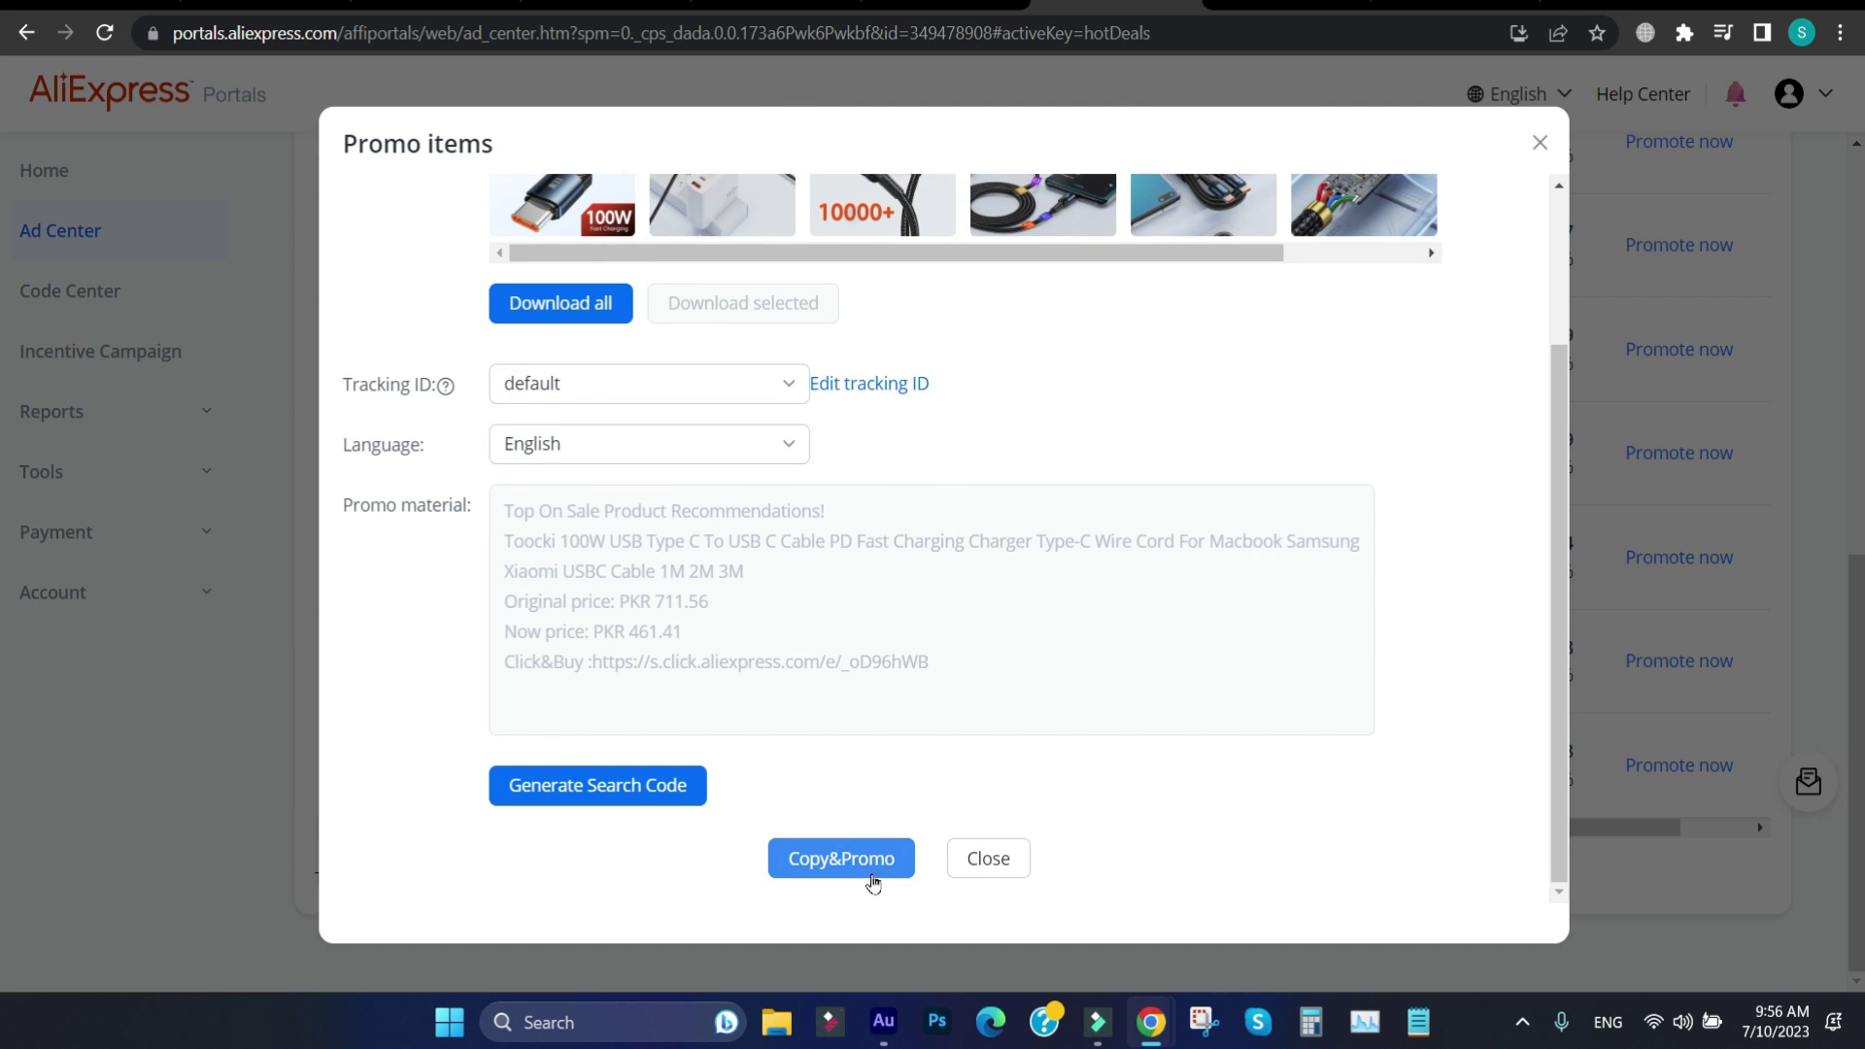
pyautogui.scroll(3, 754, 619)
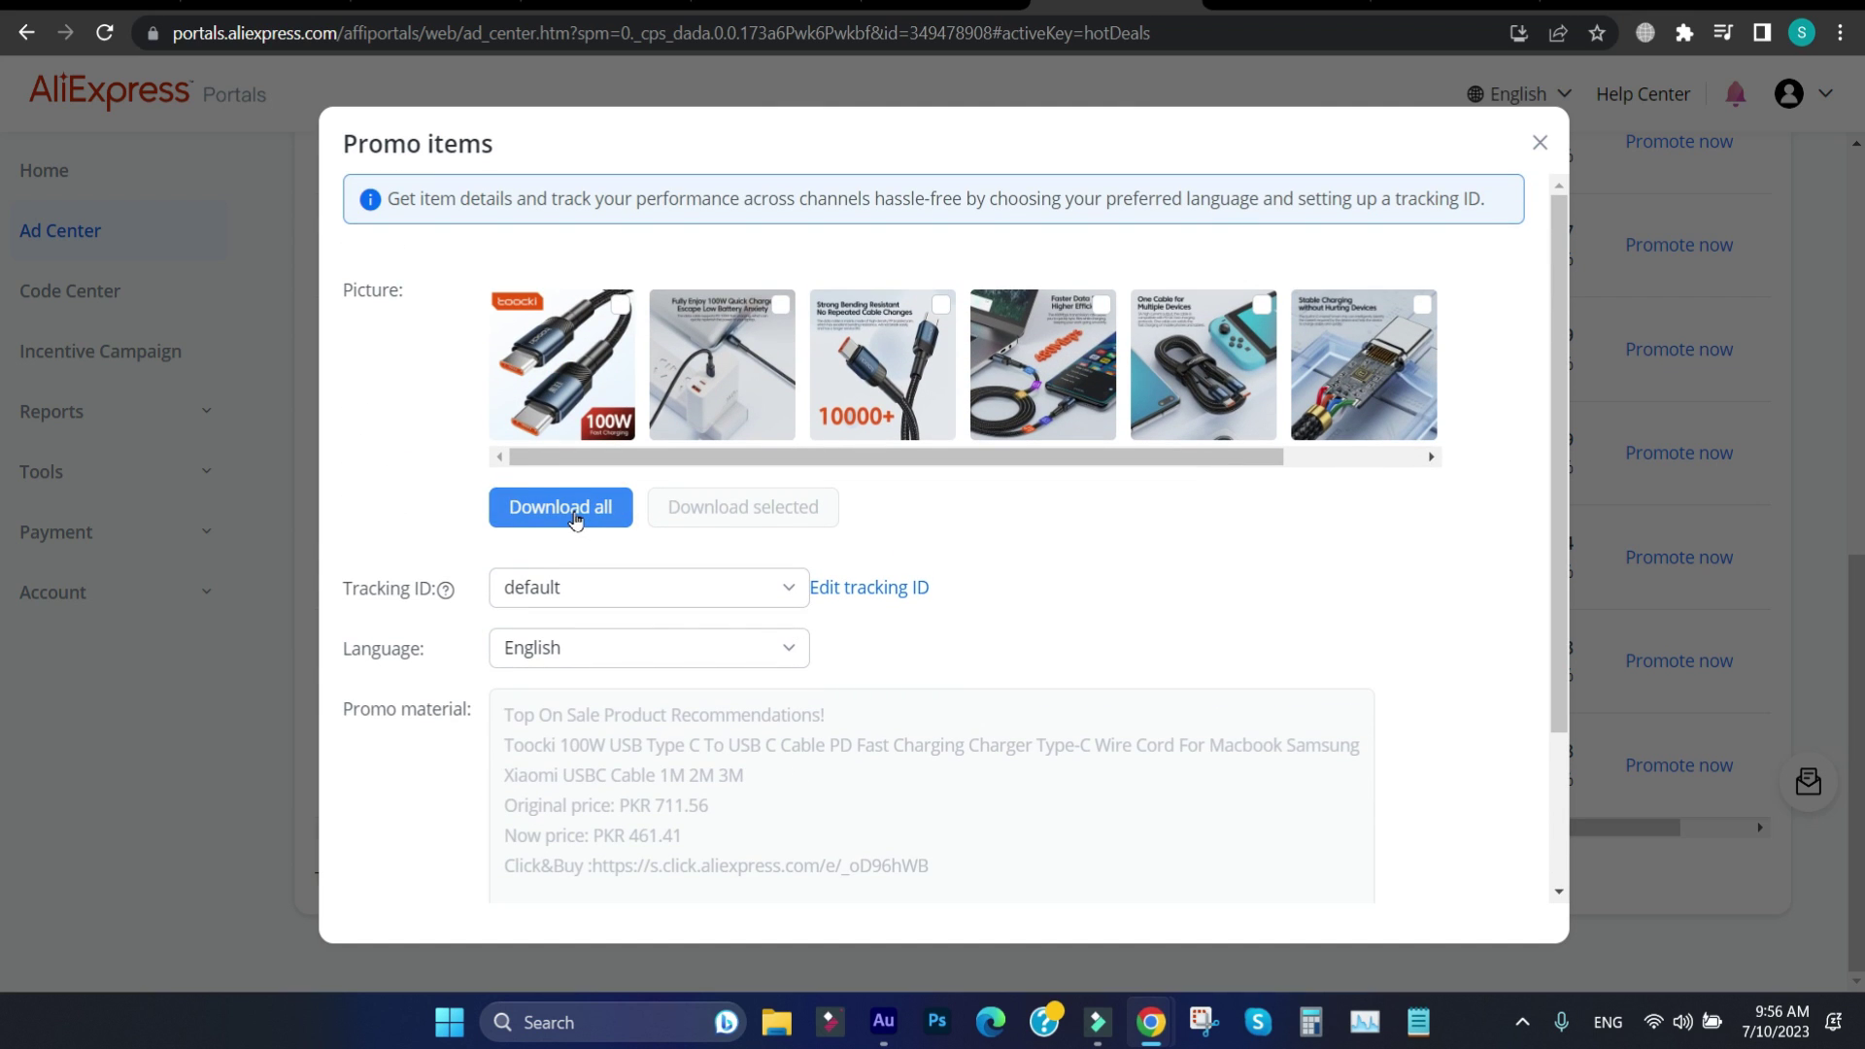
pyautogui.scroll(-2, 820, 604)
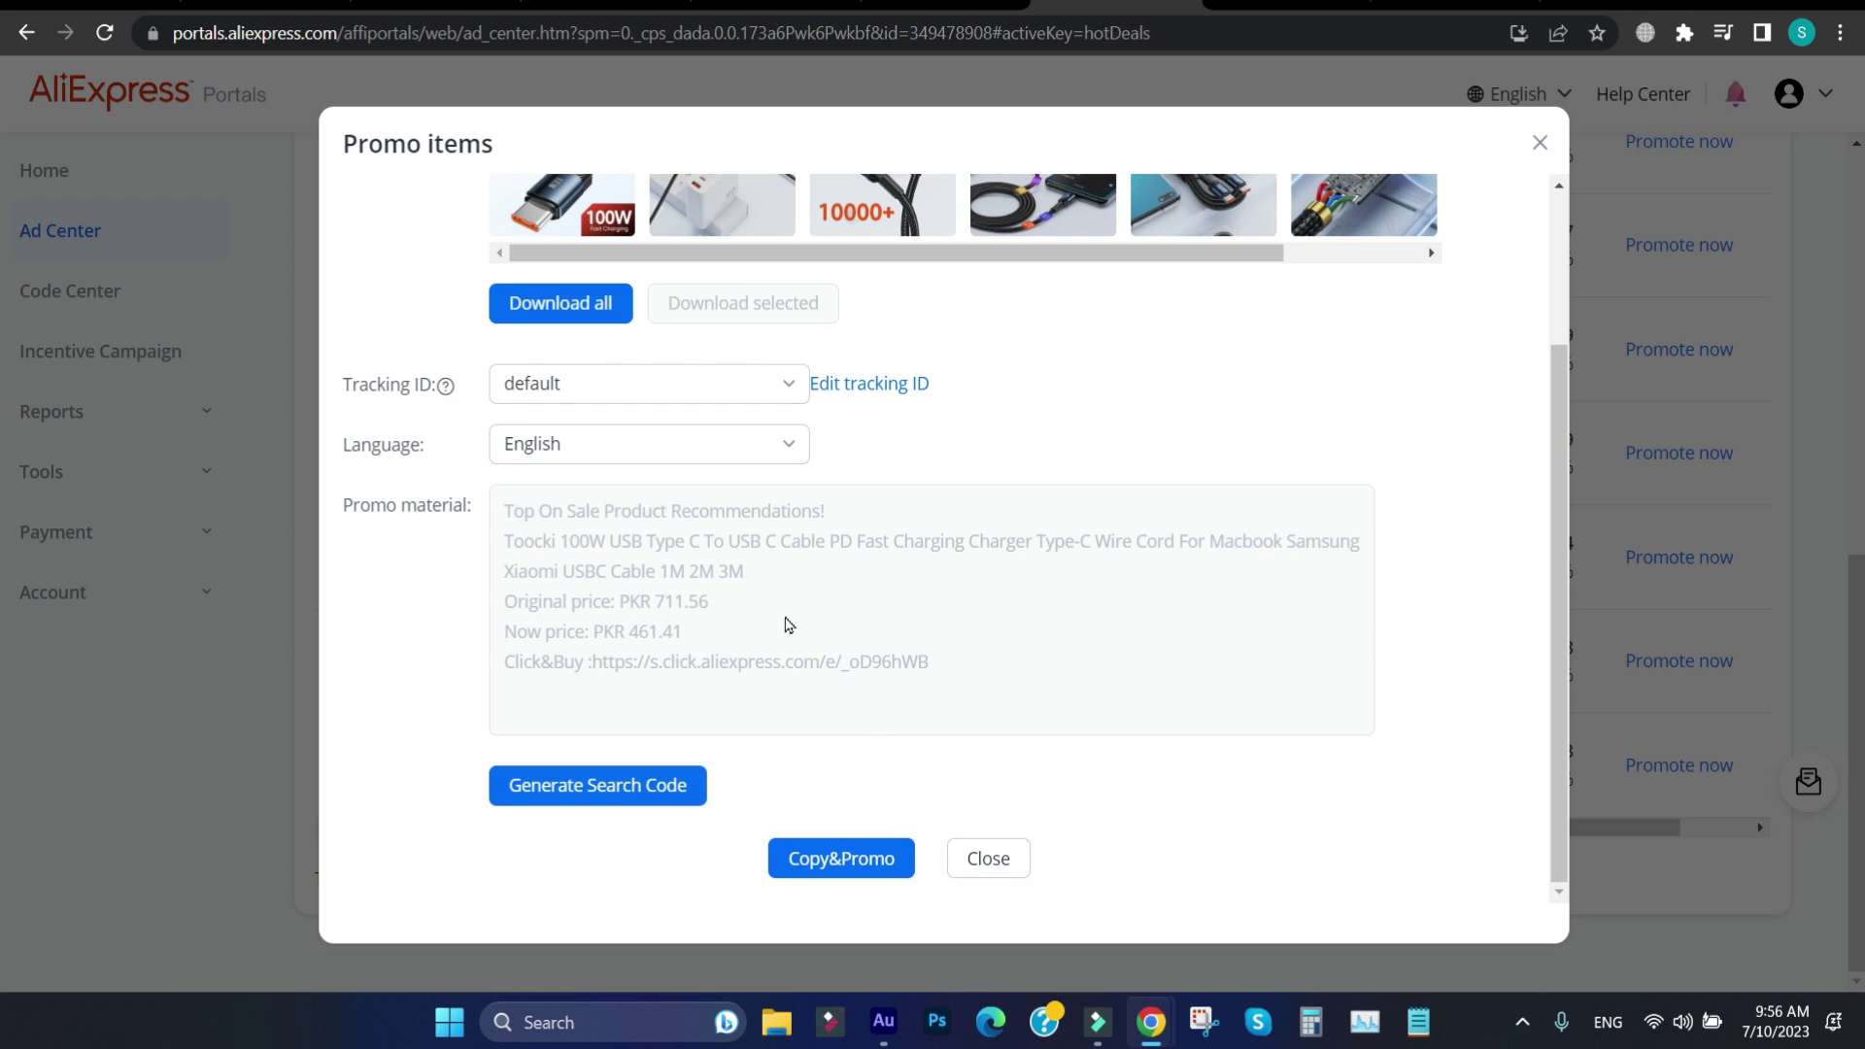
pyautogui.scroll(2, 1438, 384)
pyautogui.click(1537, 144)
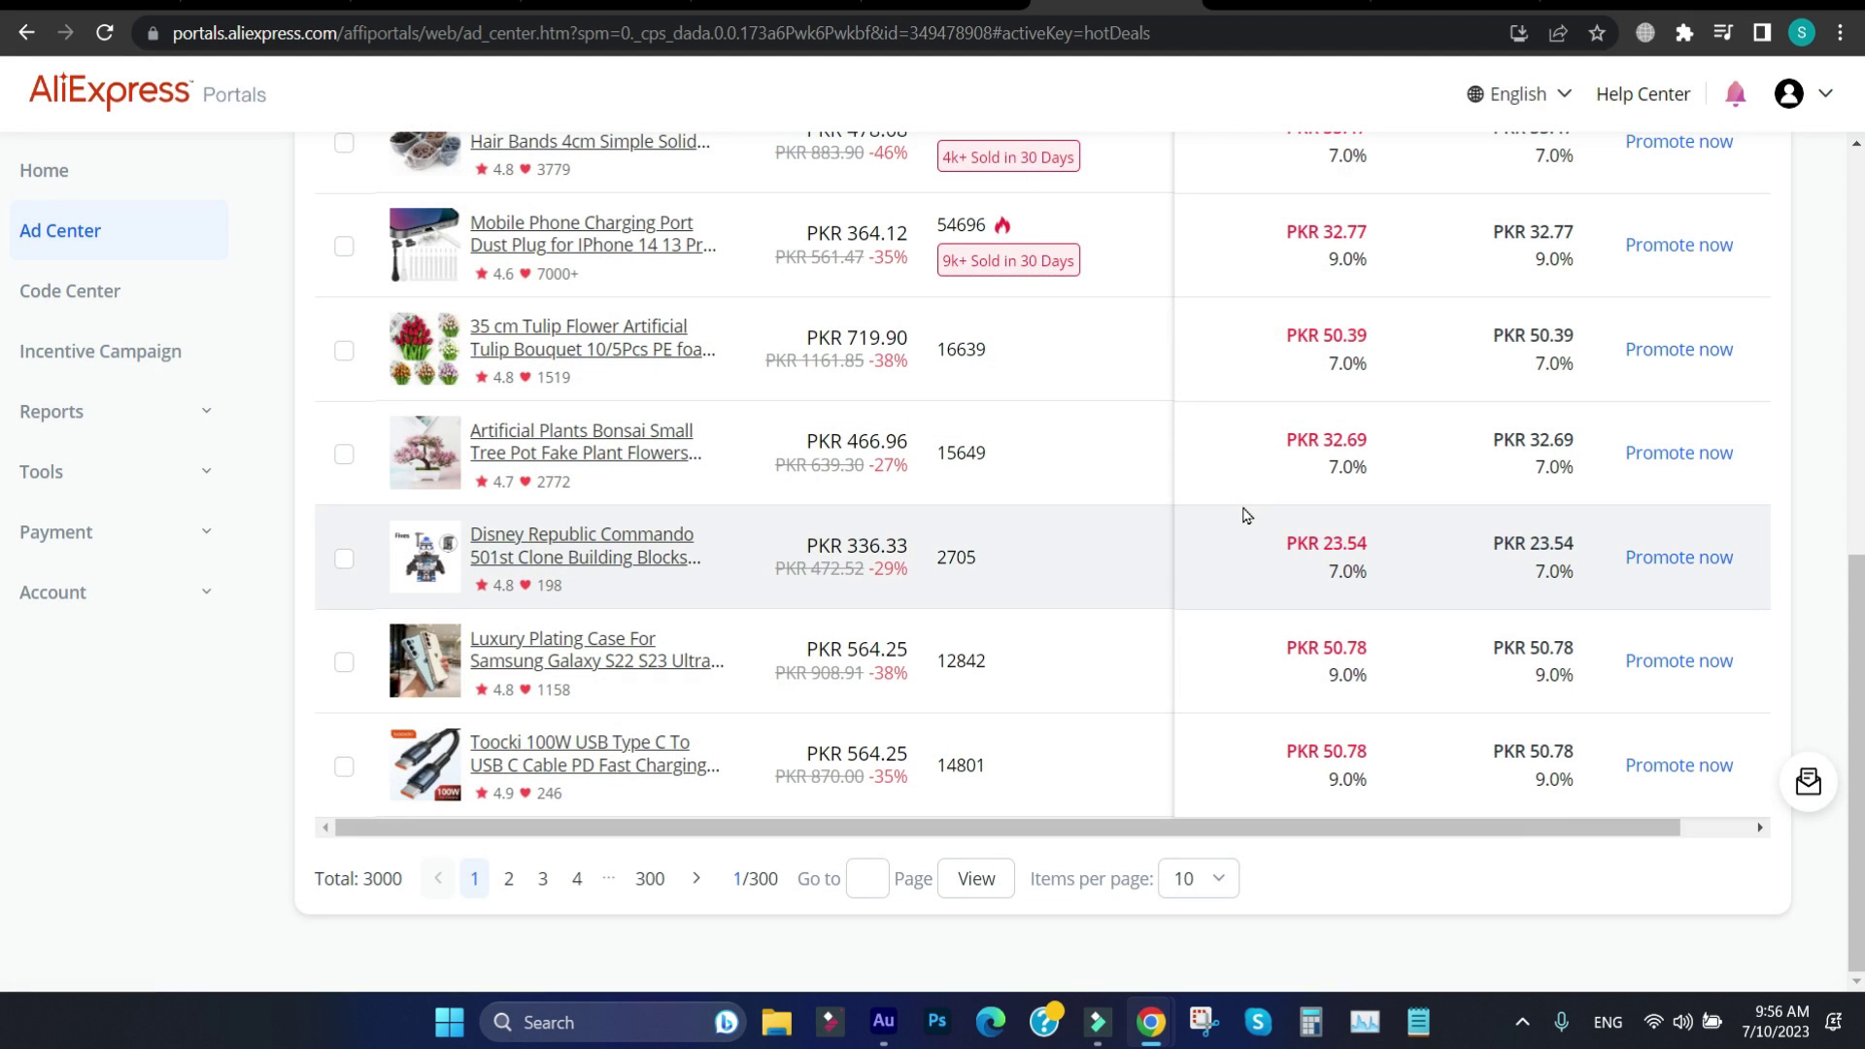
pyautogui.scroll(8, 782, 559)
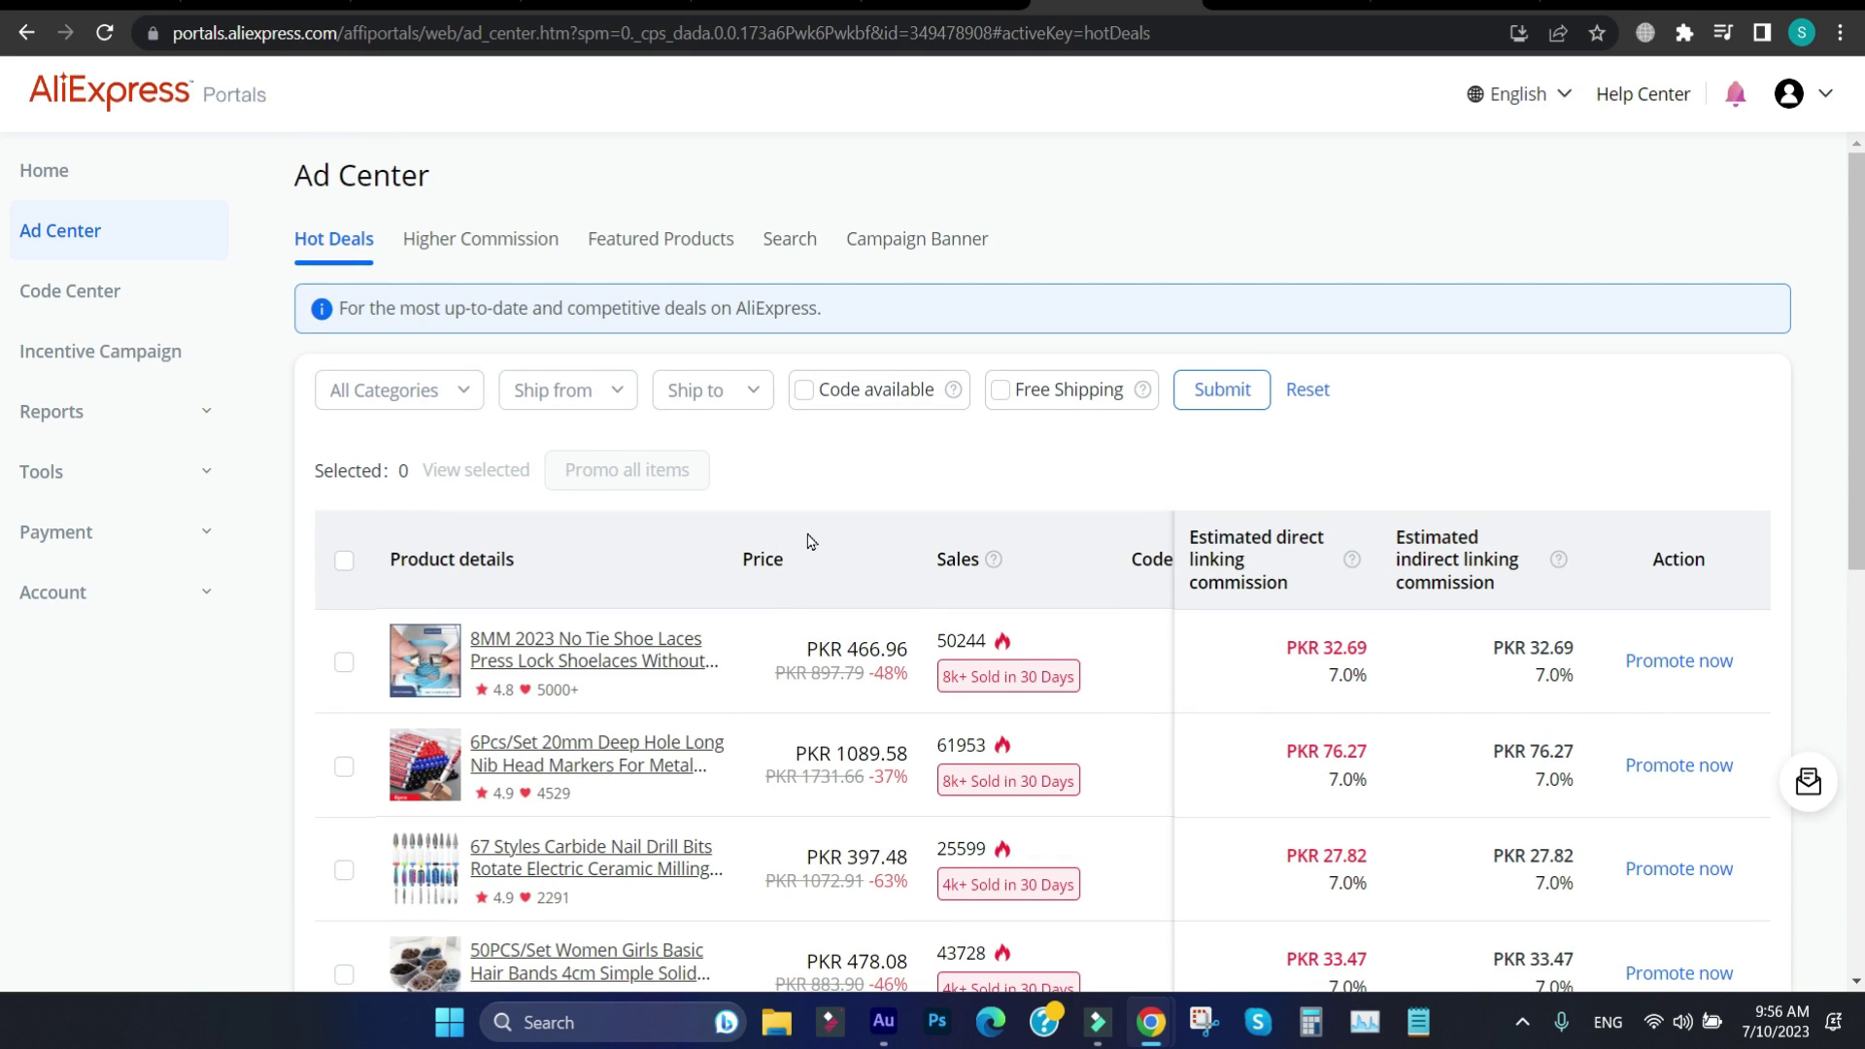